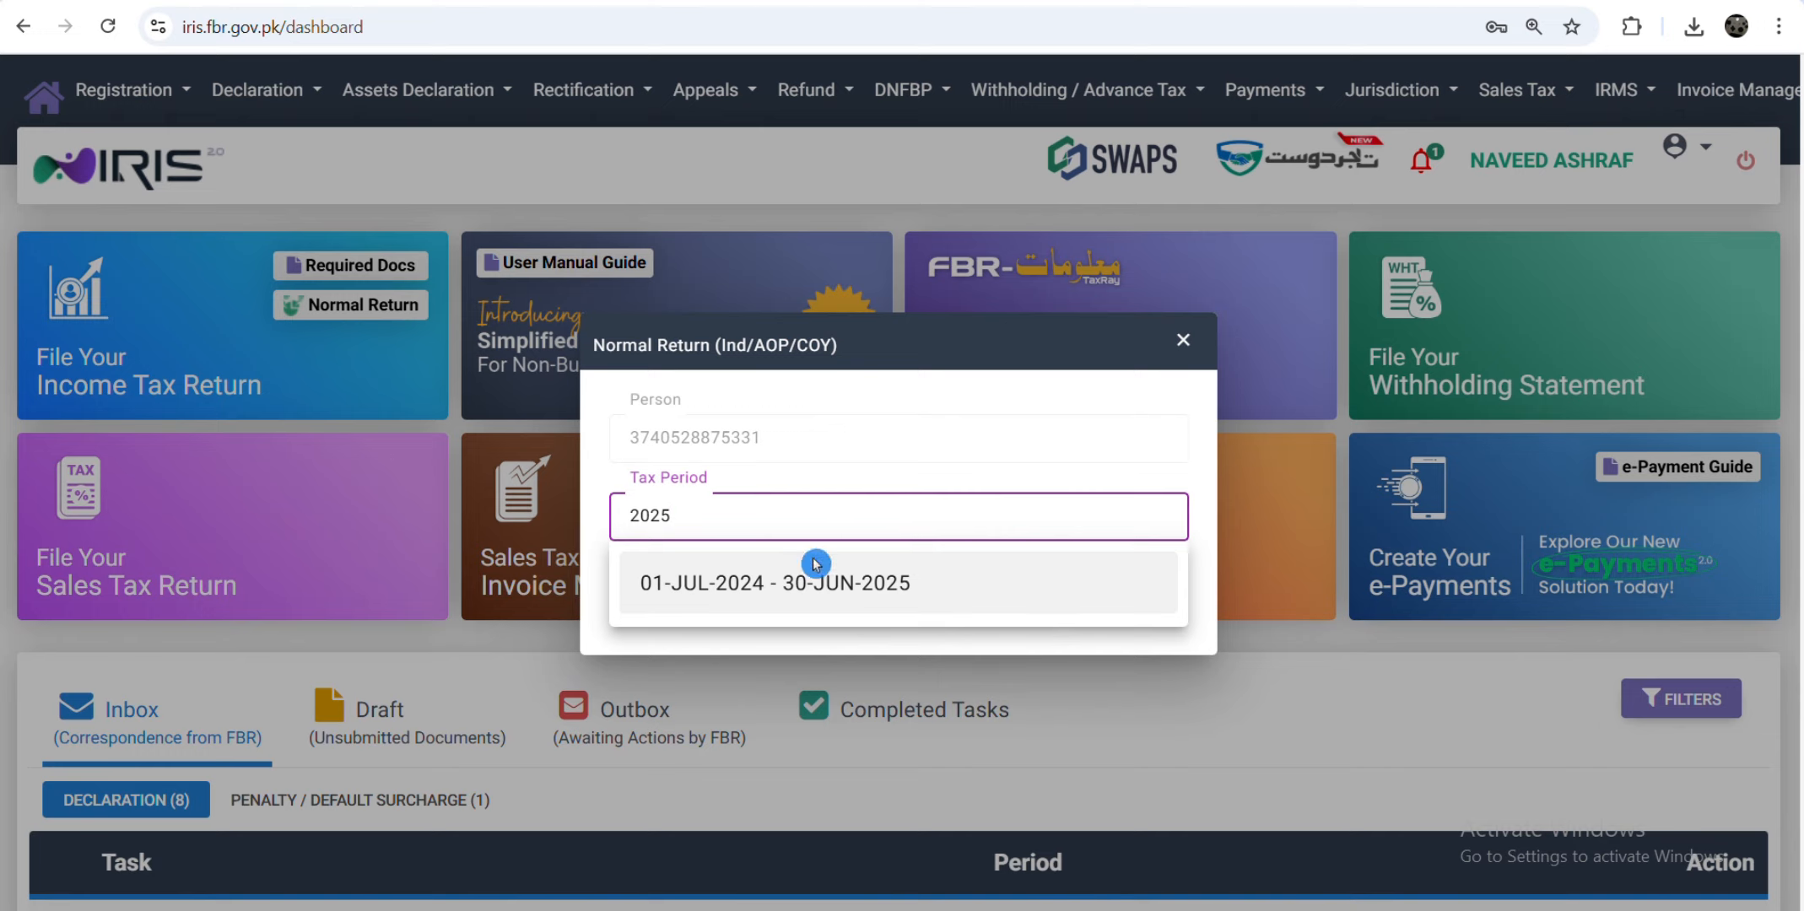
# Step: Start a normal return for the 01-JUL-2024 - 30-JUN-2025 tax period
pyautogui.click(896, 593)
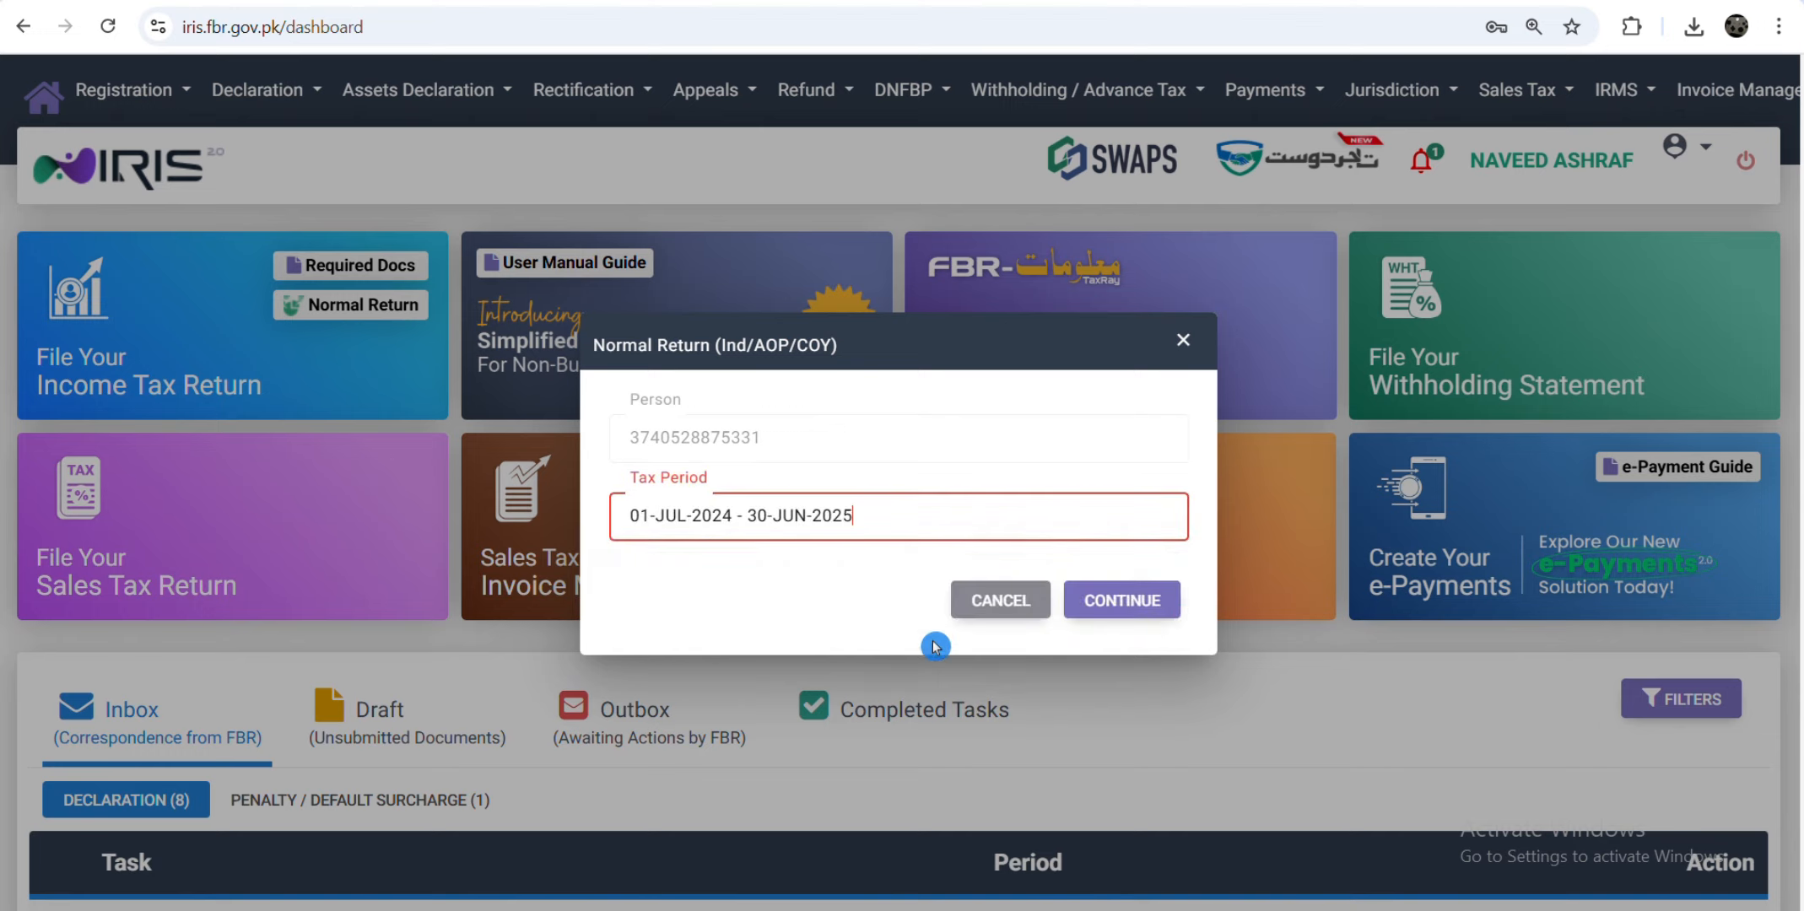
pyautogui.click(1135, 601)
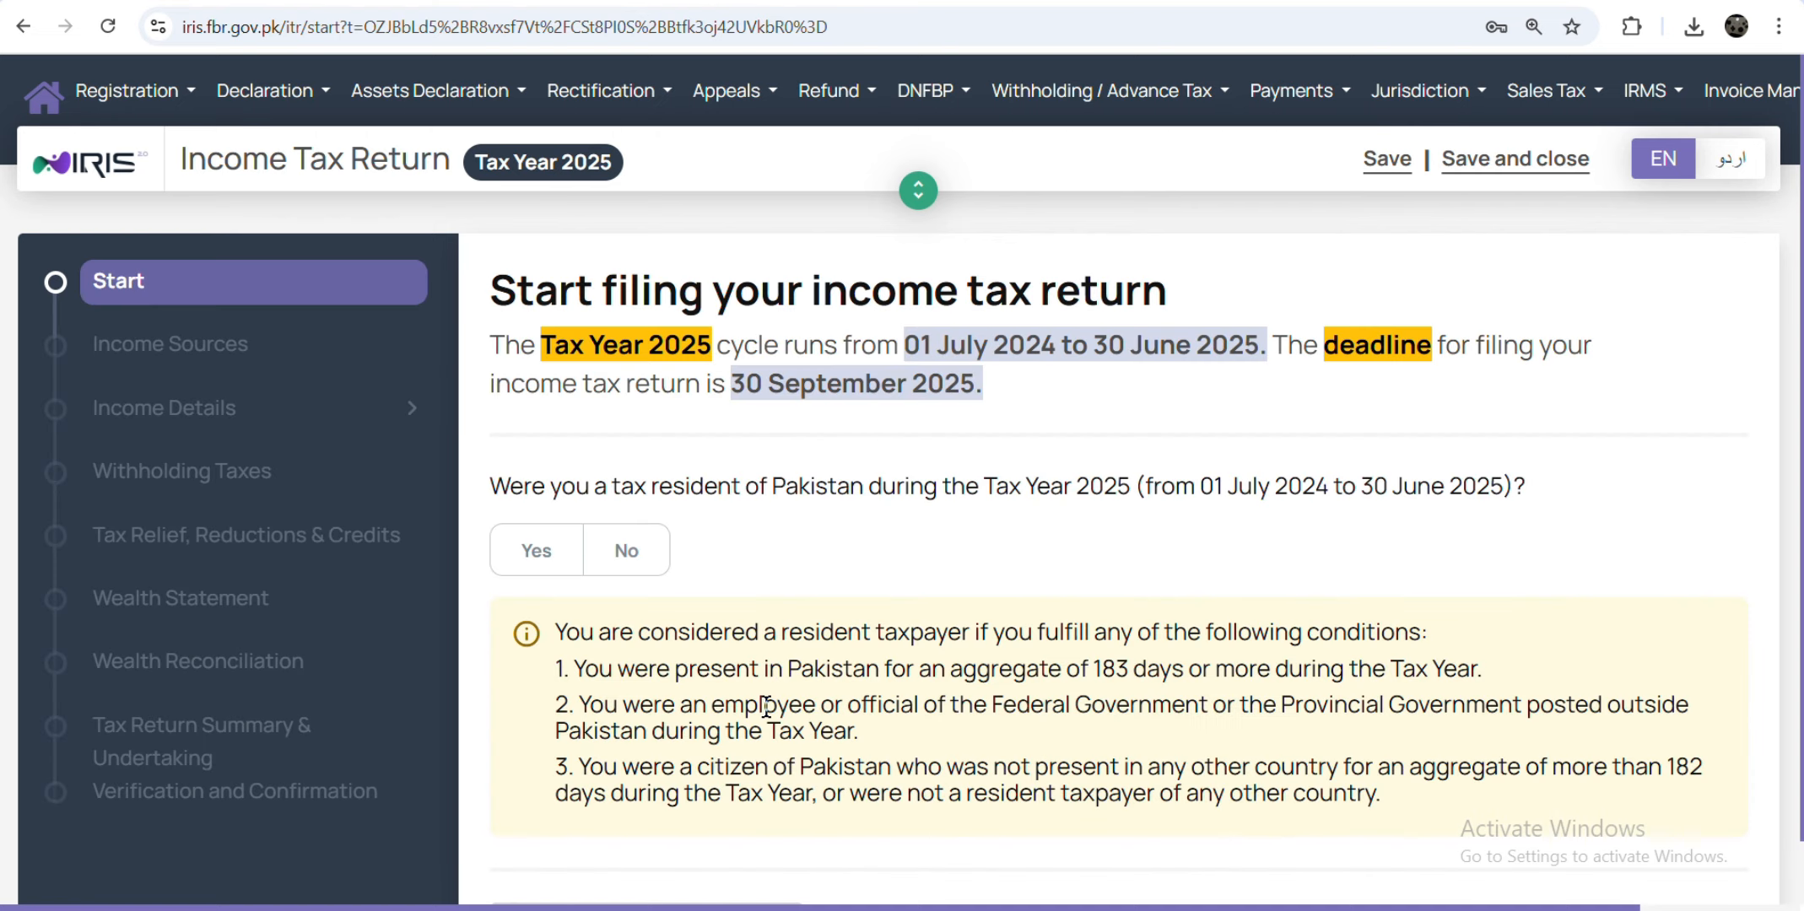
# Step: Declare Pakistan tax residency and income from other sources, and accept the detailed return form
pyautogui.scroll(-1, 738, 672)
pyautogui.click(524, 491)
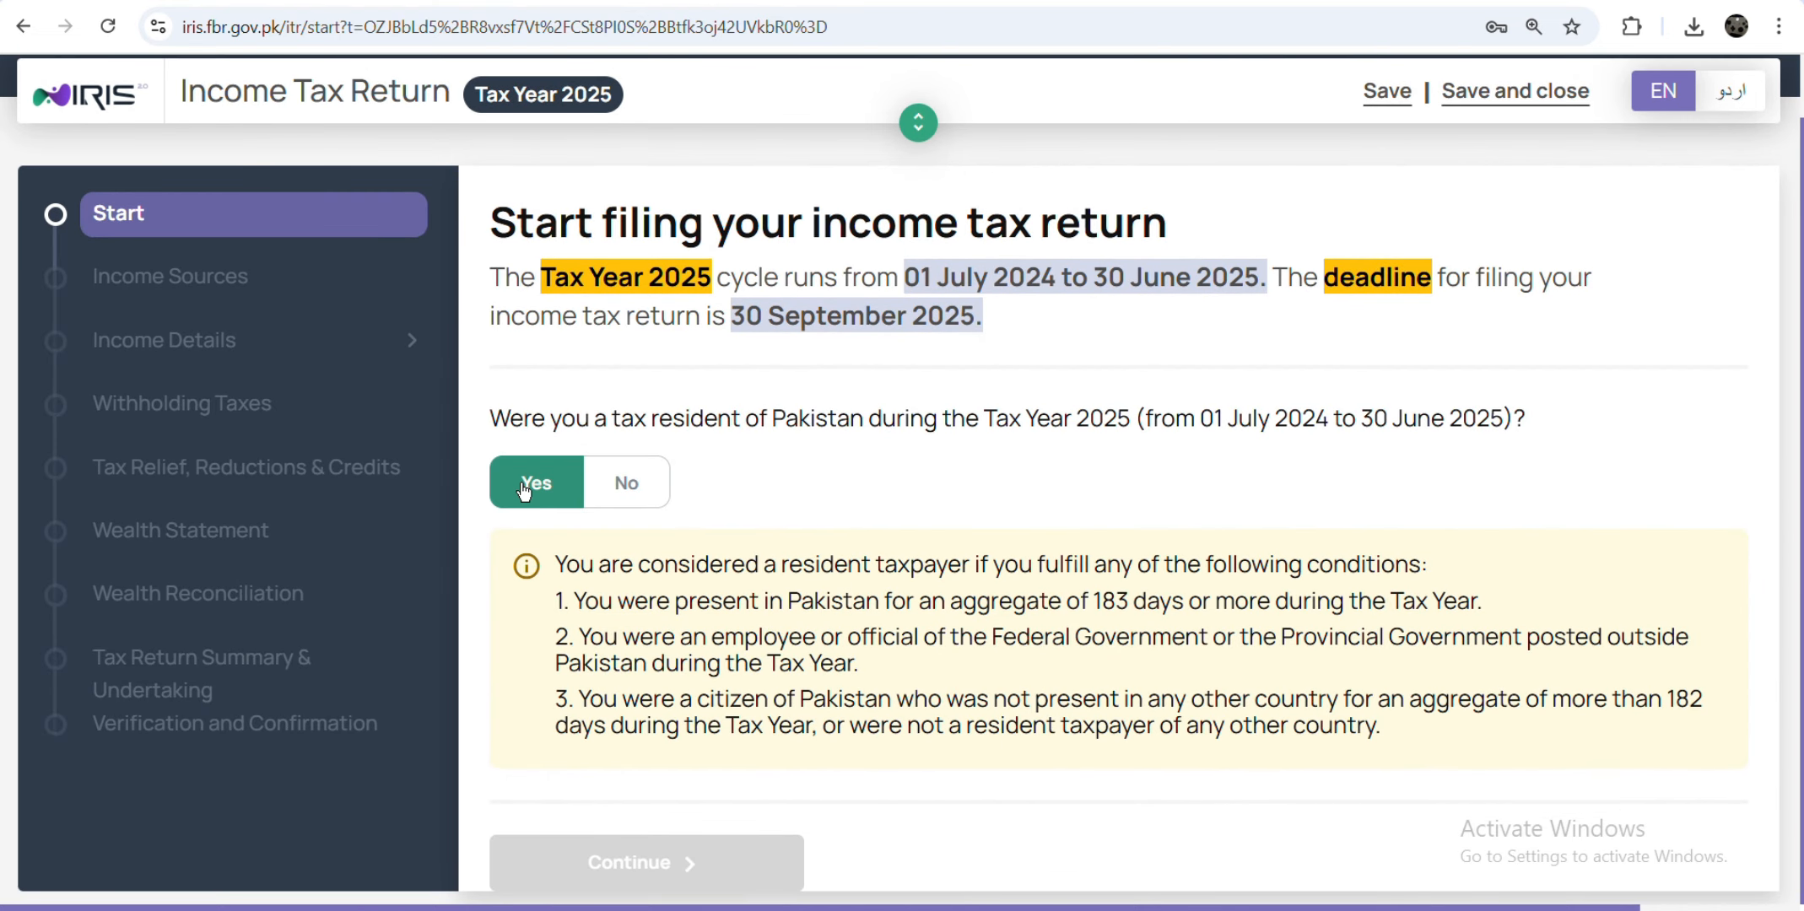
pyautogui.click(692, 861)
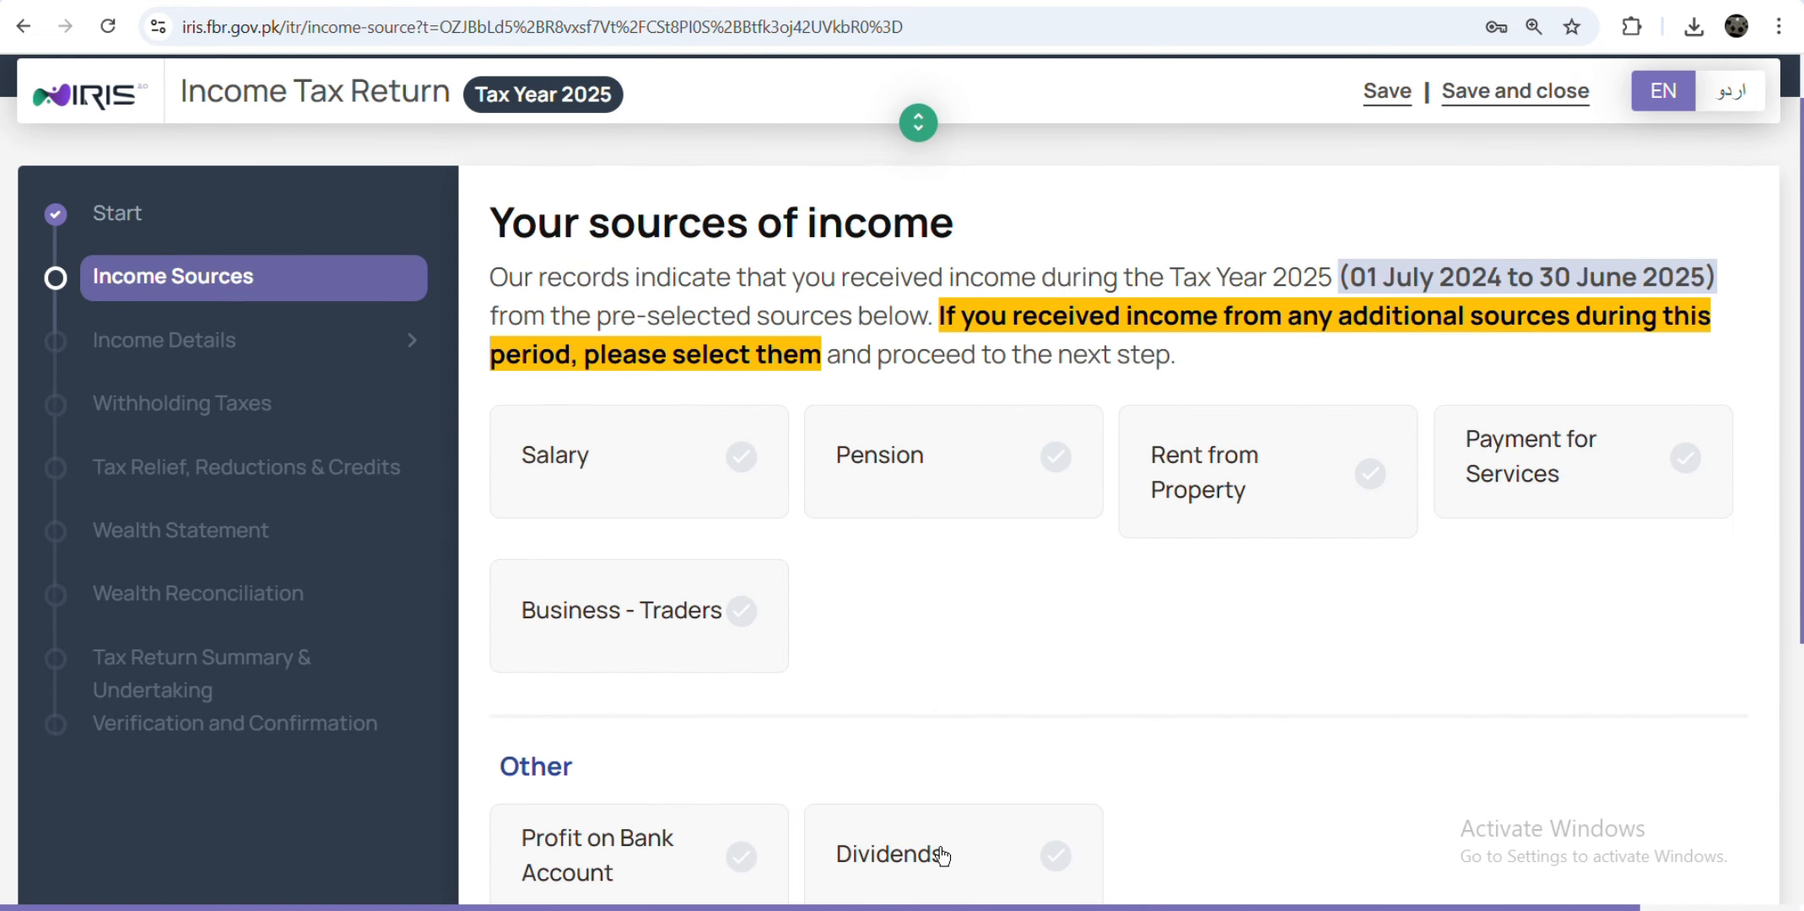
pyautogui.scroll(-5, 817, 764)
pyautogui.click(534, 675)
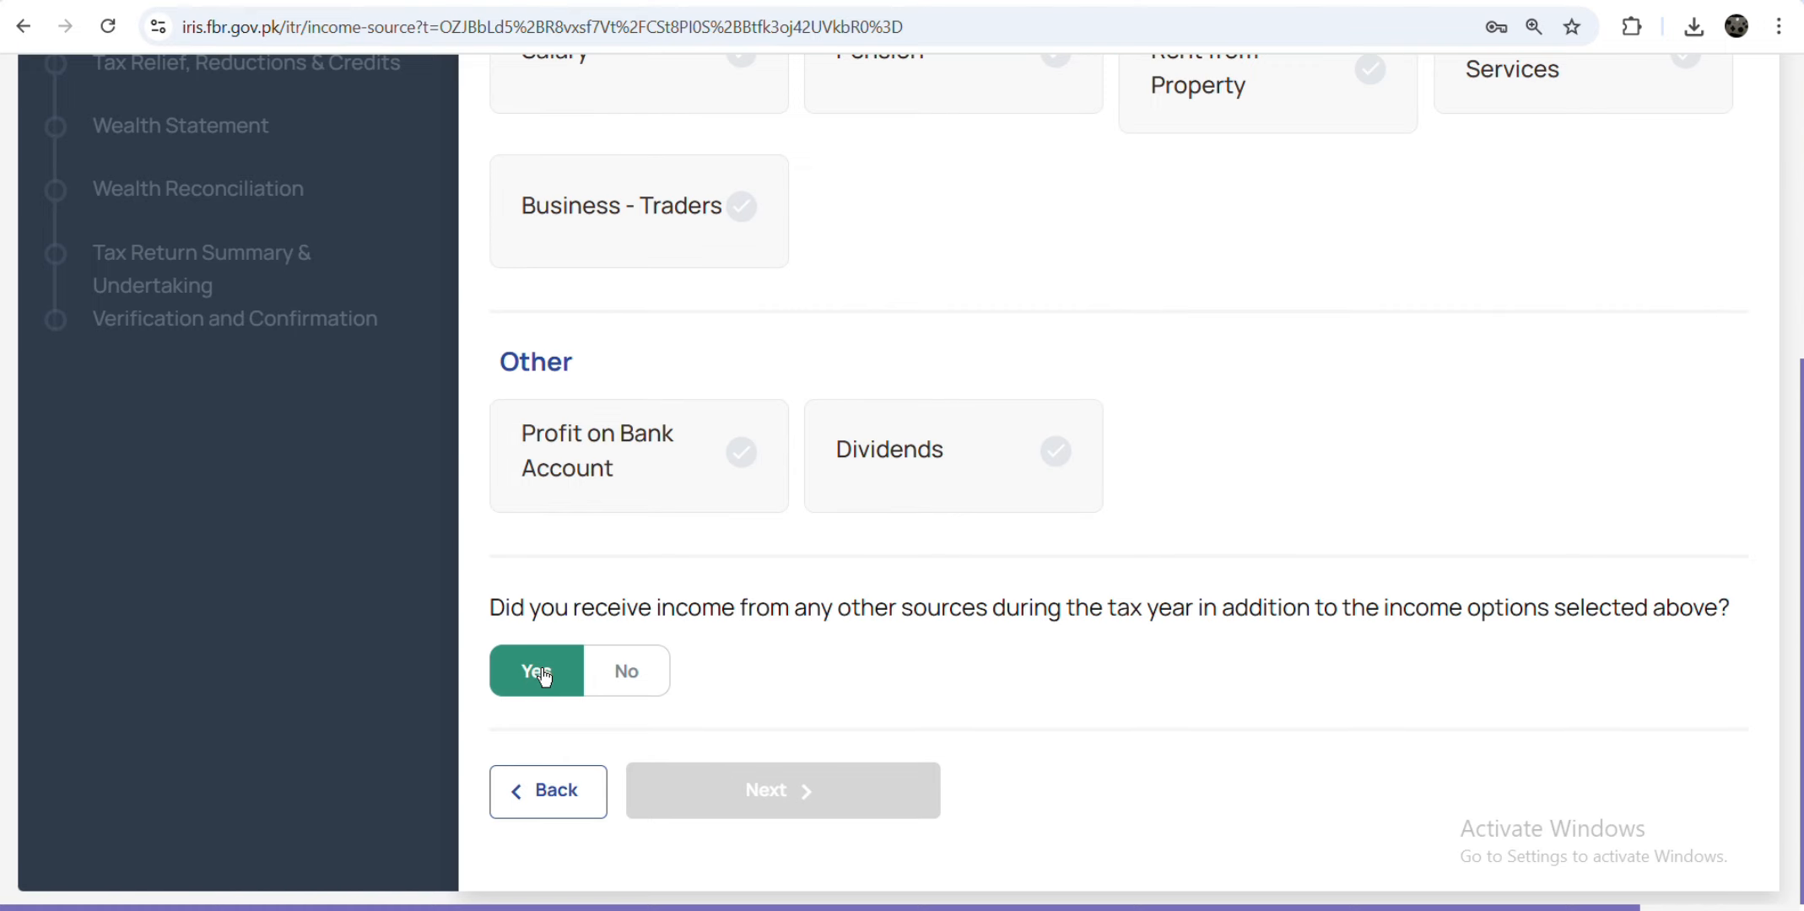
pyautogui.click(830, 794)
pyautogui.click(775, 510)
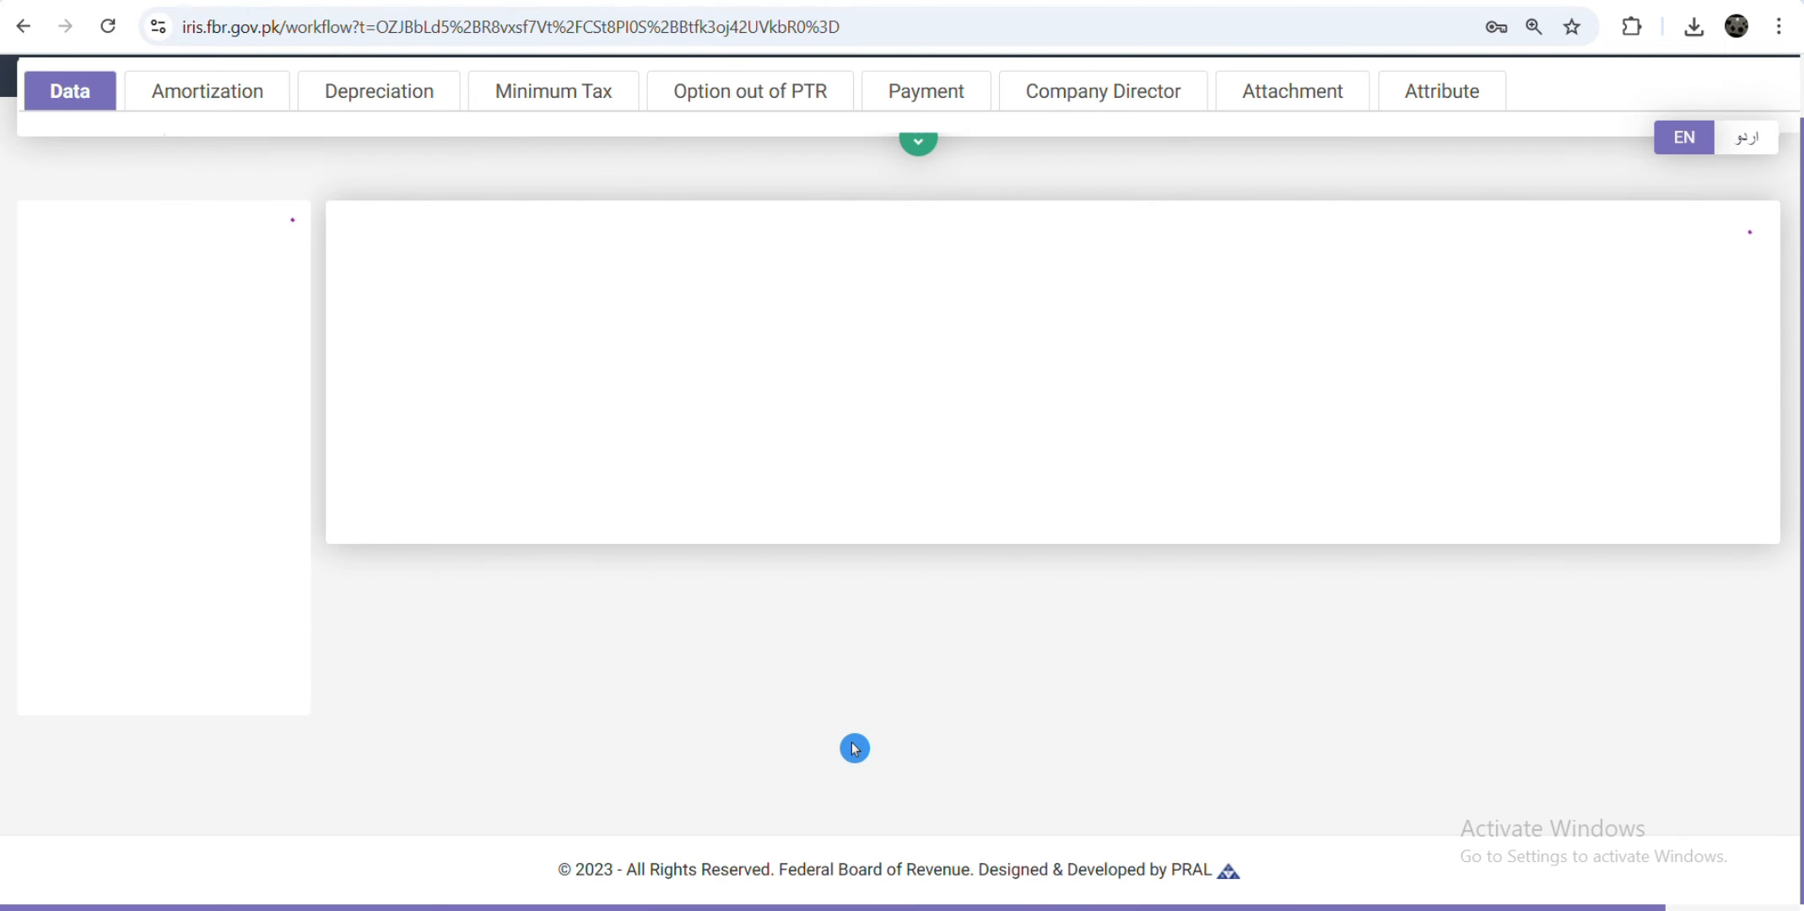
# Step: Go to the Fixed / Final Tax schedule of the detailed return
pyautogui.scroll(-3, 462, 801)
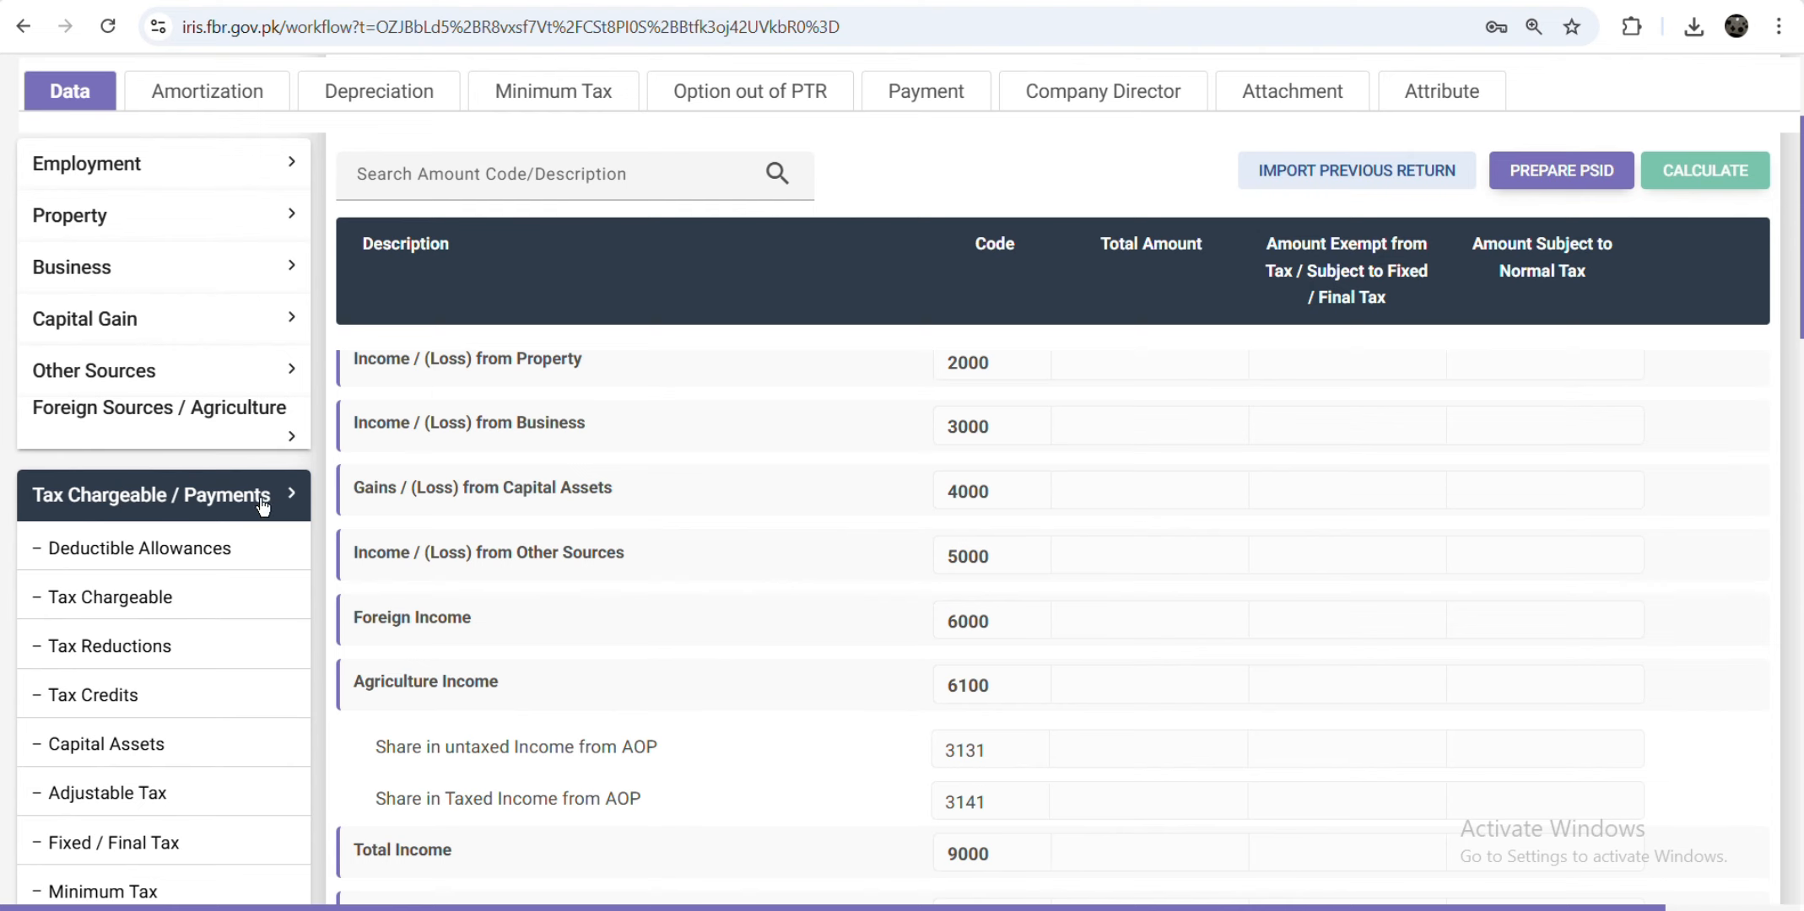
pyautogui.scroll(-15, 200, 522)
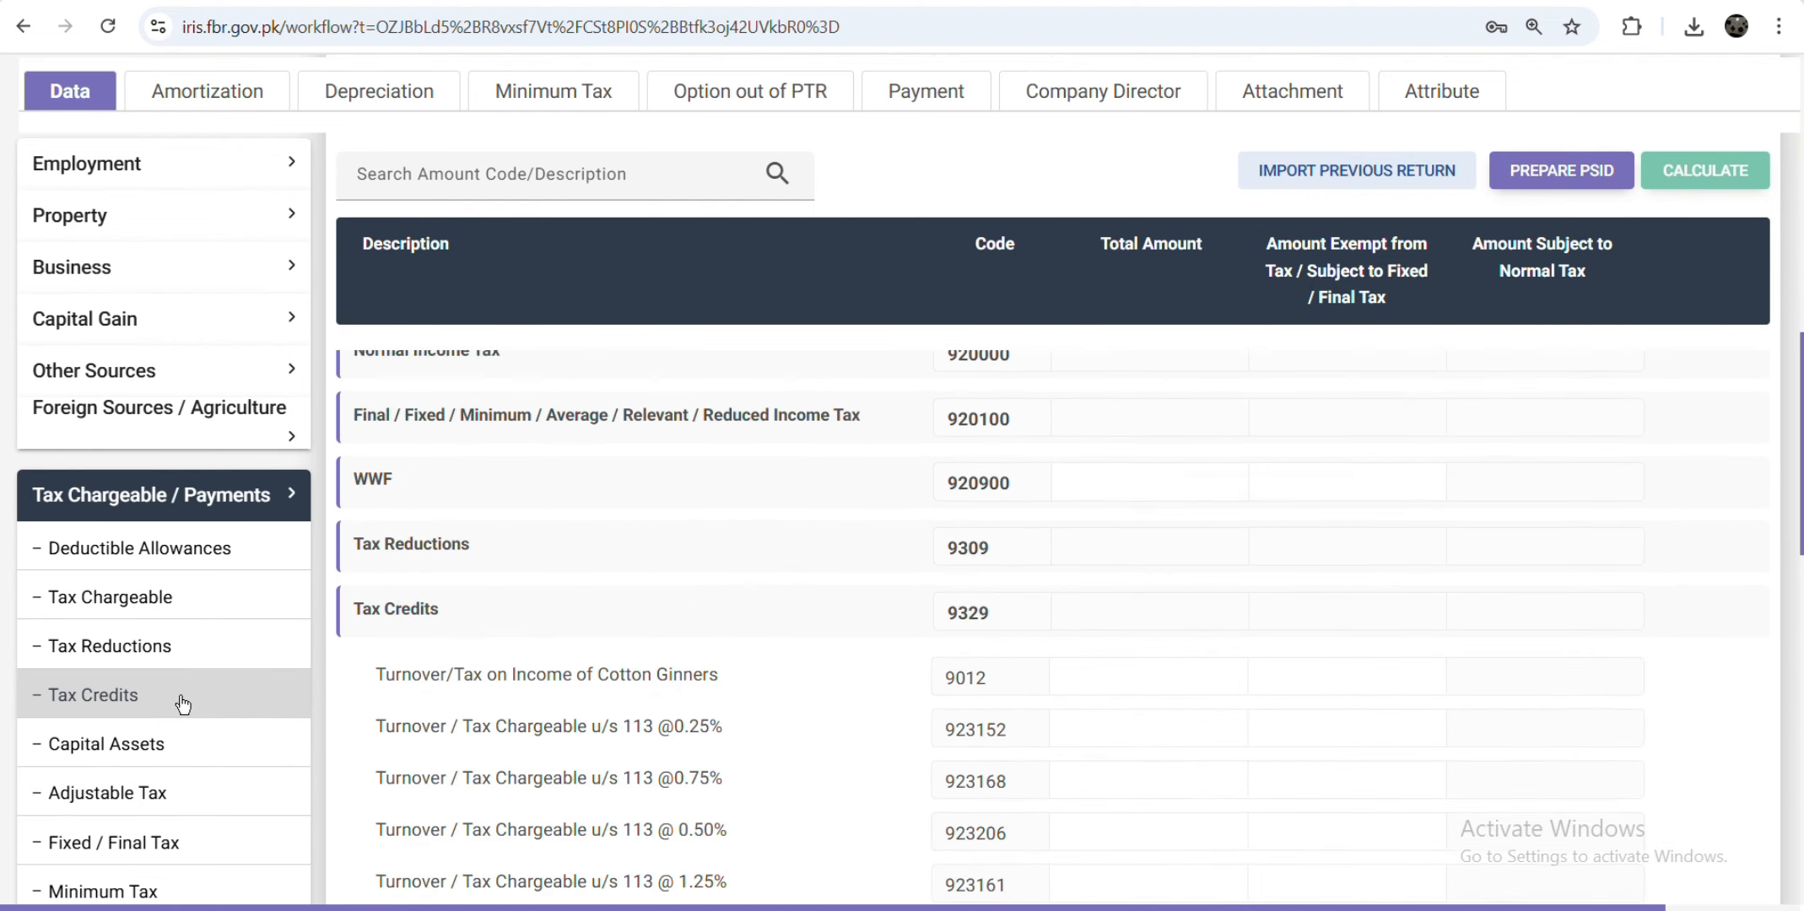
pyautogui.click(140, 843)
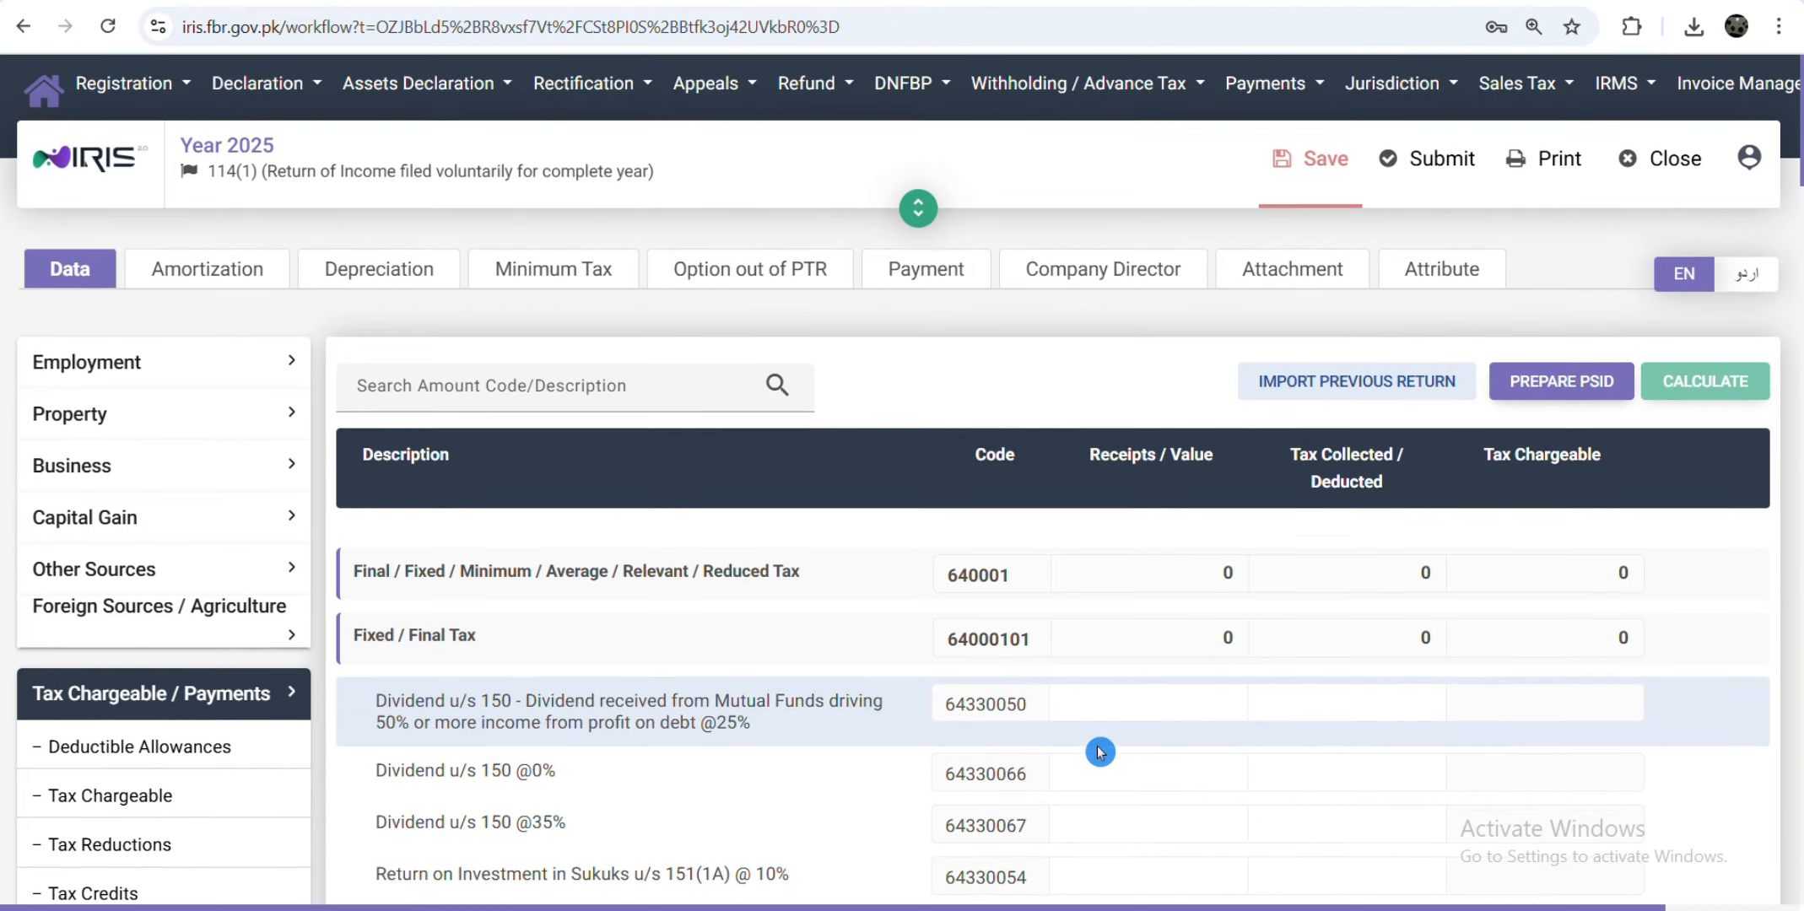
# Step: Record export of services u/s 154A (64060285): receipts 2,000,000, tax deducted 10,000, then recalculate
pyautogui.scroll(-5, 1100, 752)
pyautogui.scroll(-10, 1099, 752)
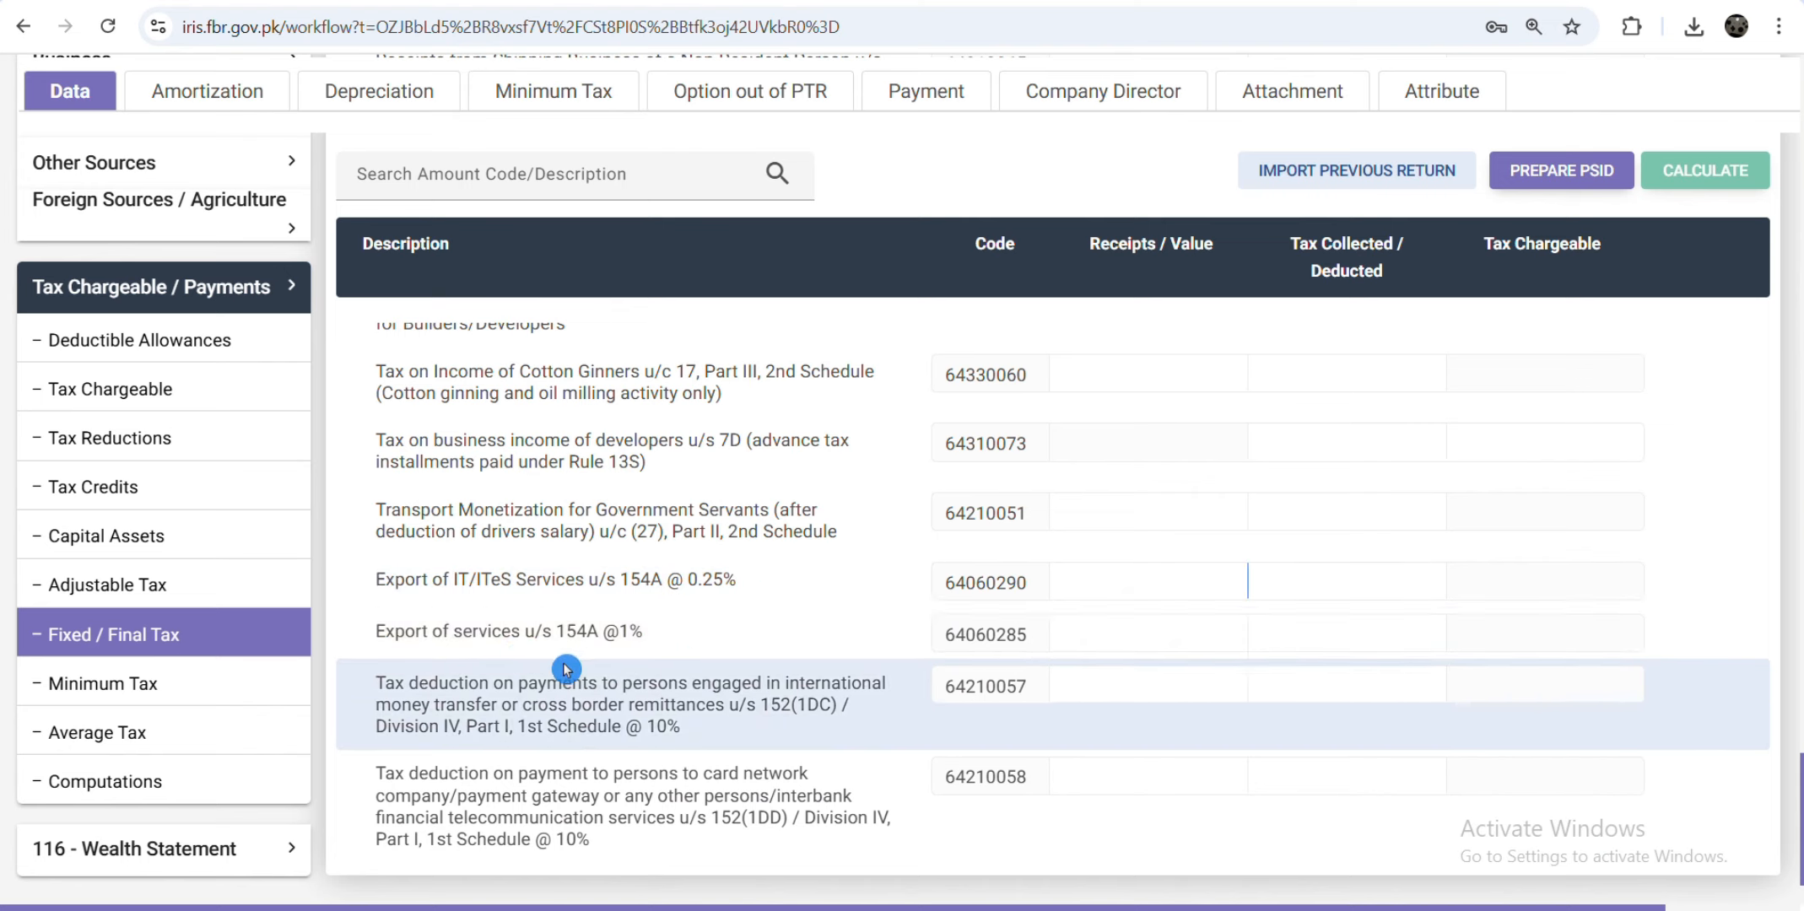
pyautogui.click(1219, 633)
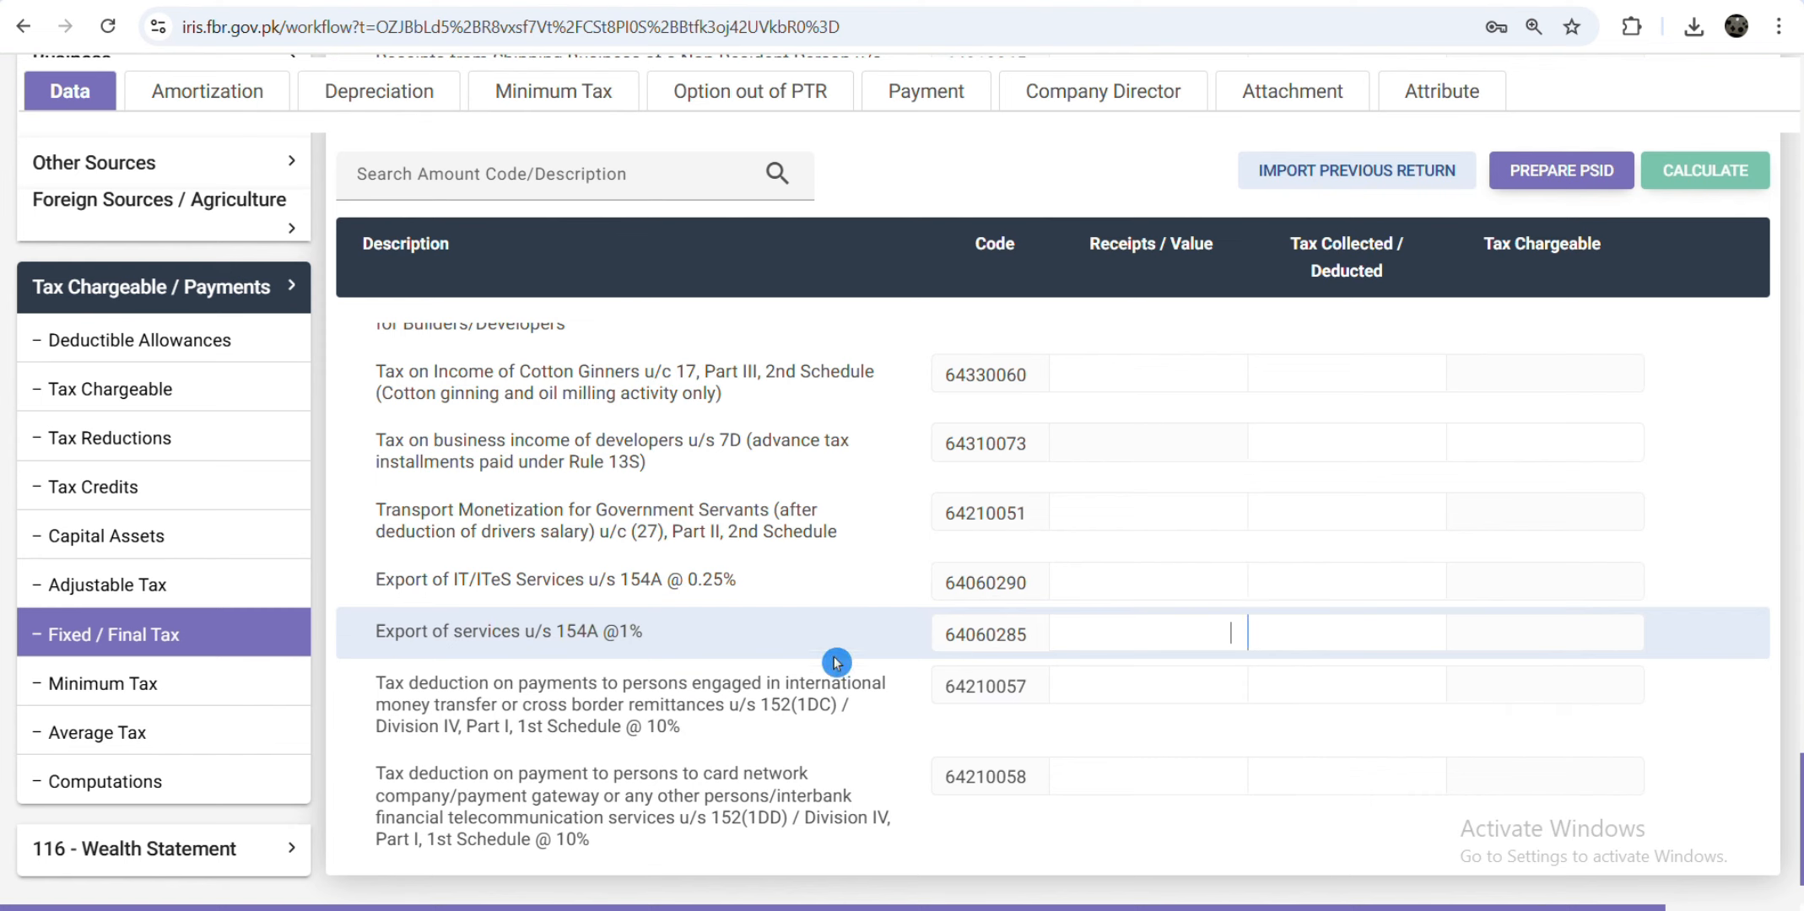
pyautogui.click(738, 504)
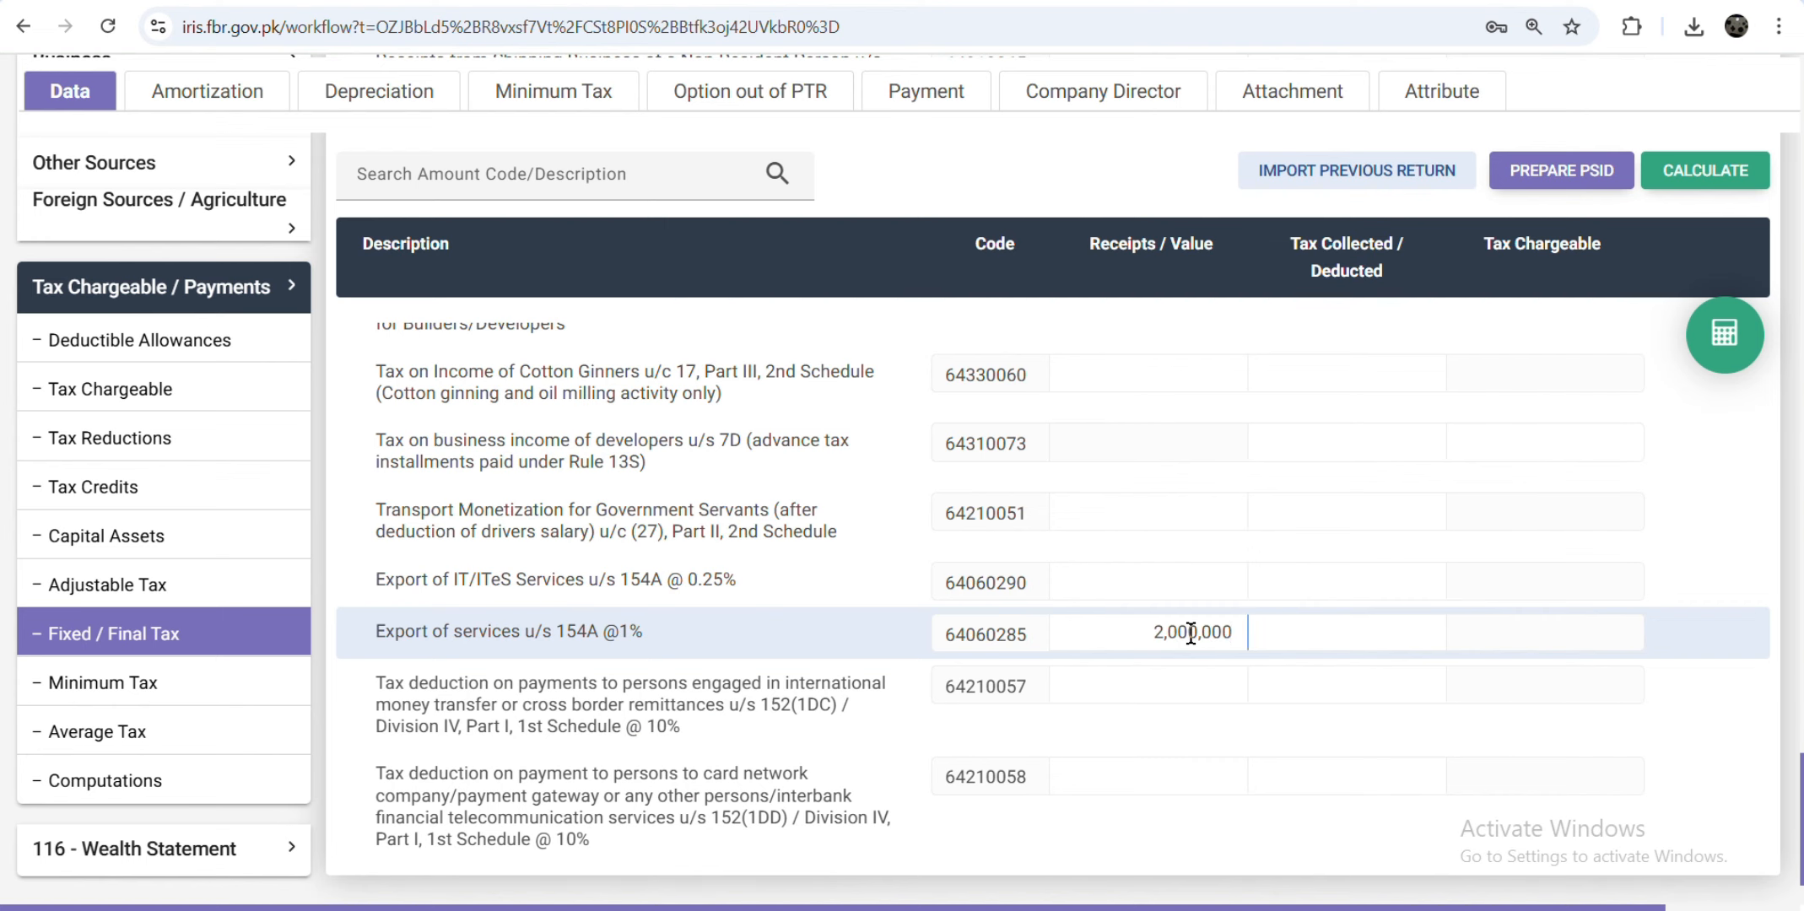
pyautogui.click(1724, 334)
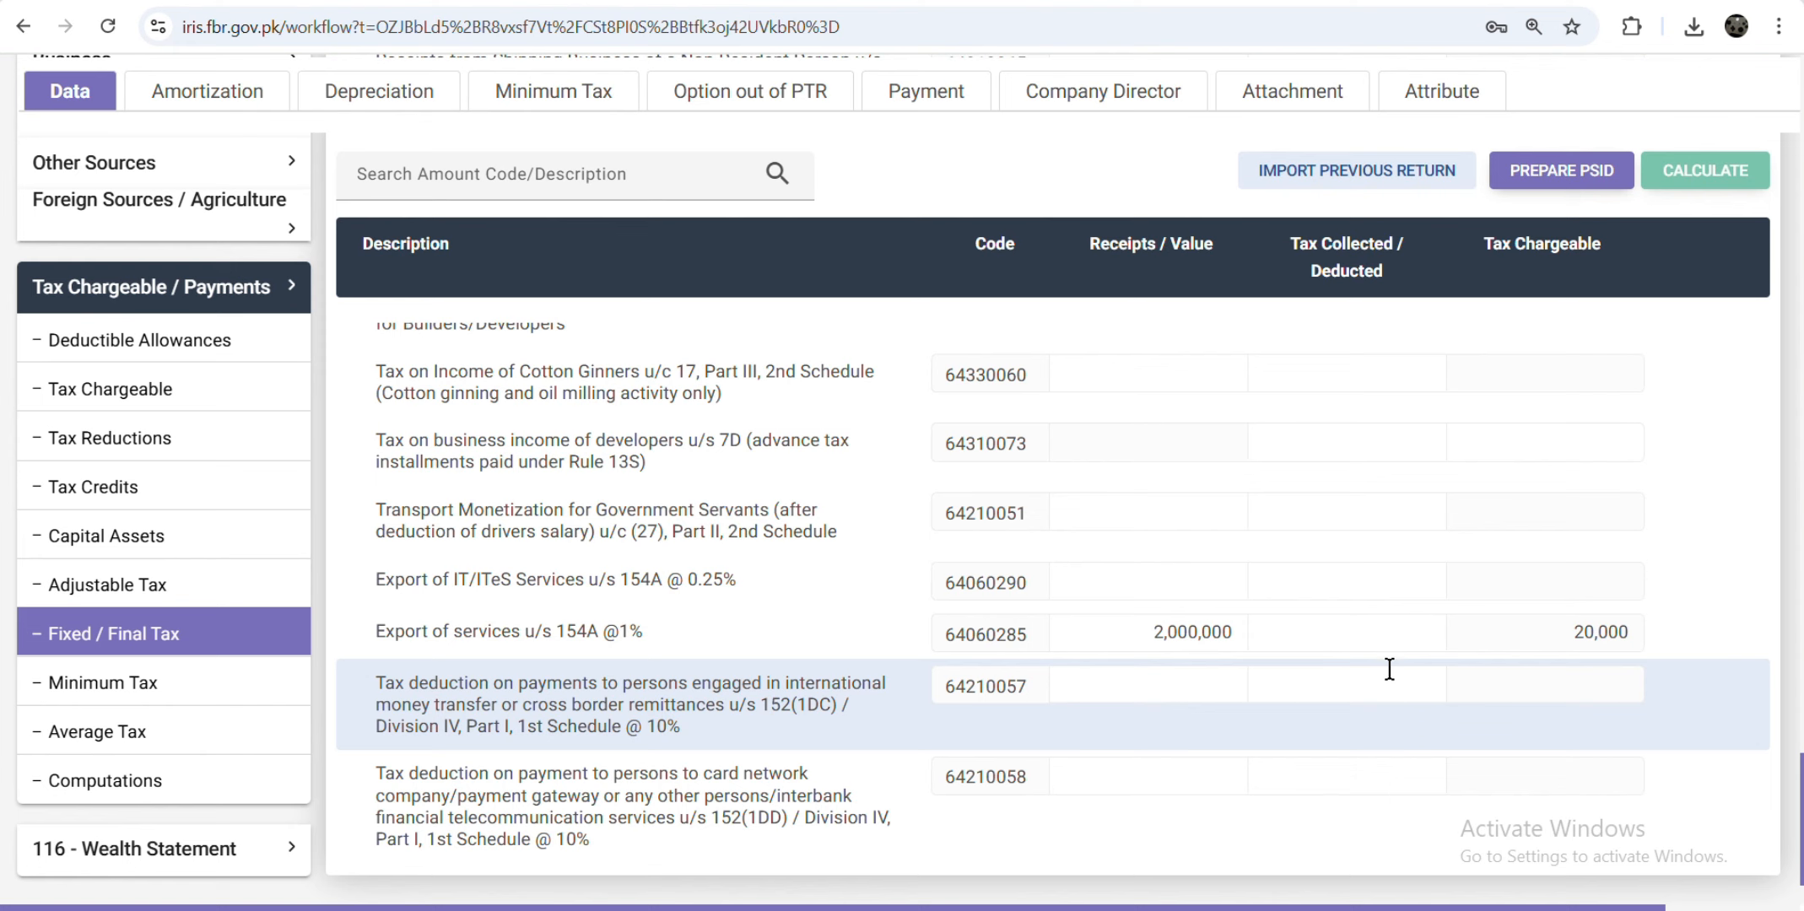
pyautogui.click(1369, 627)
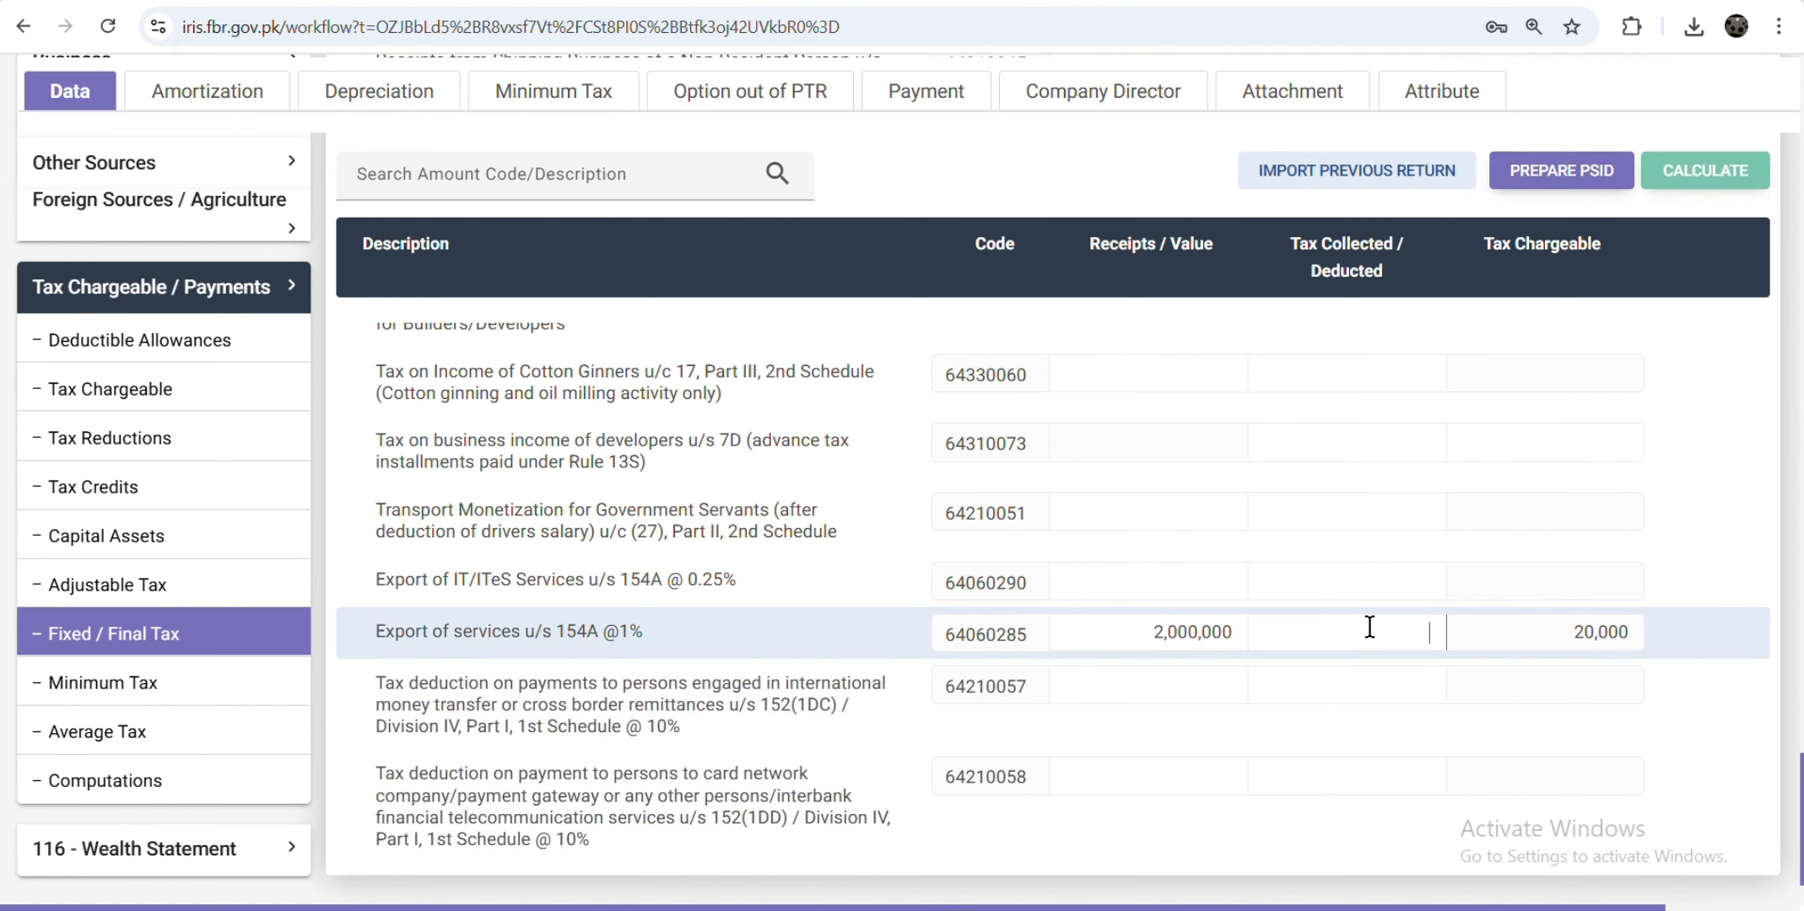
pyautogui.write('10,000')
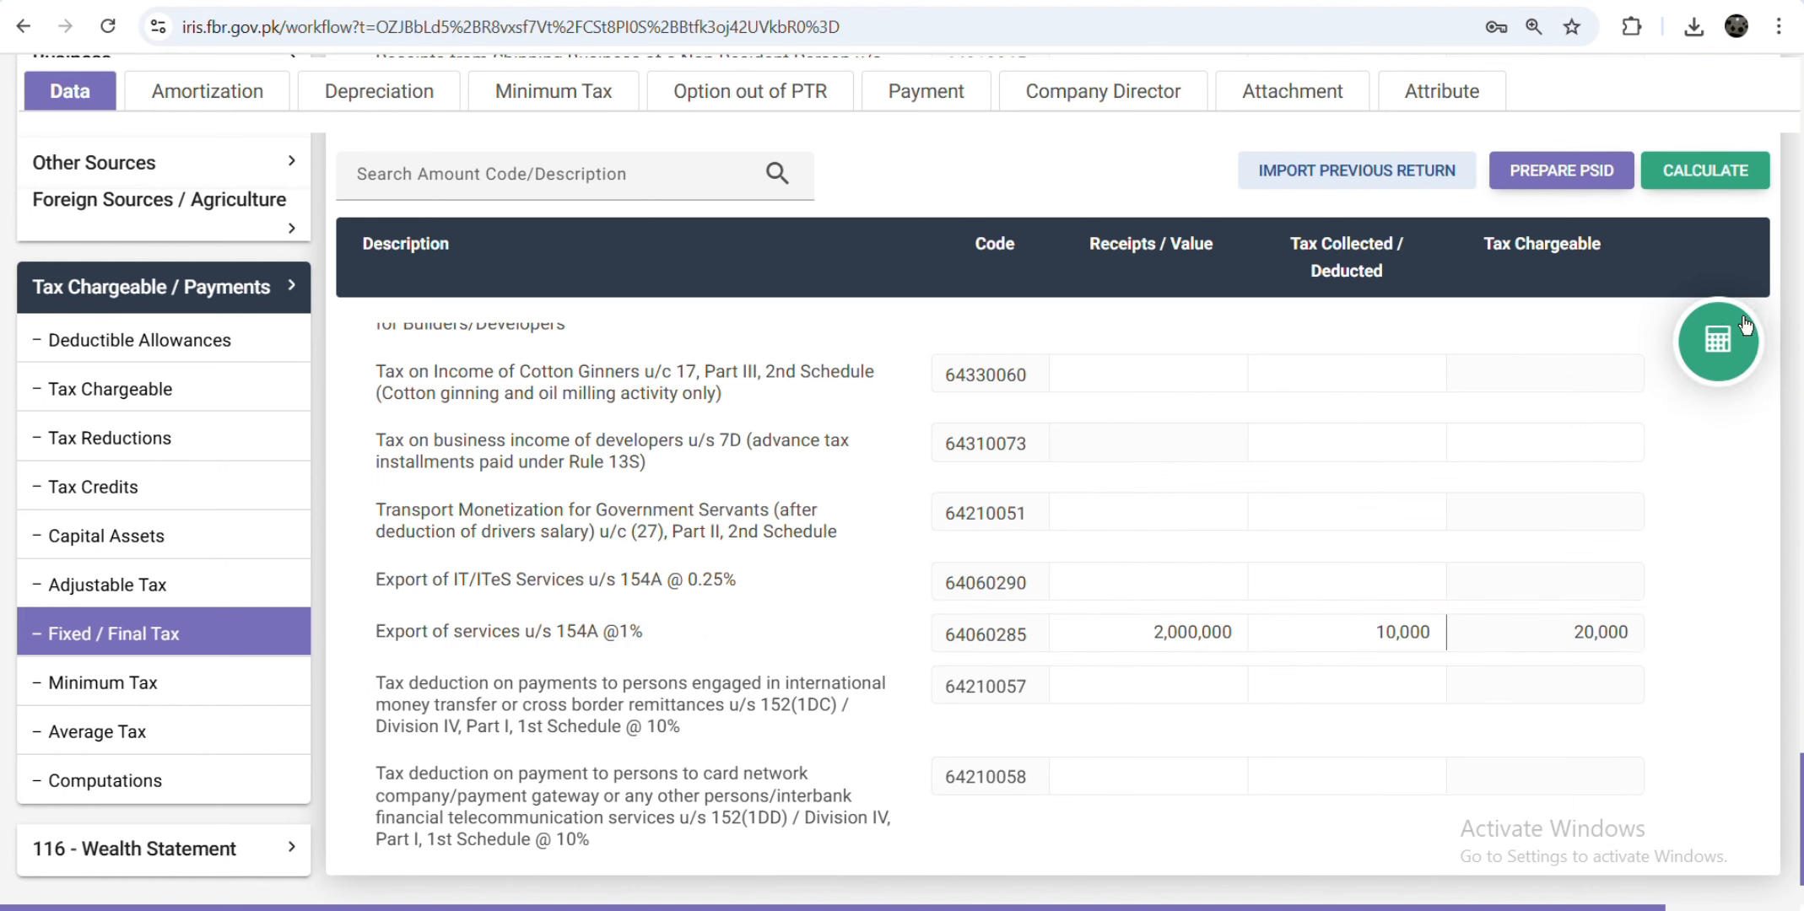
pyautogui.click(1725, 334)
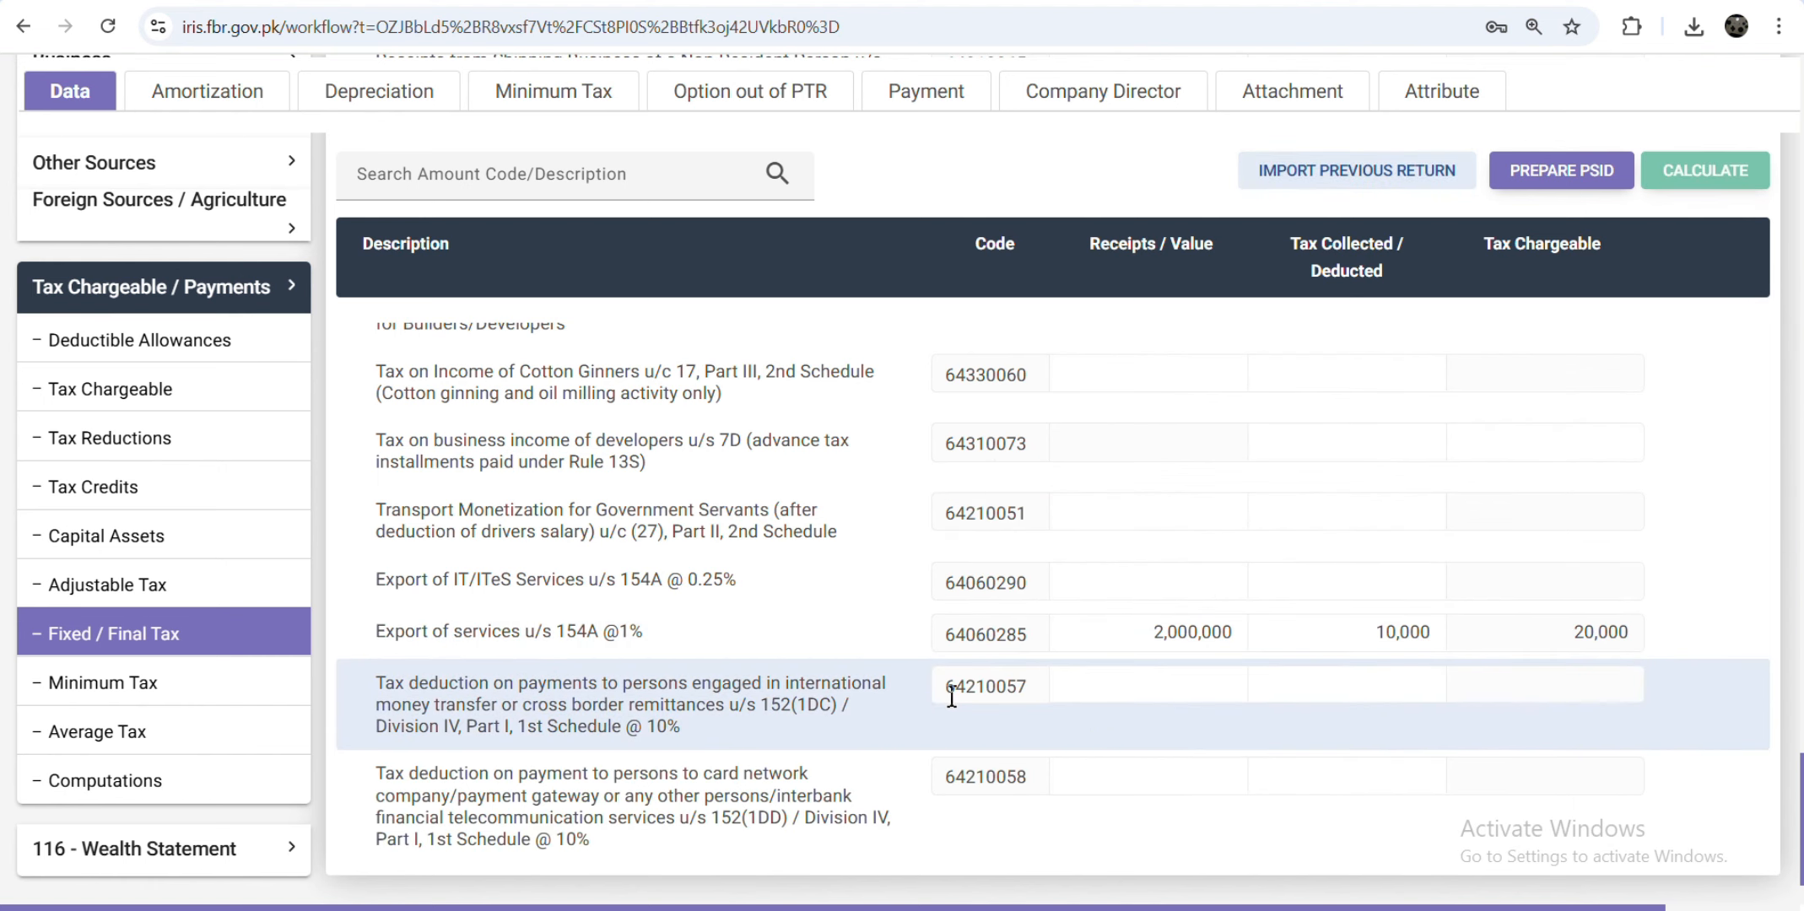
pyautogui.scroll(-2, 1356, 742)
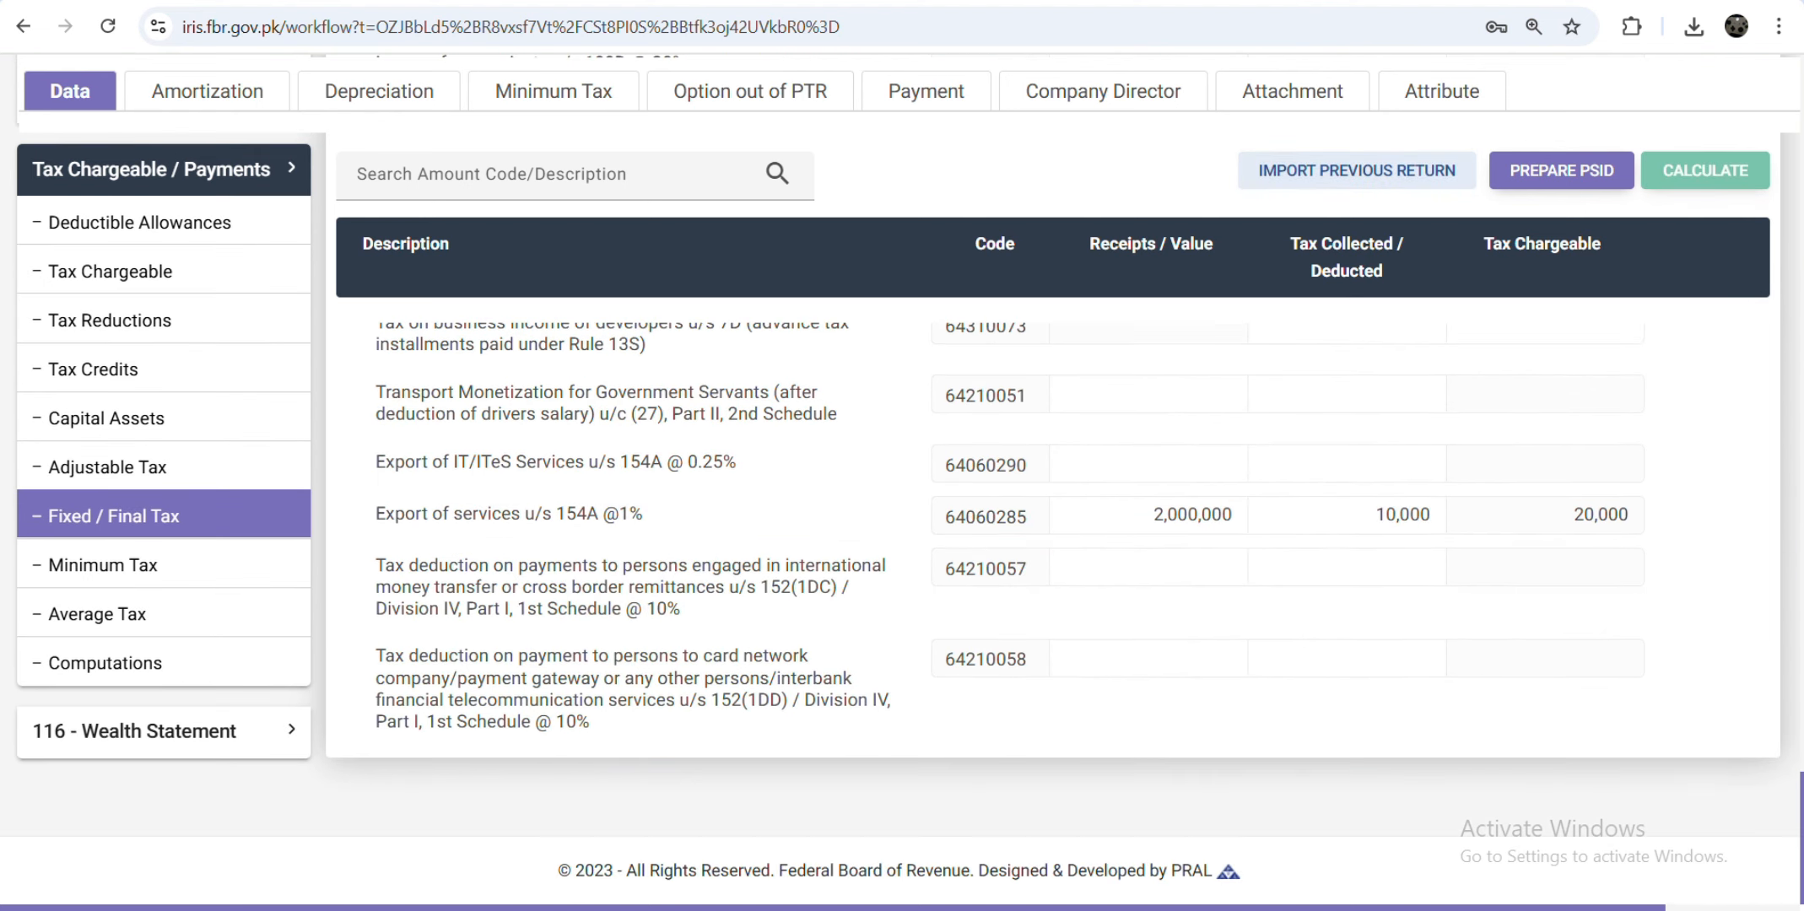
# Step: Review the computations showing 10,000 withholding tax, then expand Foreign Sources / Agriculture
pyautogui.click(199, 671)
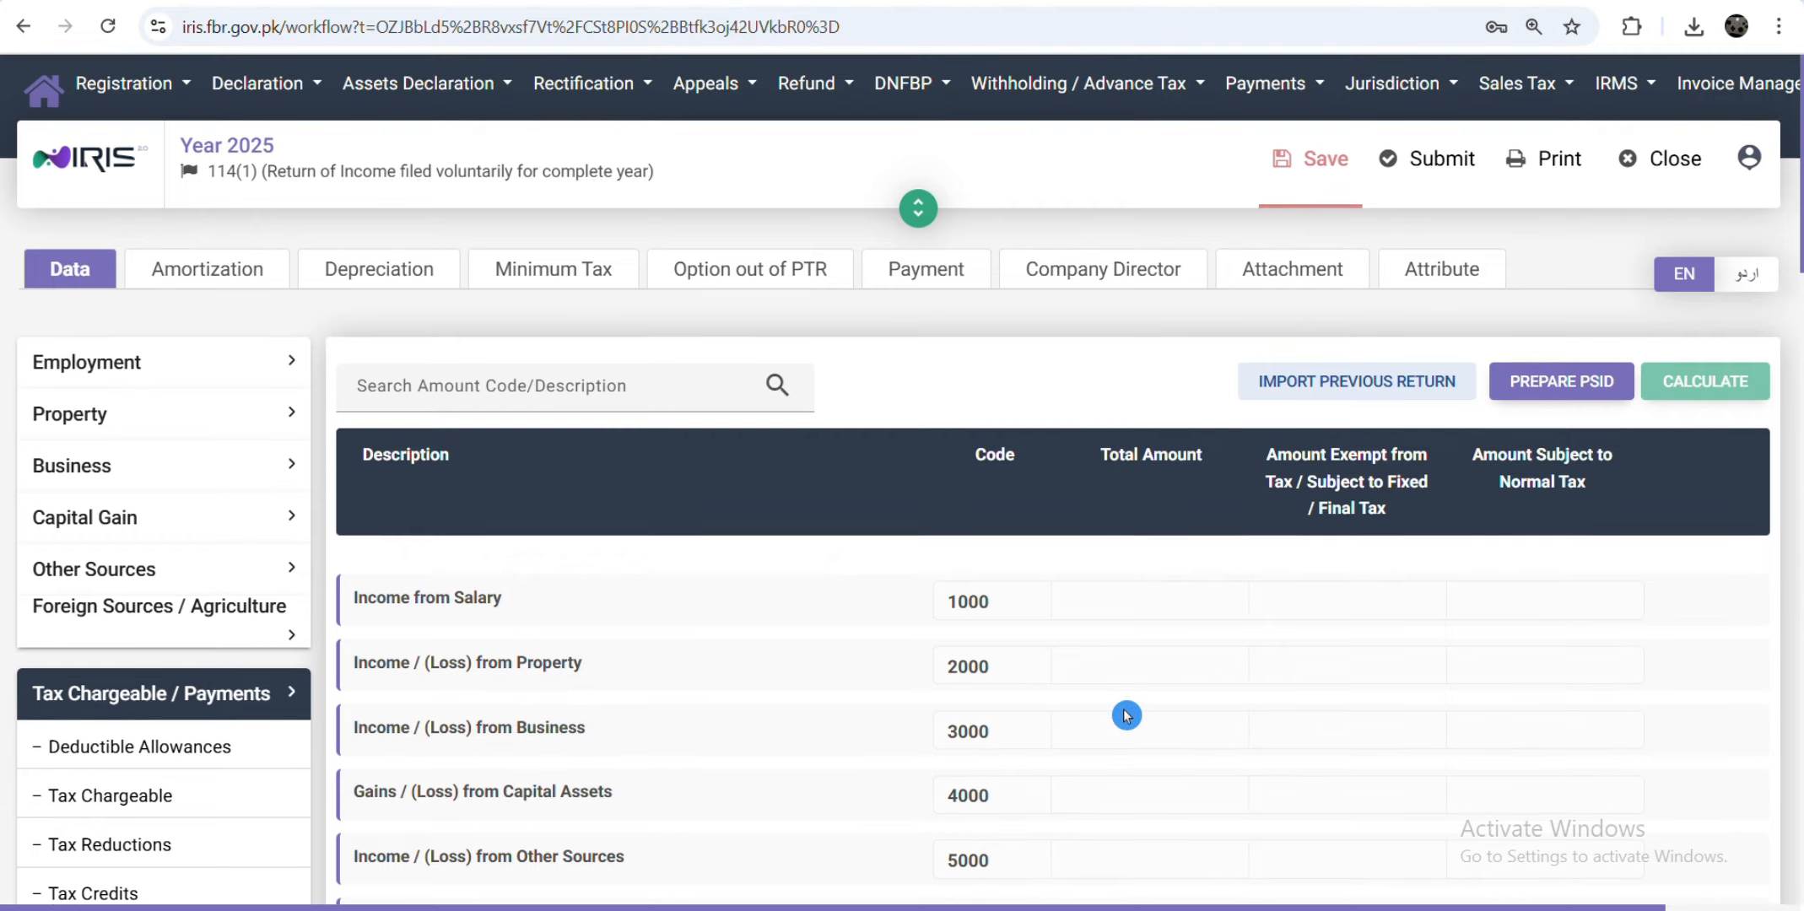
pyautogui.scroll(-5, 1127, 709)
pyautogui.scroll(-15, 1127, 715)
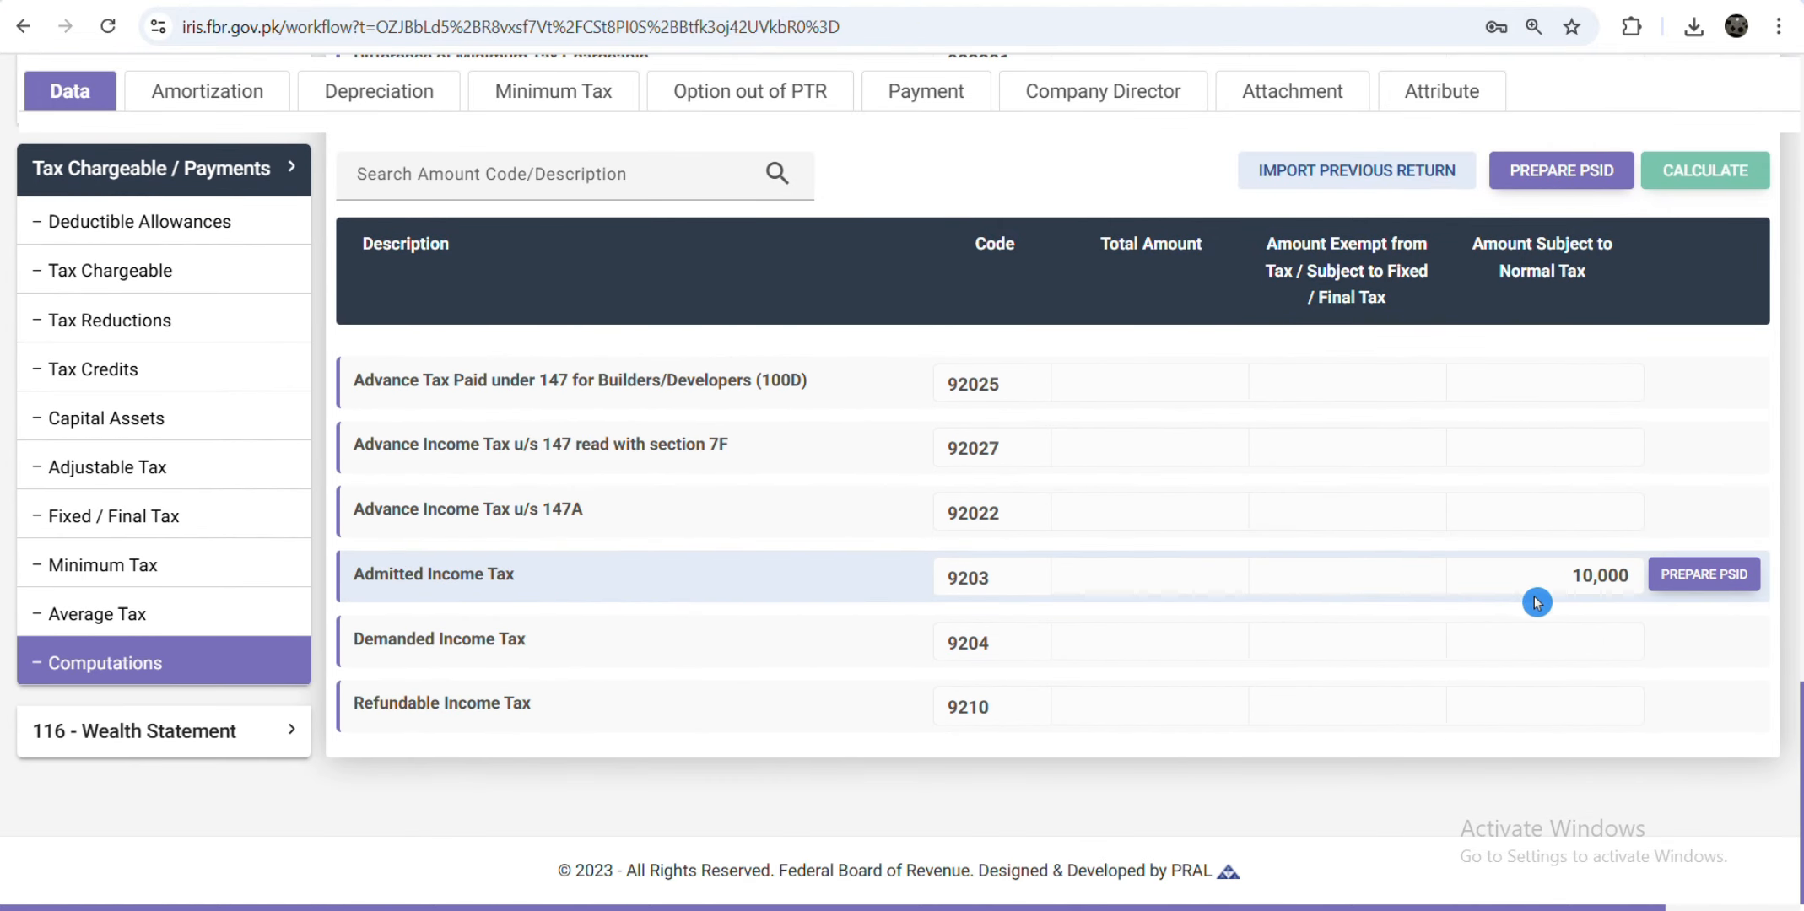
pyautogui.scroll(7, 1340, 637)
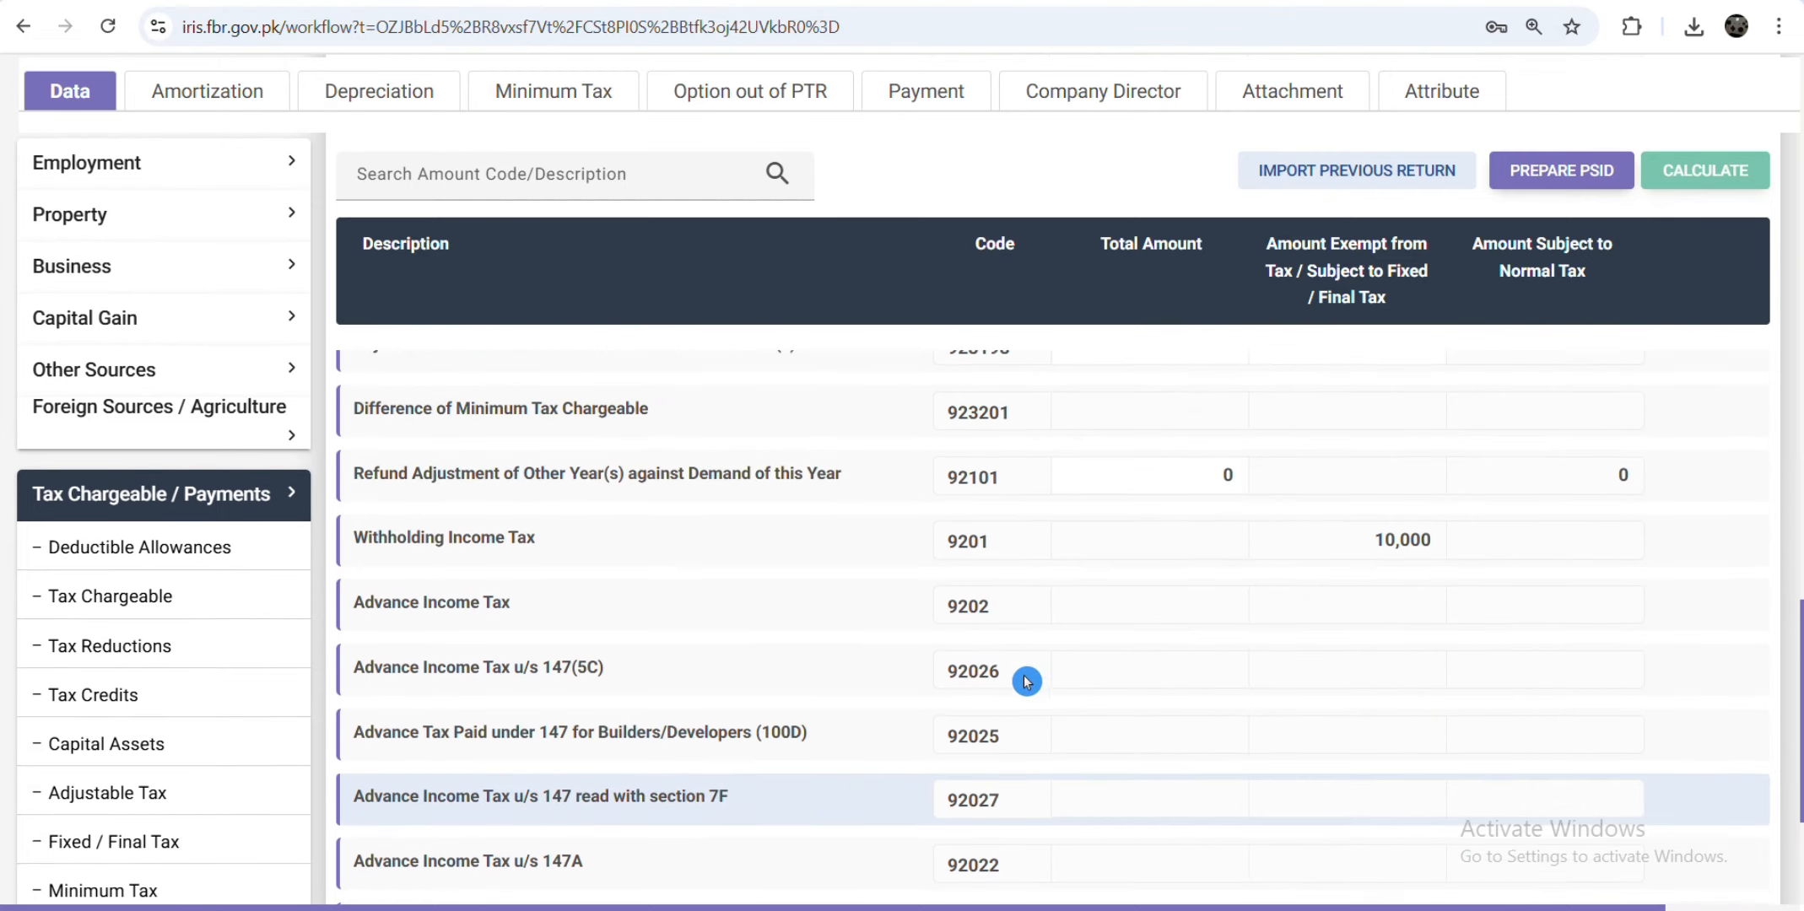
pyautogui.scroll(2, 1010, 773)
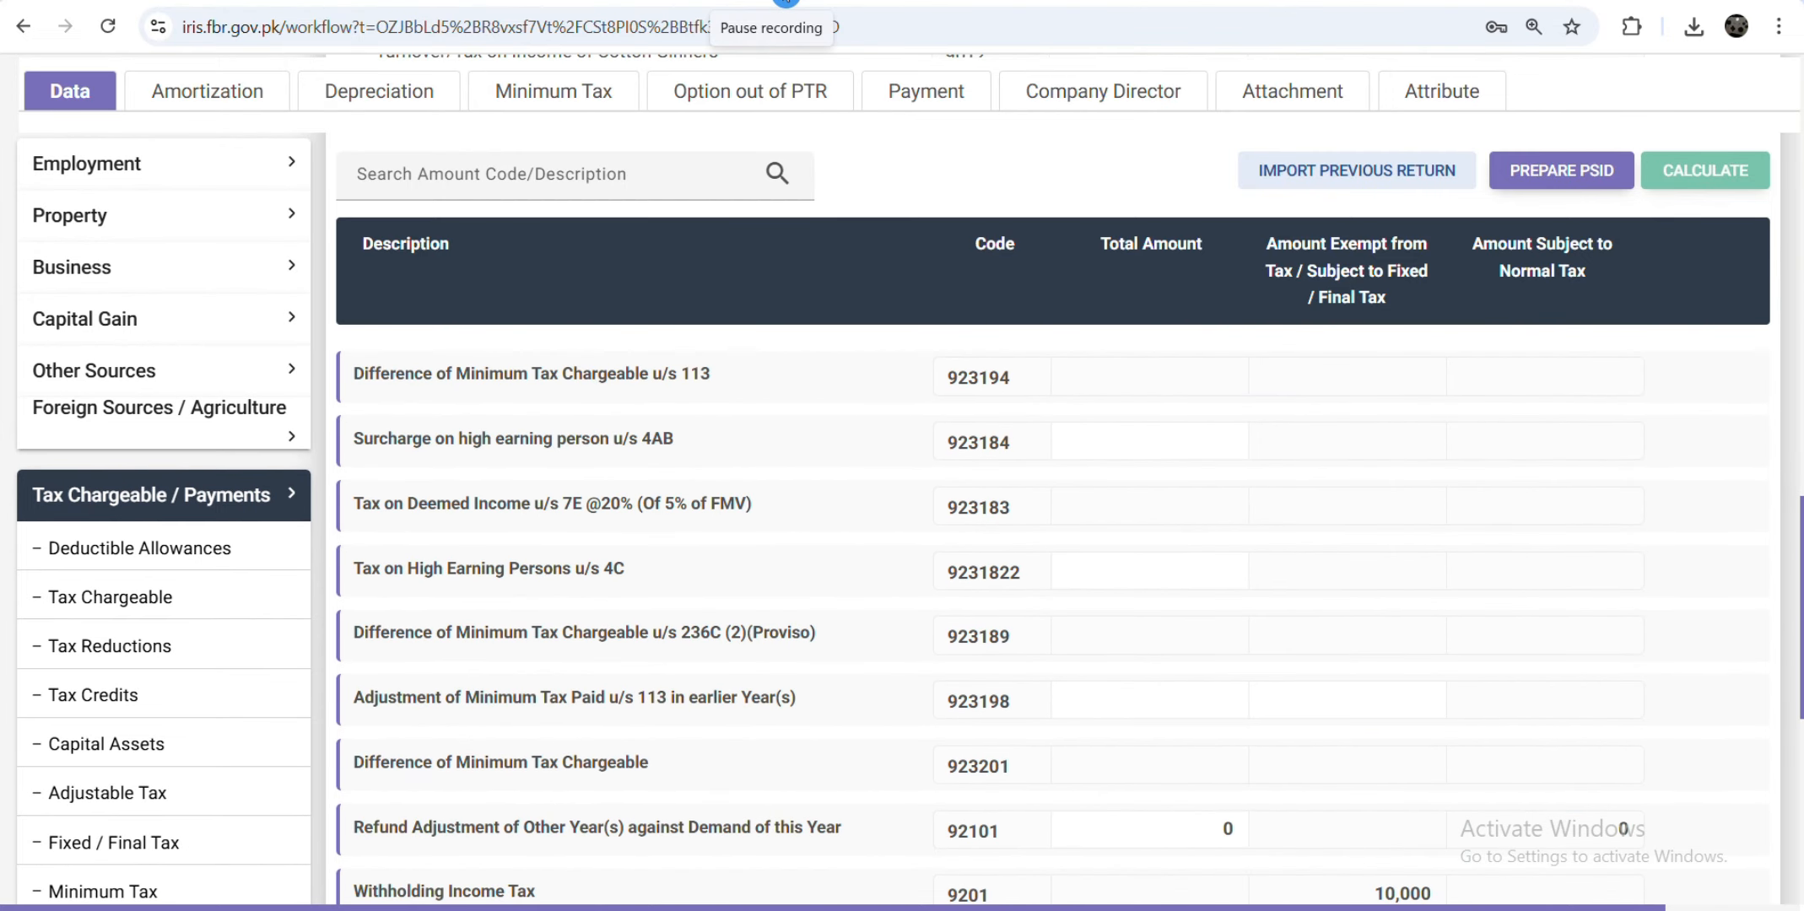
pyautogui.scroll(-4, 910, 531)
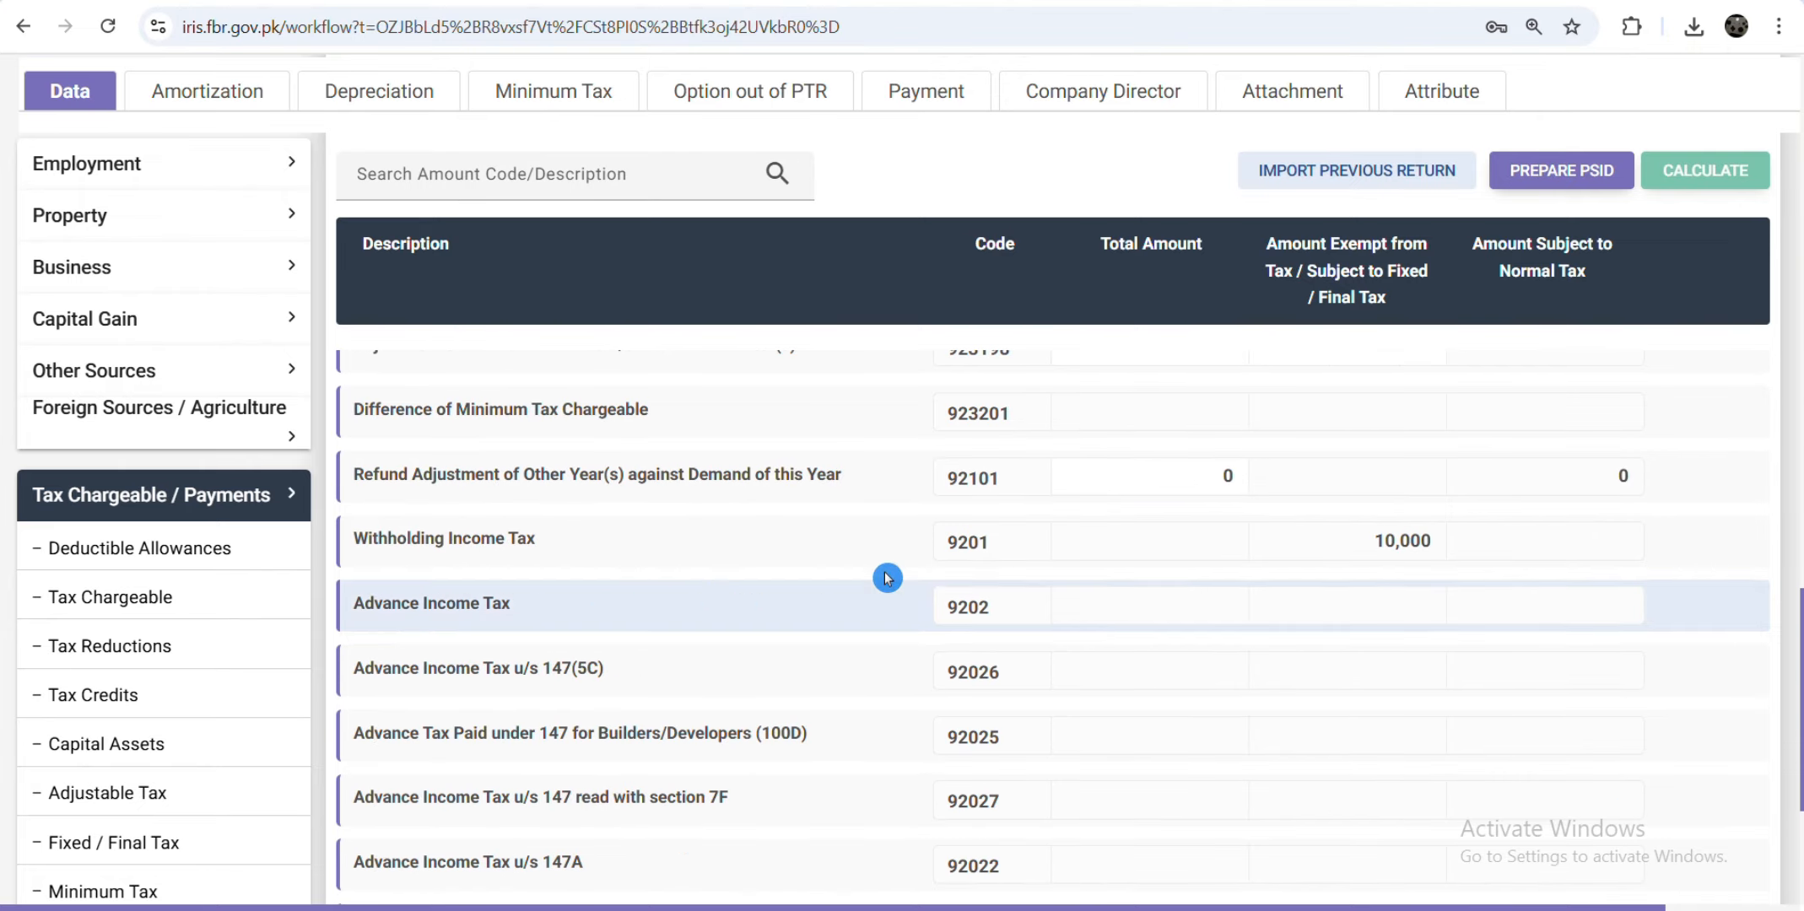
pyautogui.click(179, 430)
# Step: Enter 2,000,000 of foreign other sources income in the Foreign Sources schedule
pyautogui.click(194, 498)
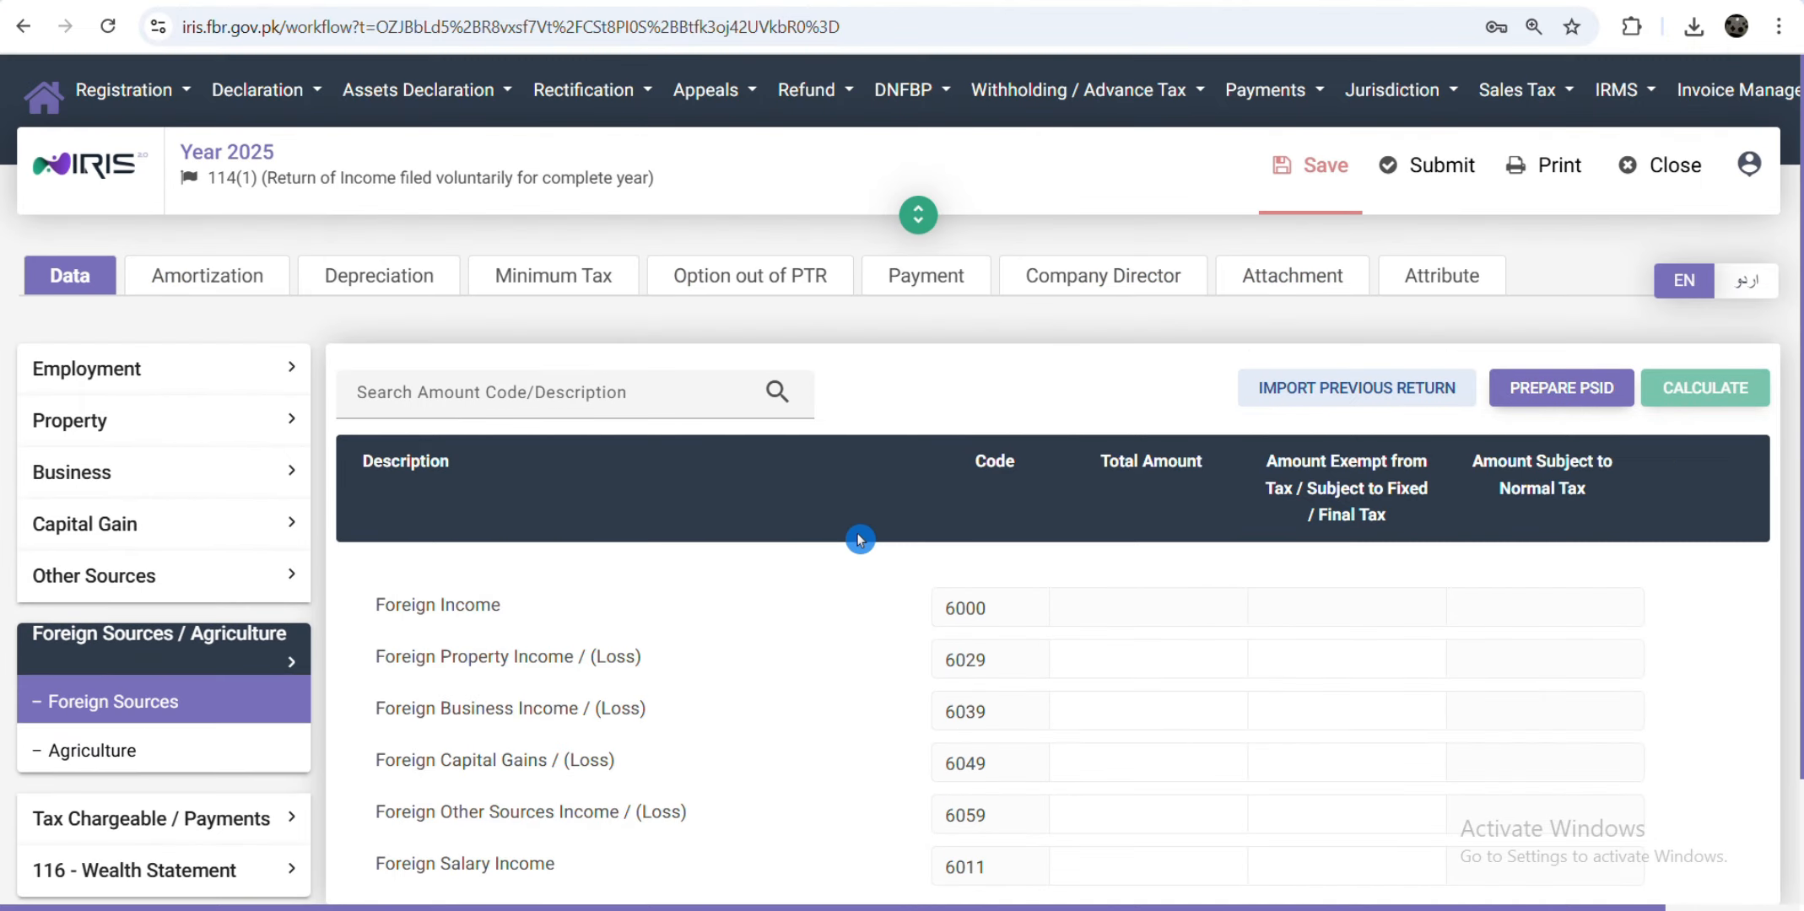
pyautogui.scroll(-2, 911, 609)
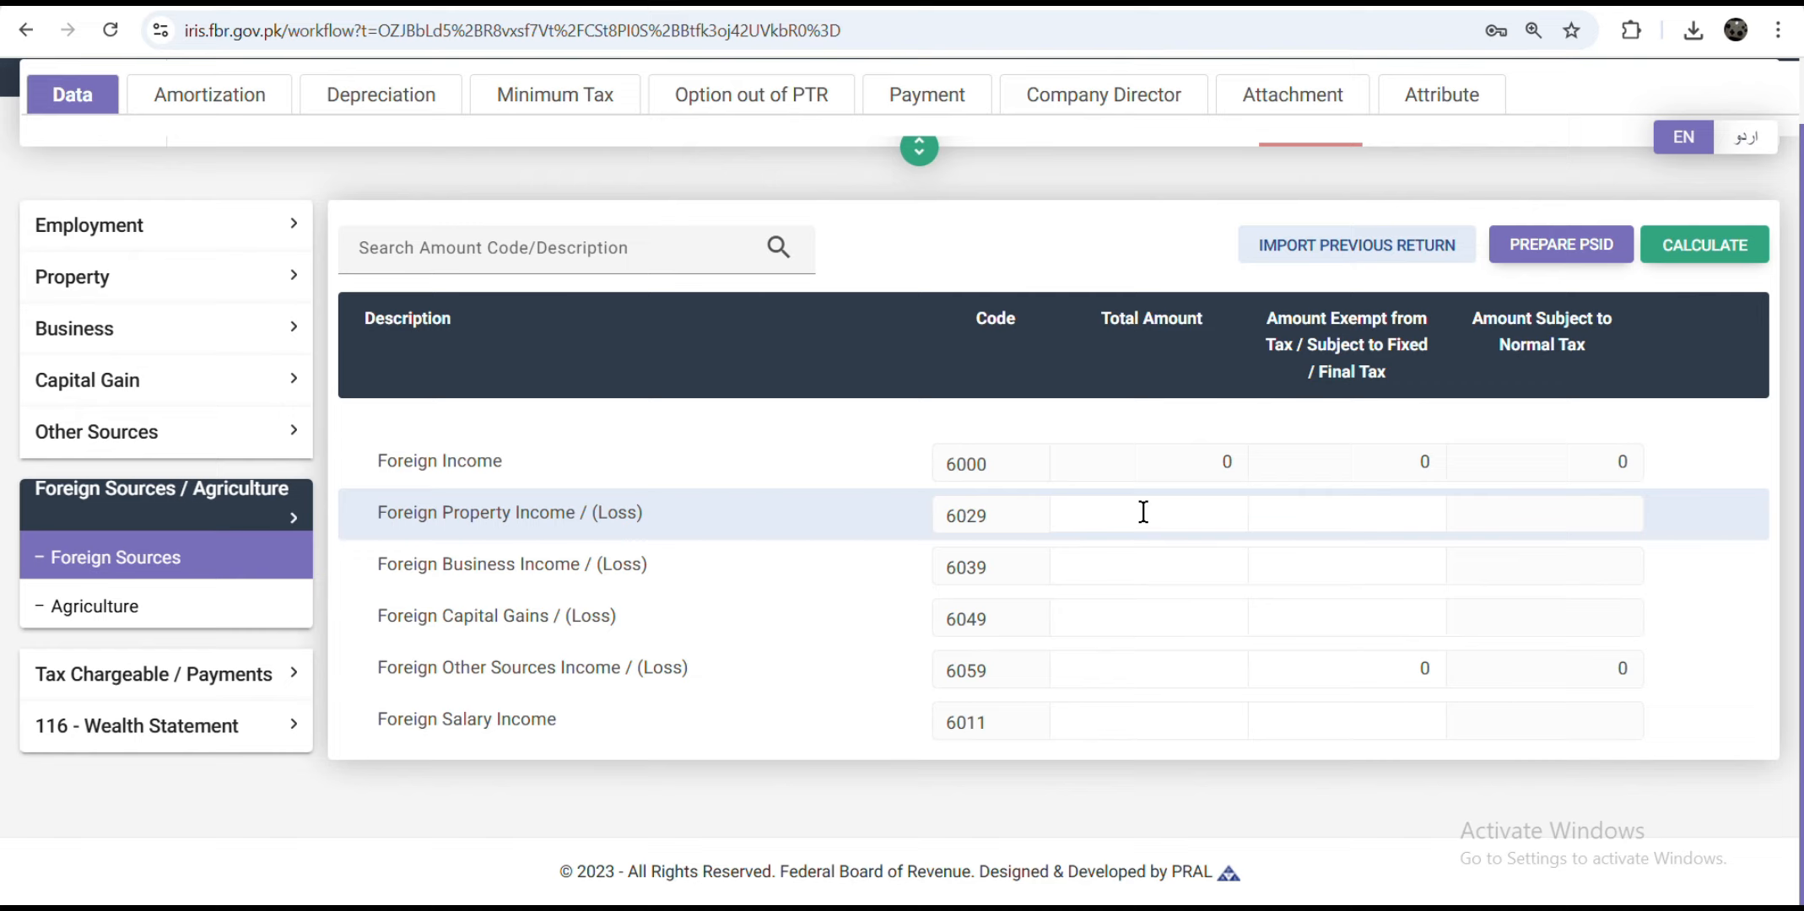
pyautogui.click(1171, 515)
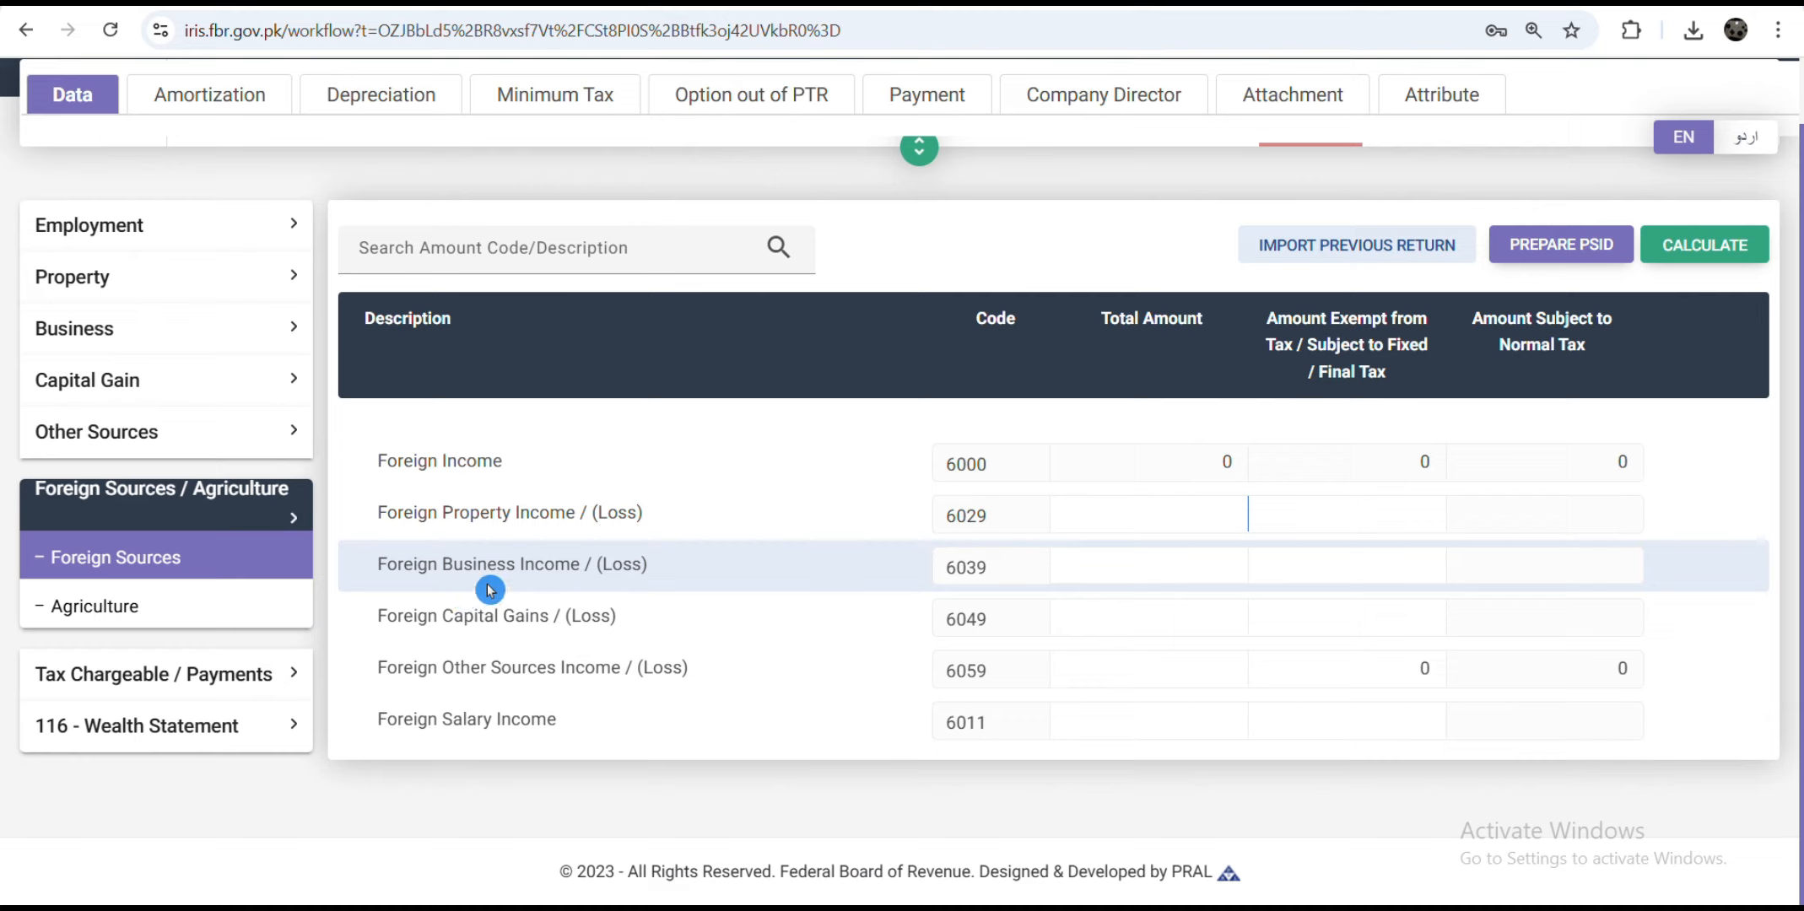
pyautogui.click(1156, 564)
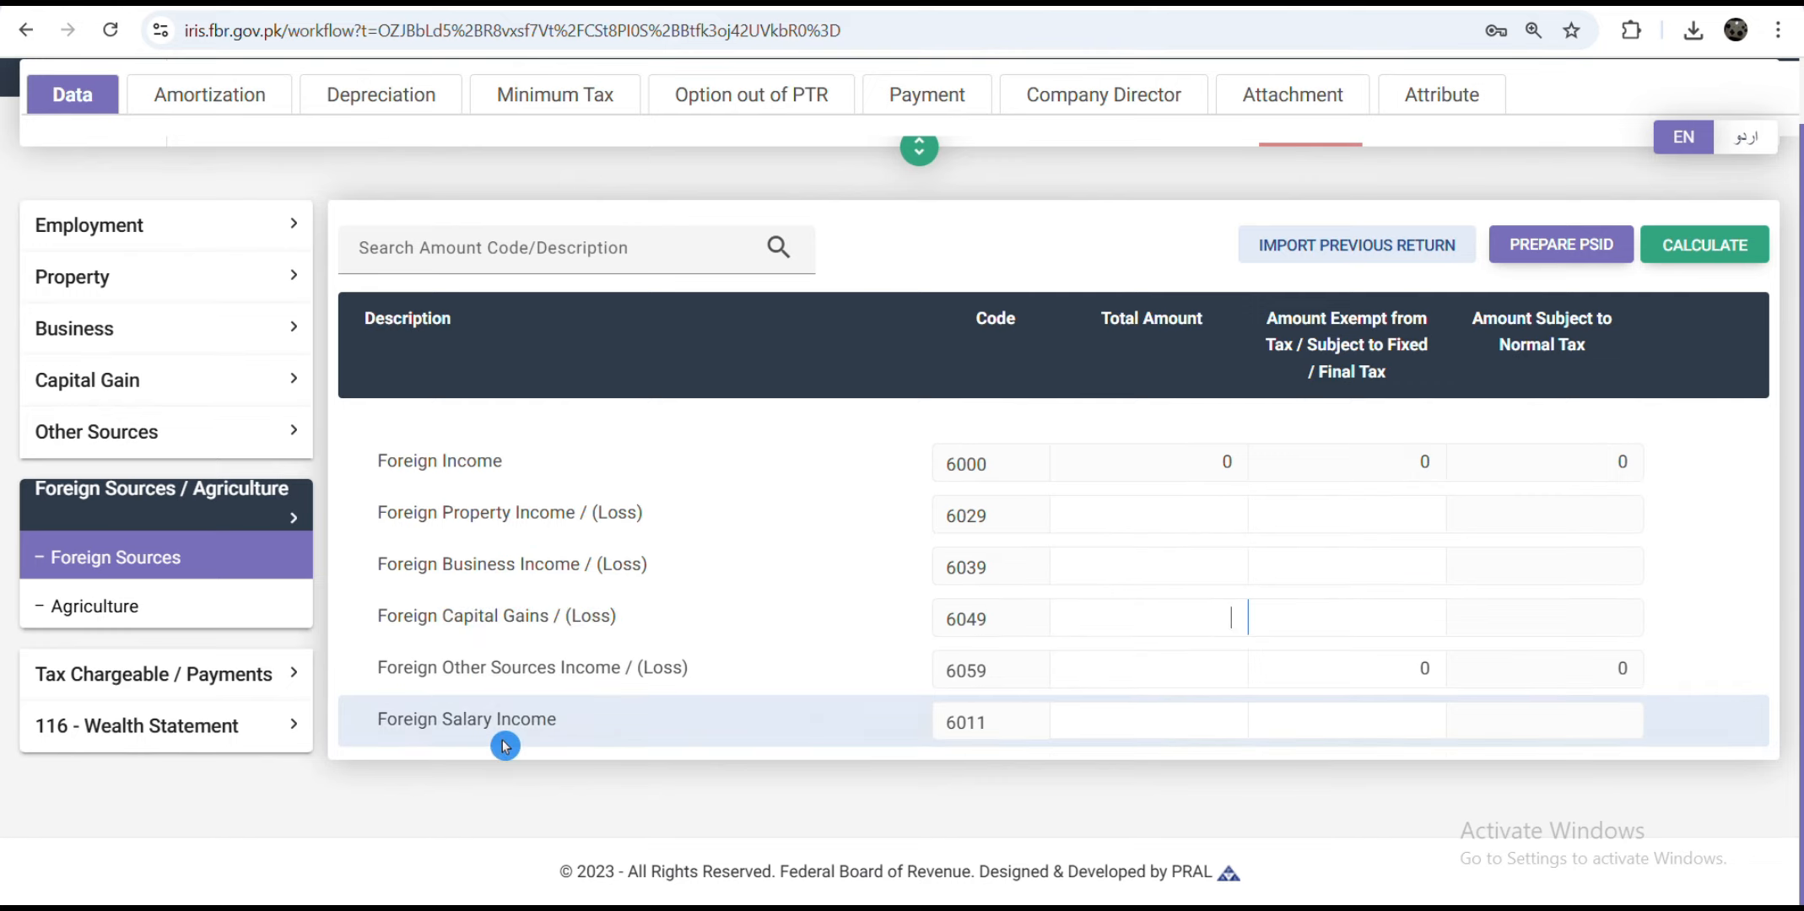
pyautogui.click(414, 696)
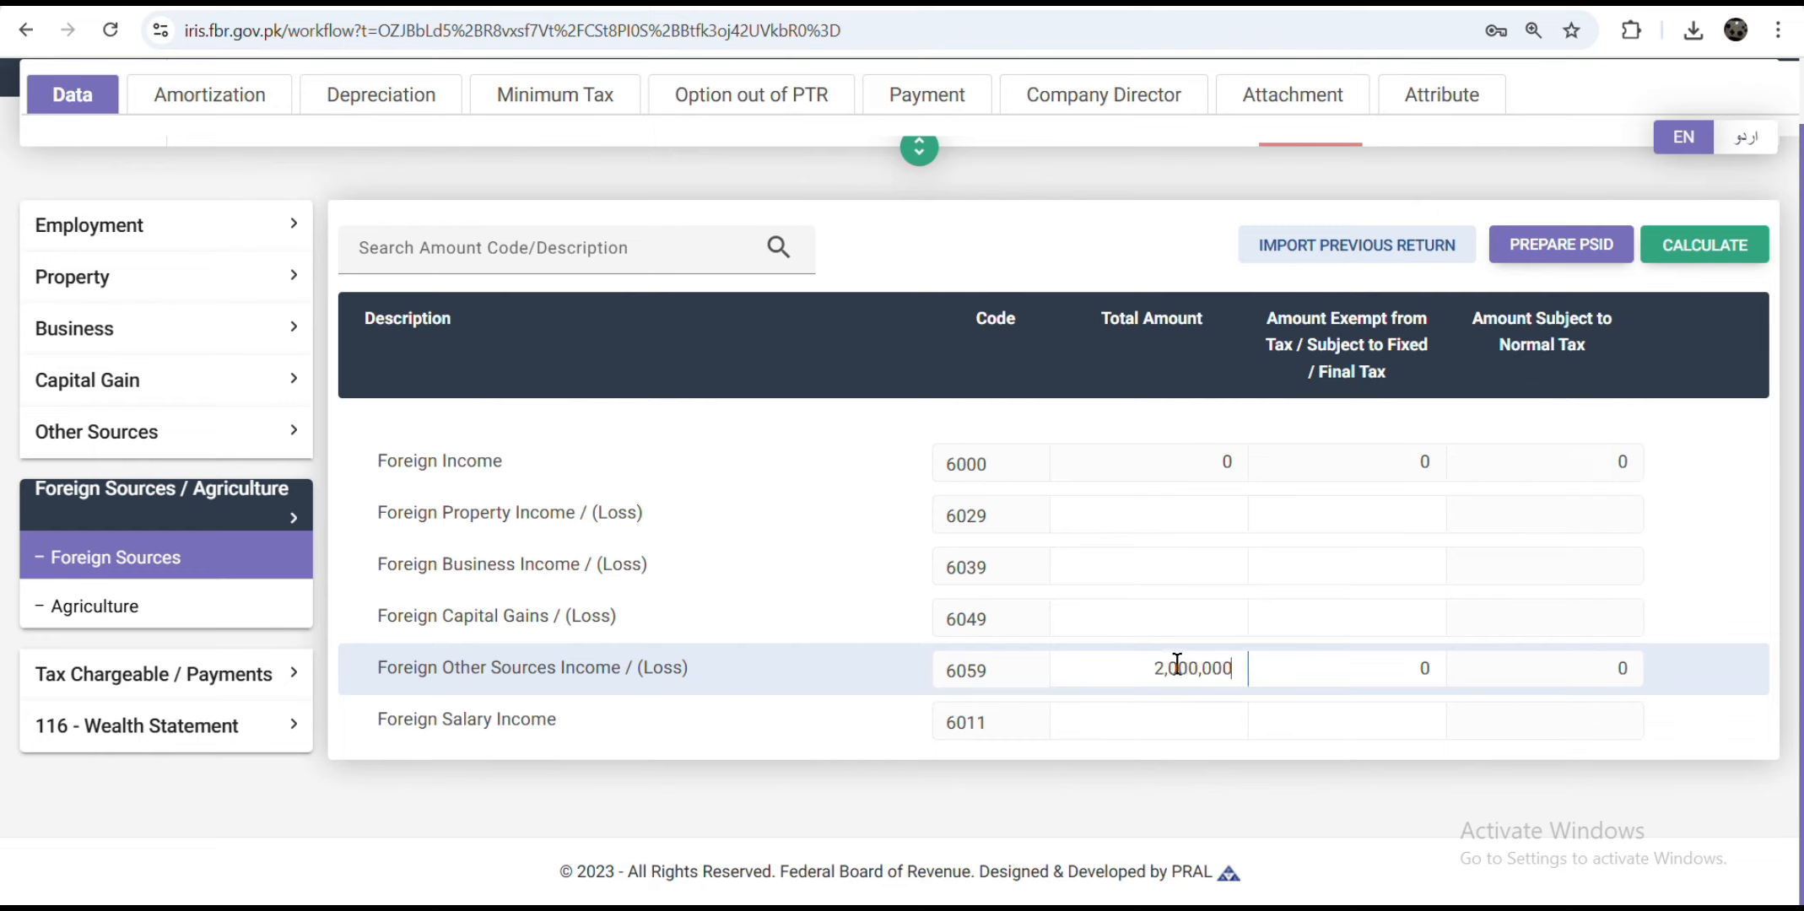
pyautogui.click(1696, 257)
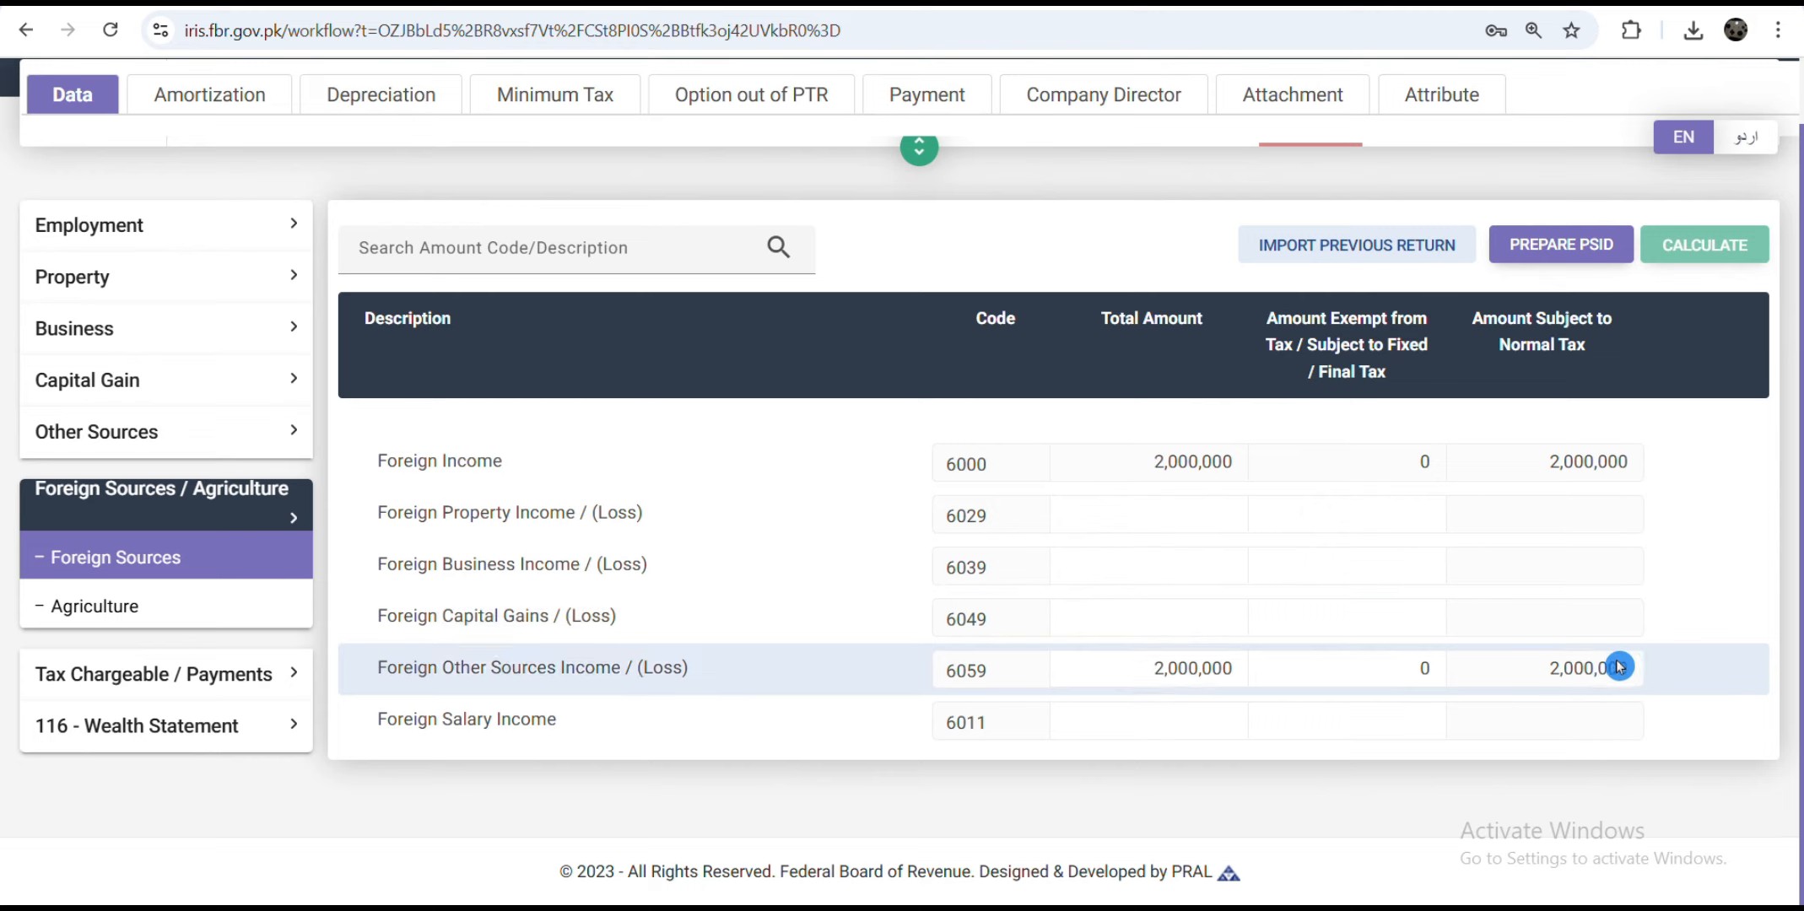
# Step: Make the 2,000,000 fully exempt under row 6059 and recalculate, leaving 0 taxable
pyautogui.click(1373, 663)
pyautogui.click(1297, 361)
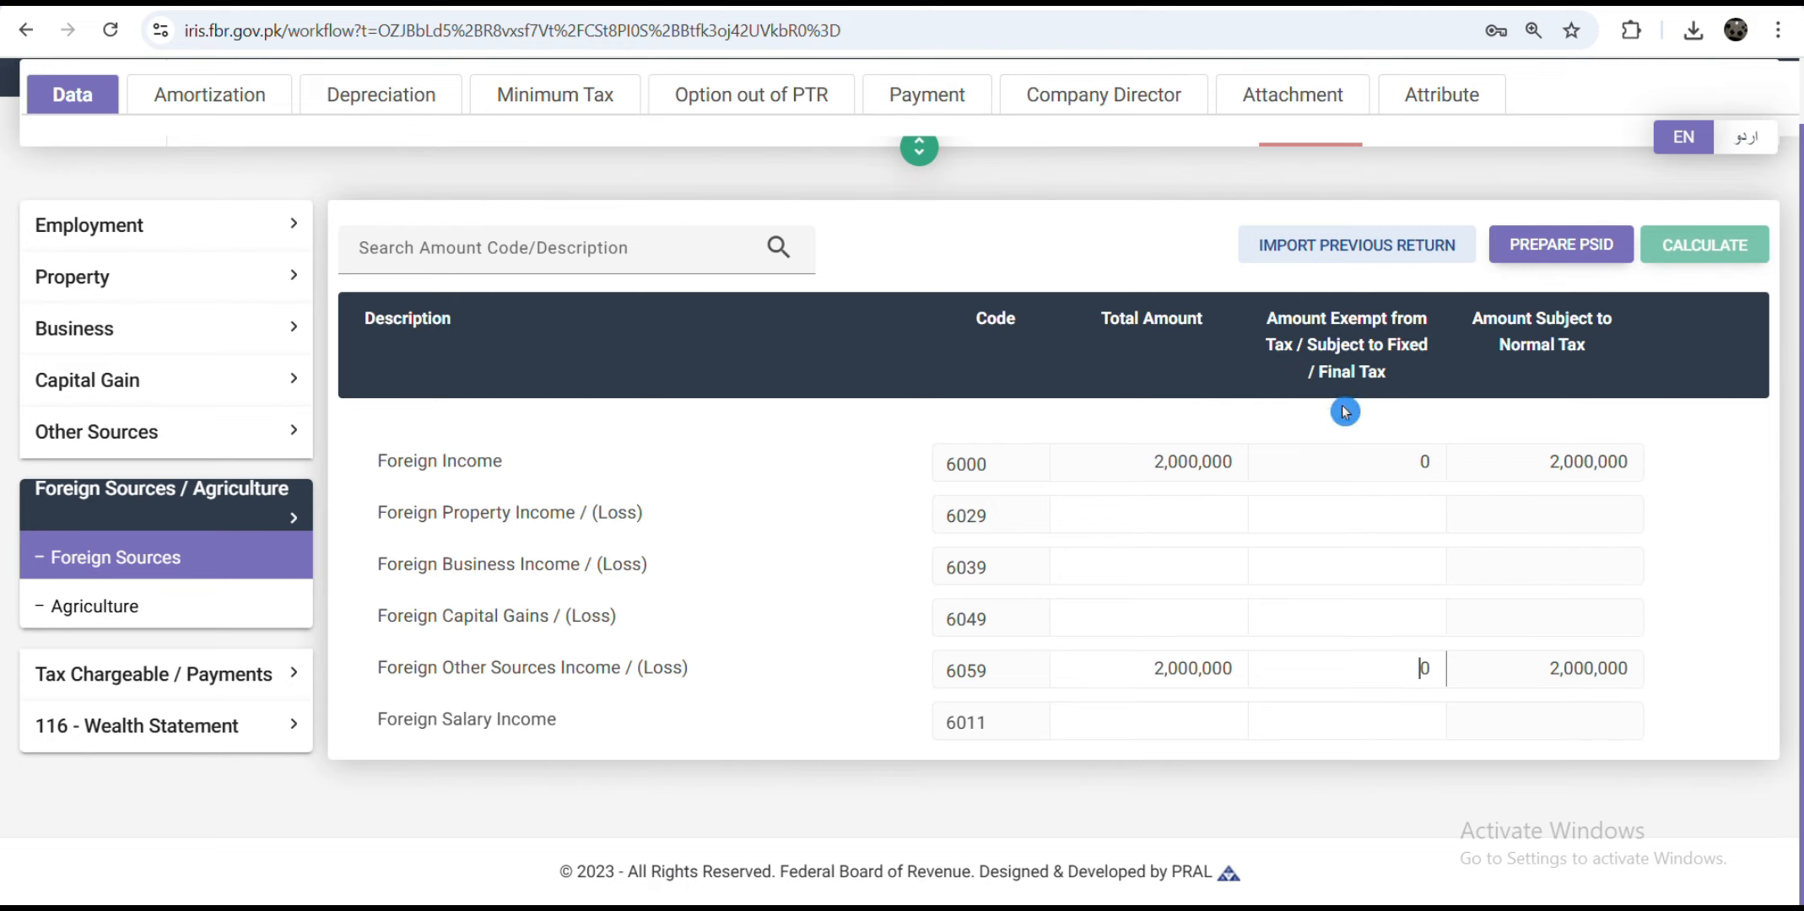
pyautogui.write('2,000,000')
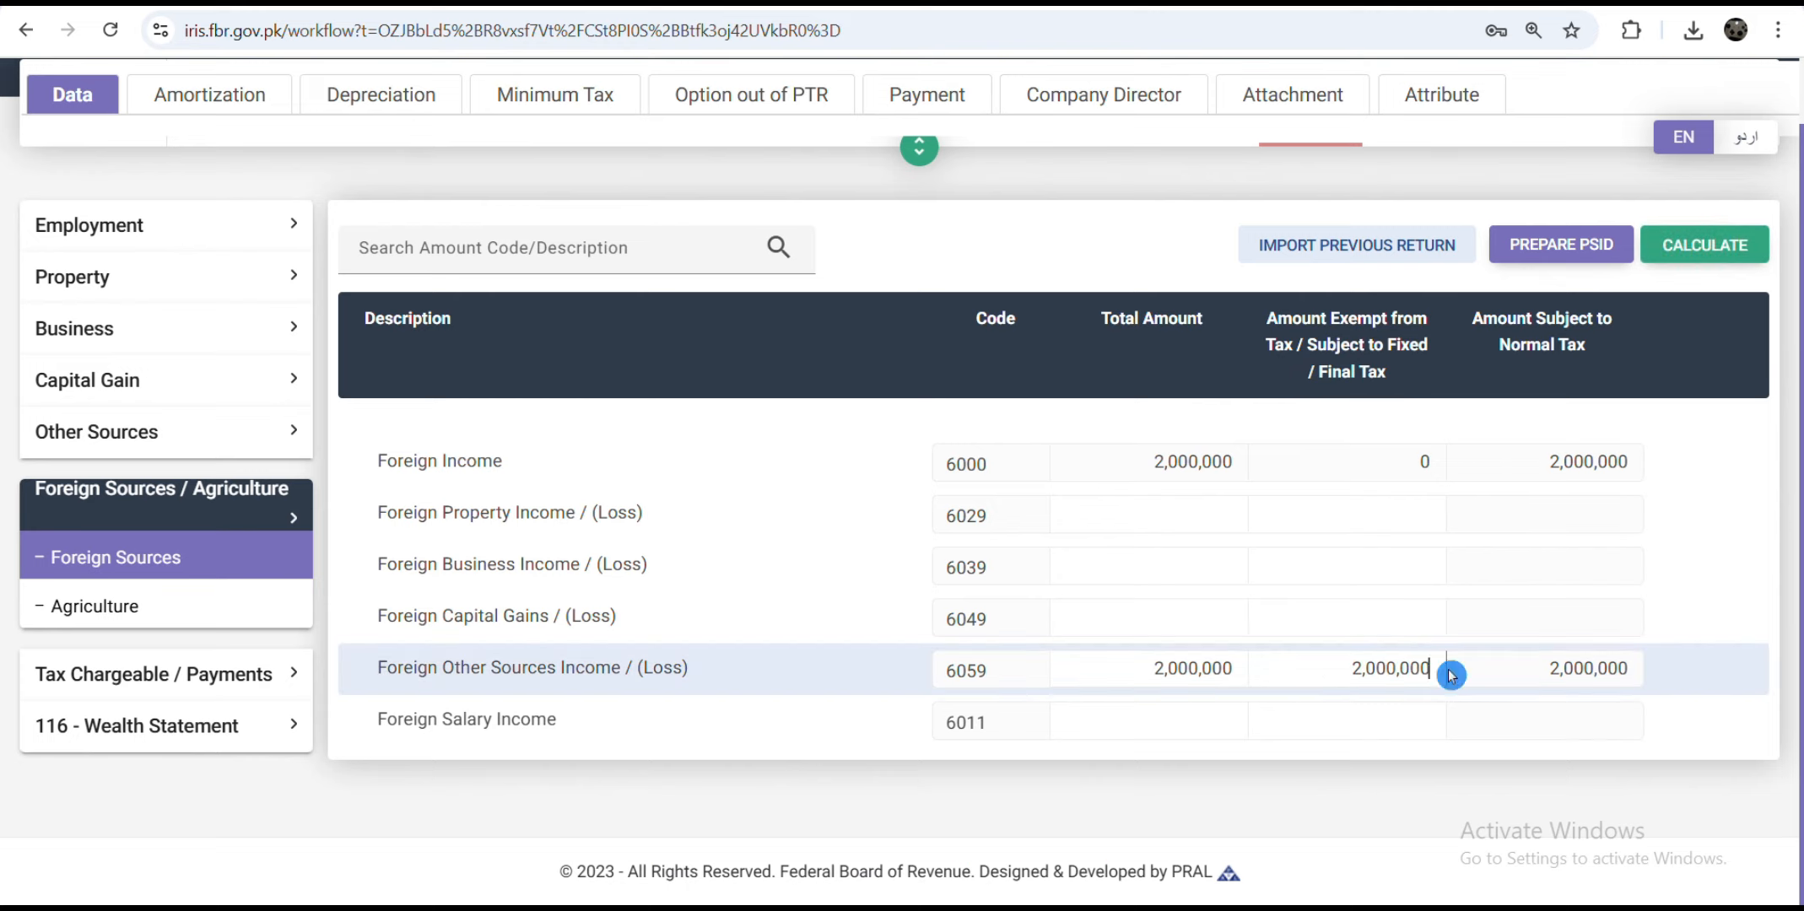
pyautogui.click(1702, 246)
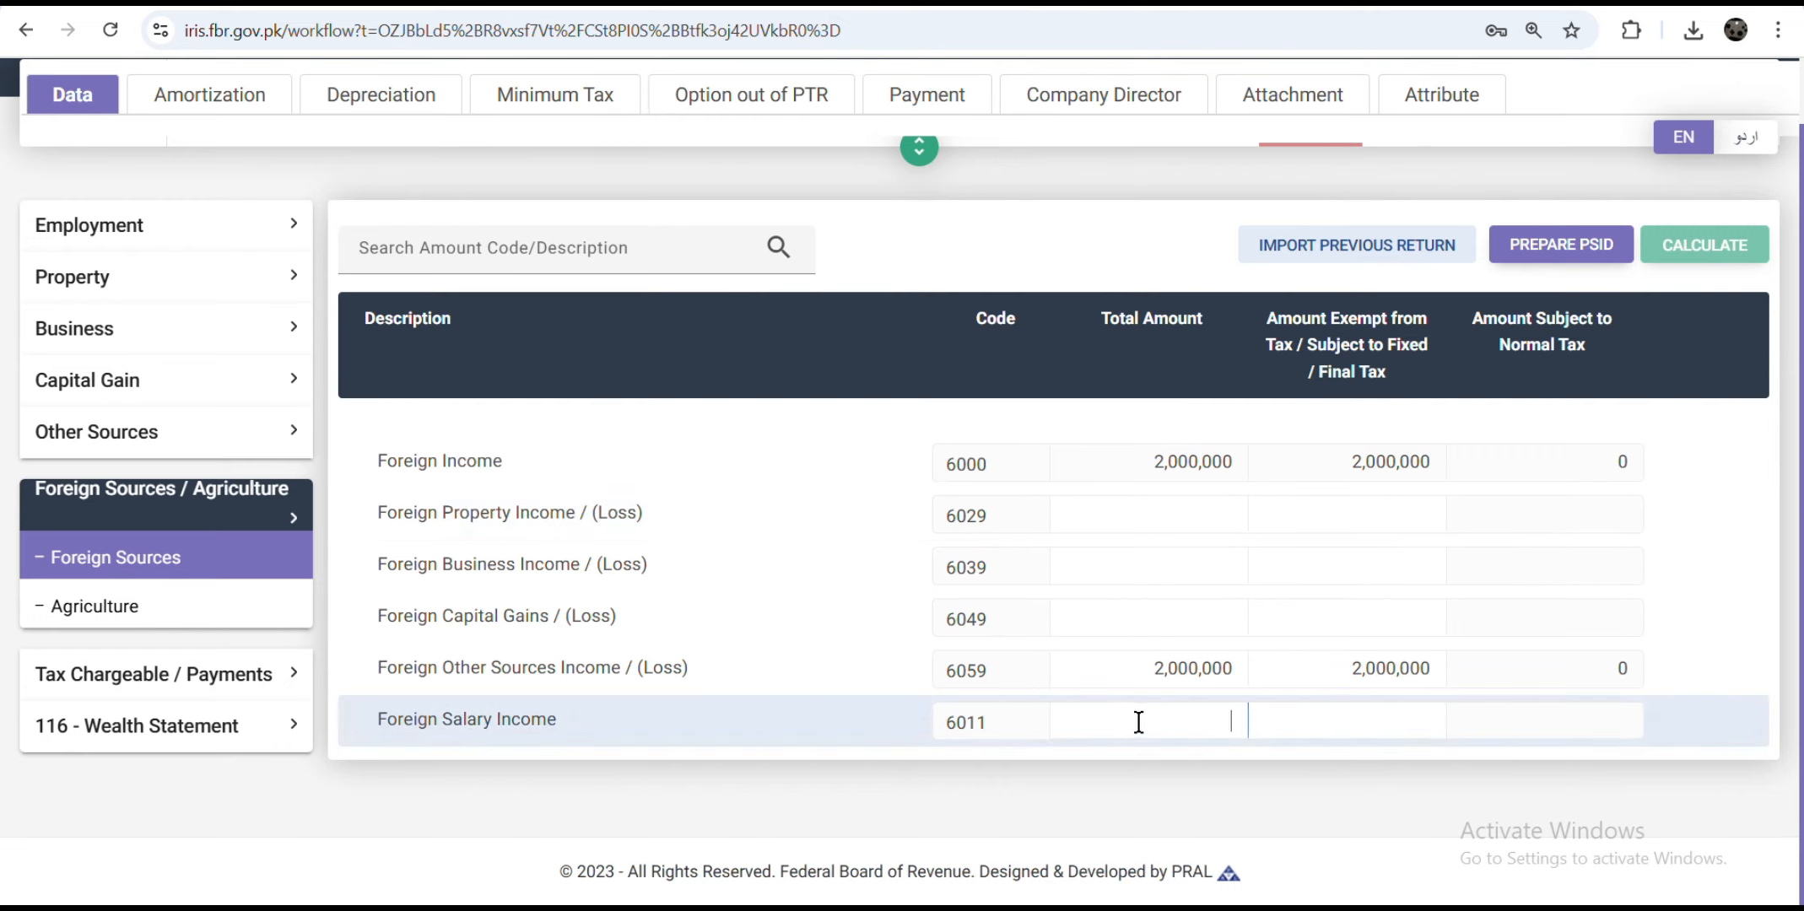
pyautogui.click(1274, 777)
pyautogui.click(197, 675)
# Step: Add a ufone Phone Unit 236(1)(c) entry with the phone number: 4,500 receipts, 300 tax
pyautogui.scroll(-3, 169, 548)
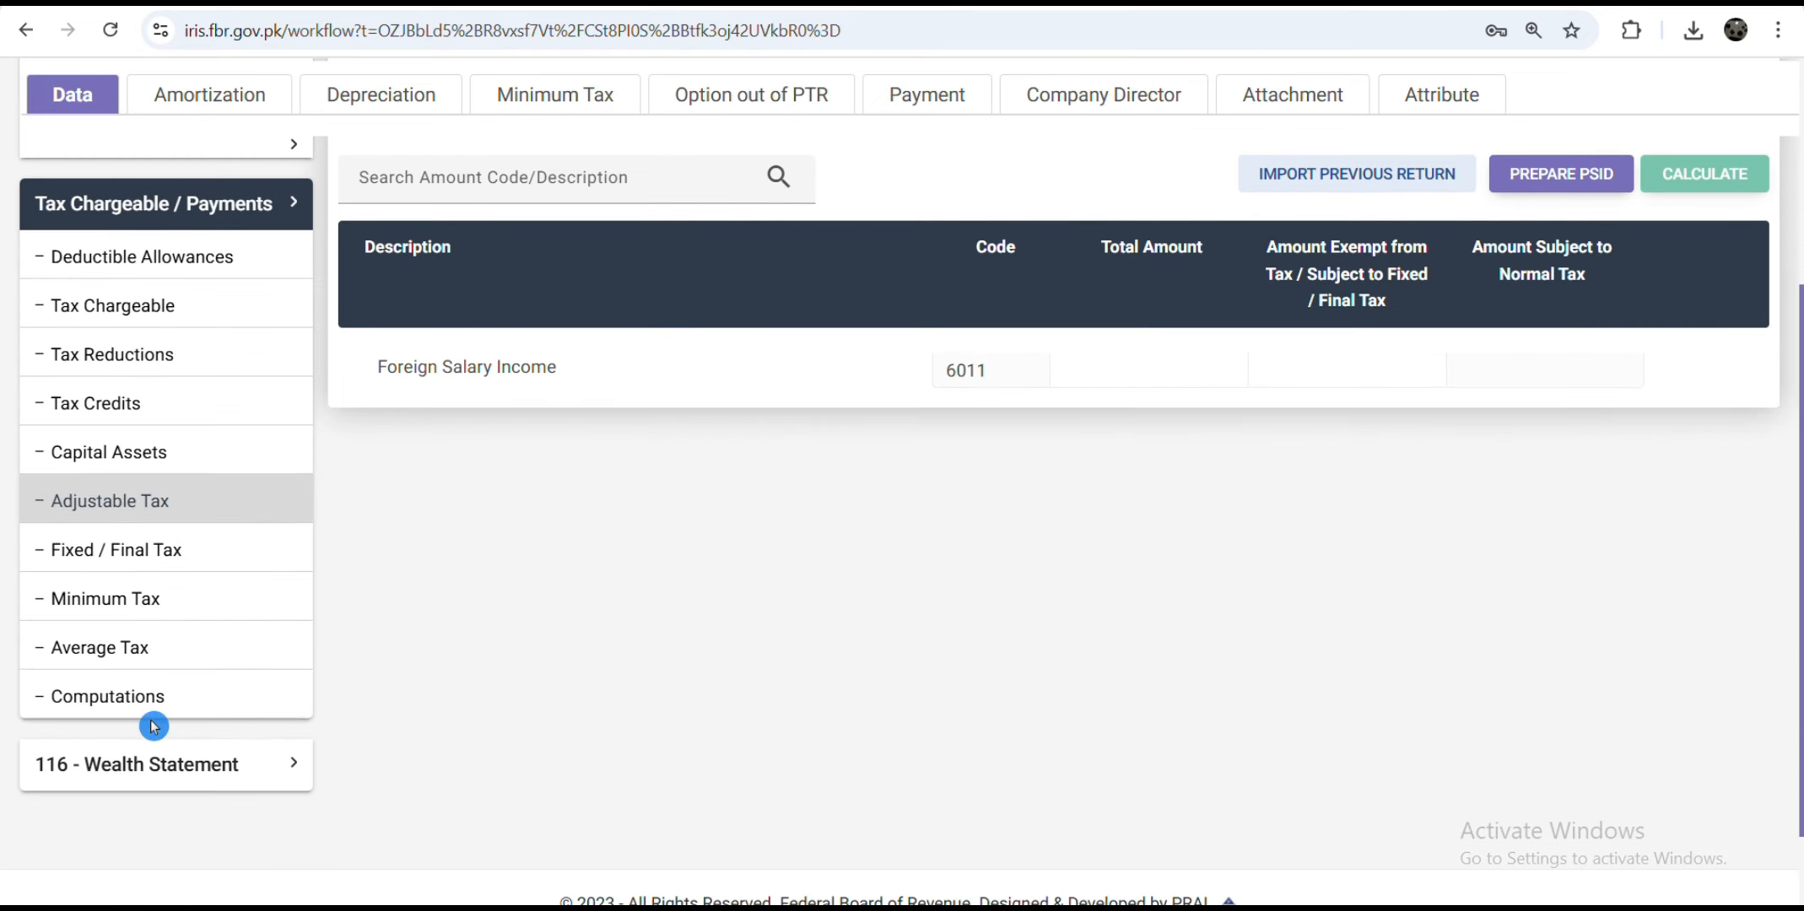
pyautogui.click(165, 506)
pyautogui.scroll(-6, 1180, 595)
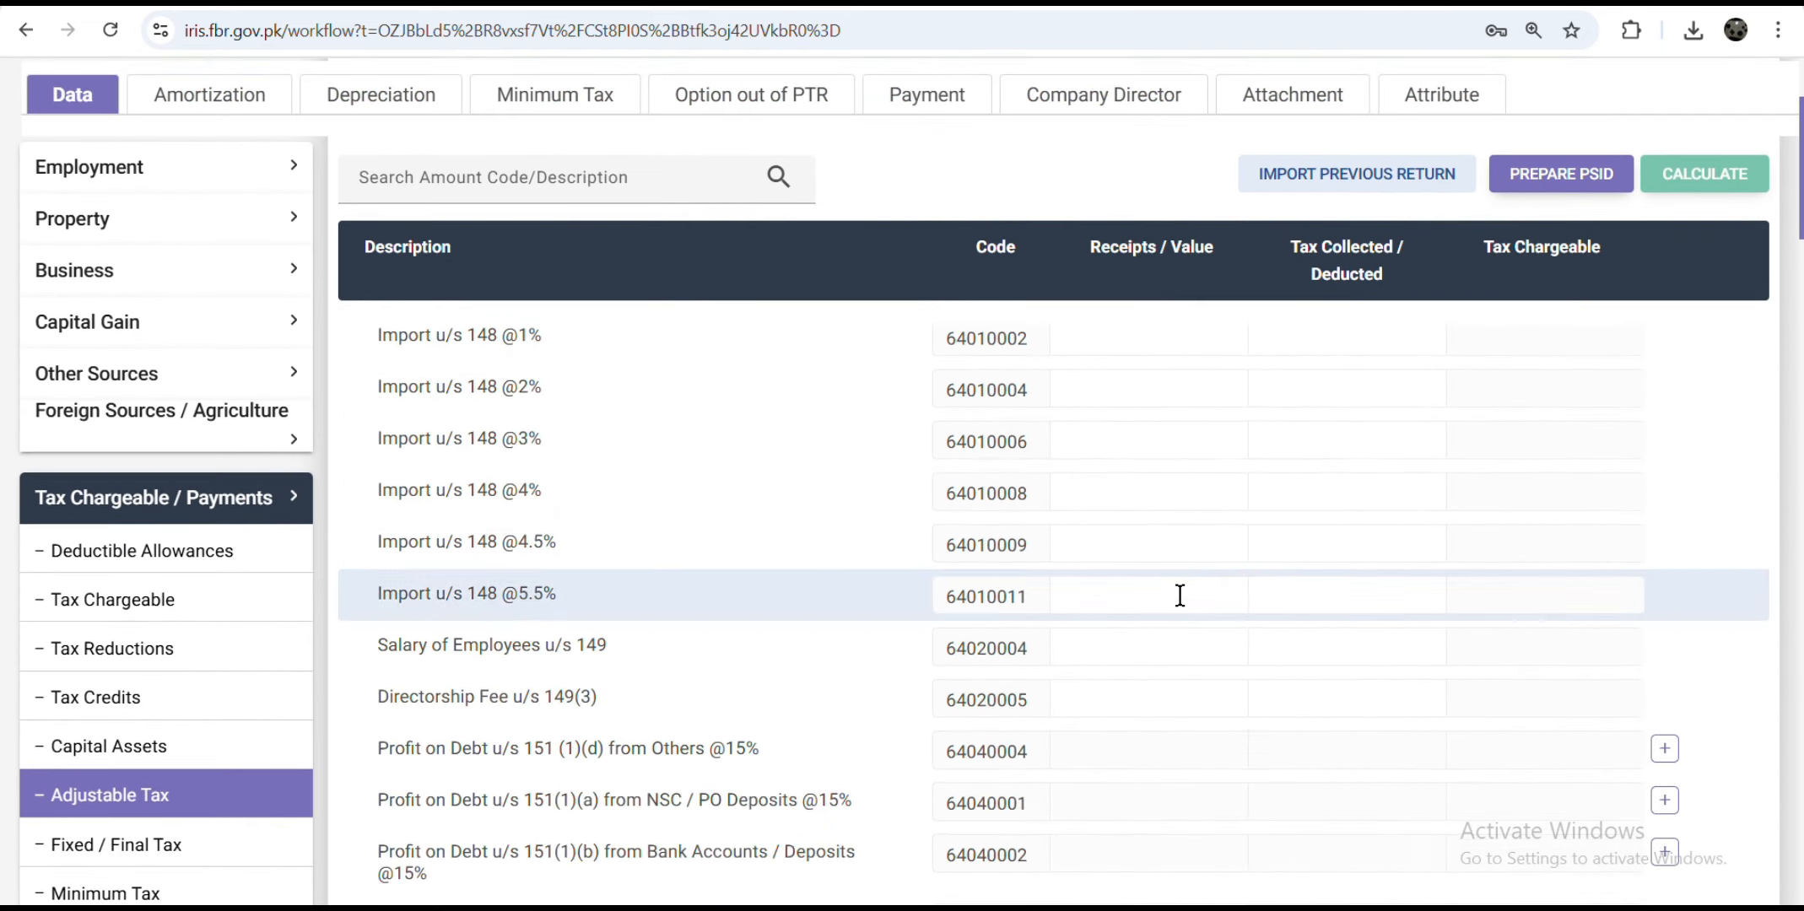
pyautogui.scroll(-10, 1179, 596)
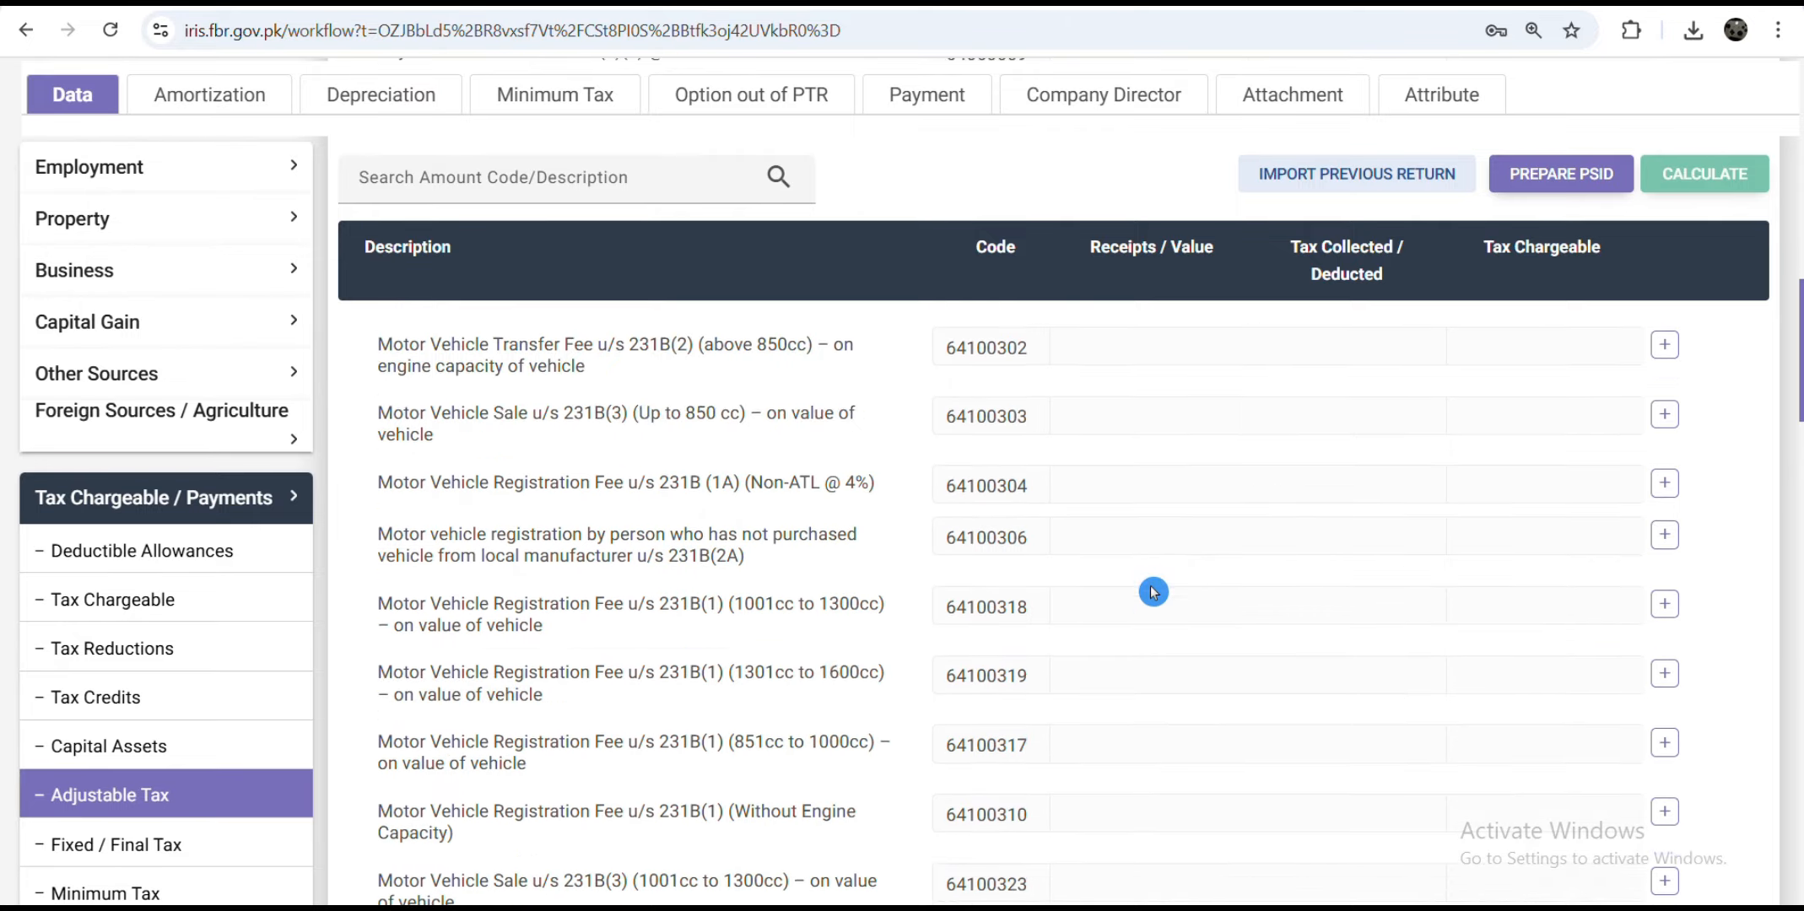
pyautogui.scroll(-15, 1046, 620)
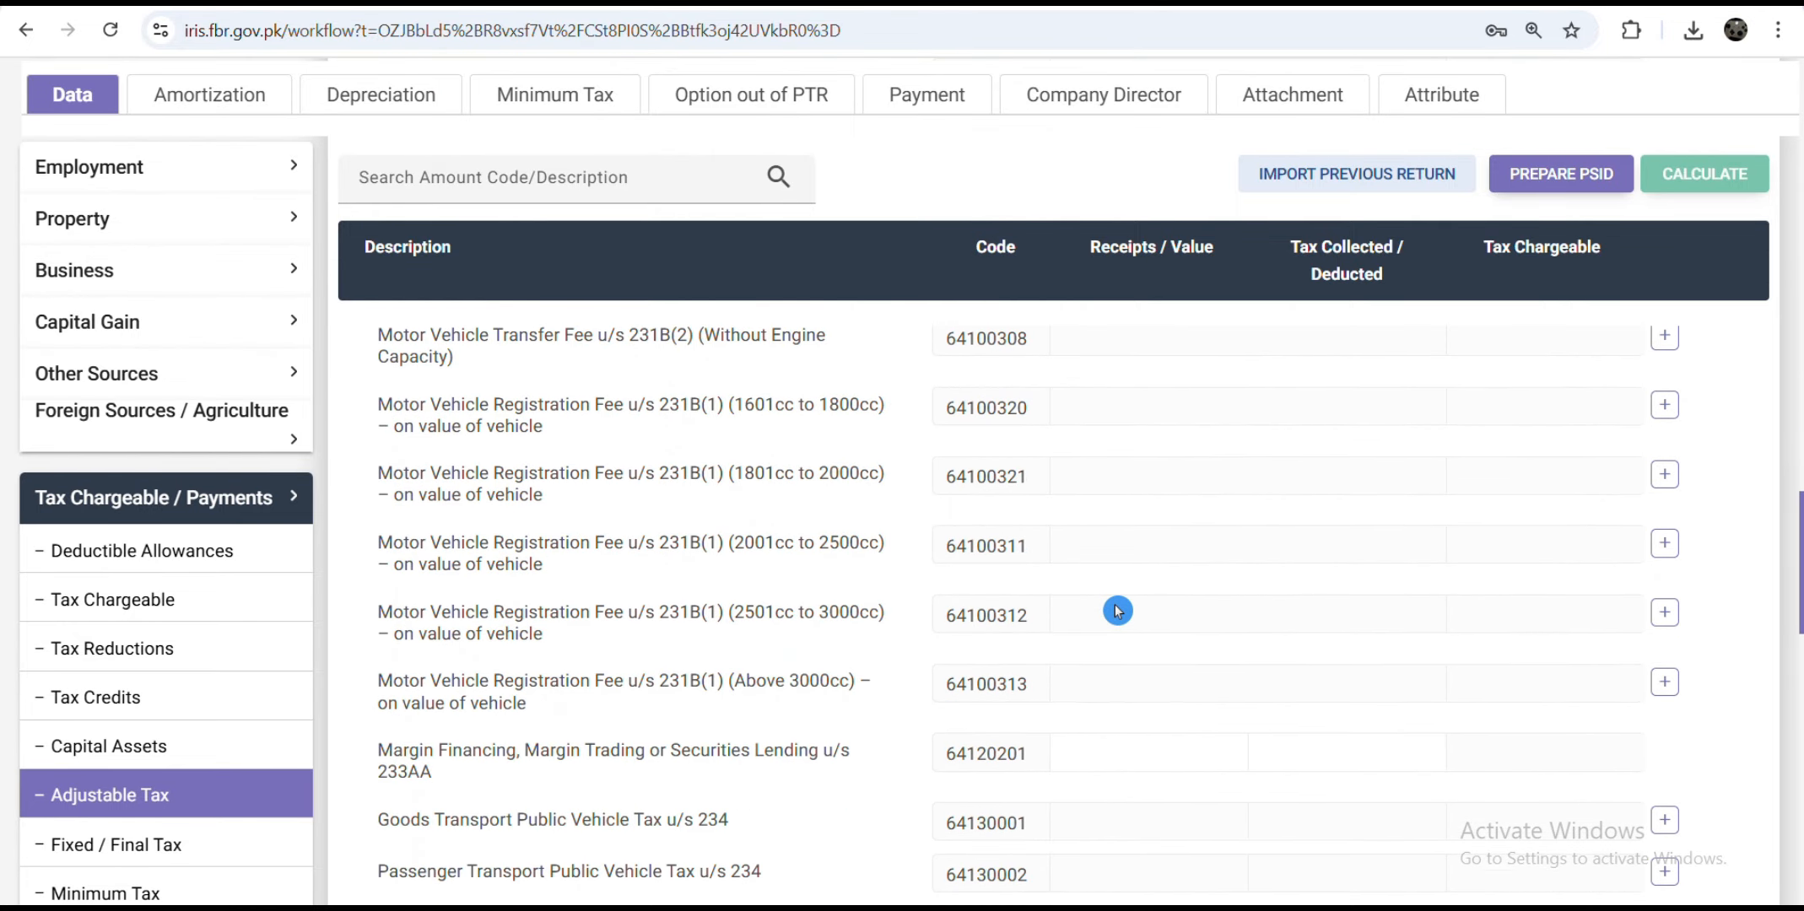
pyautogui.scroll(-7, 1184, 604)
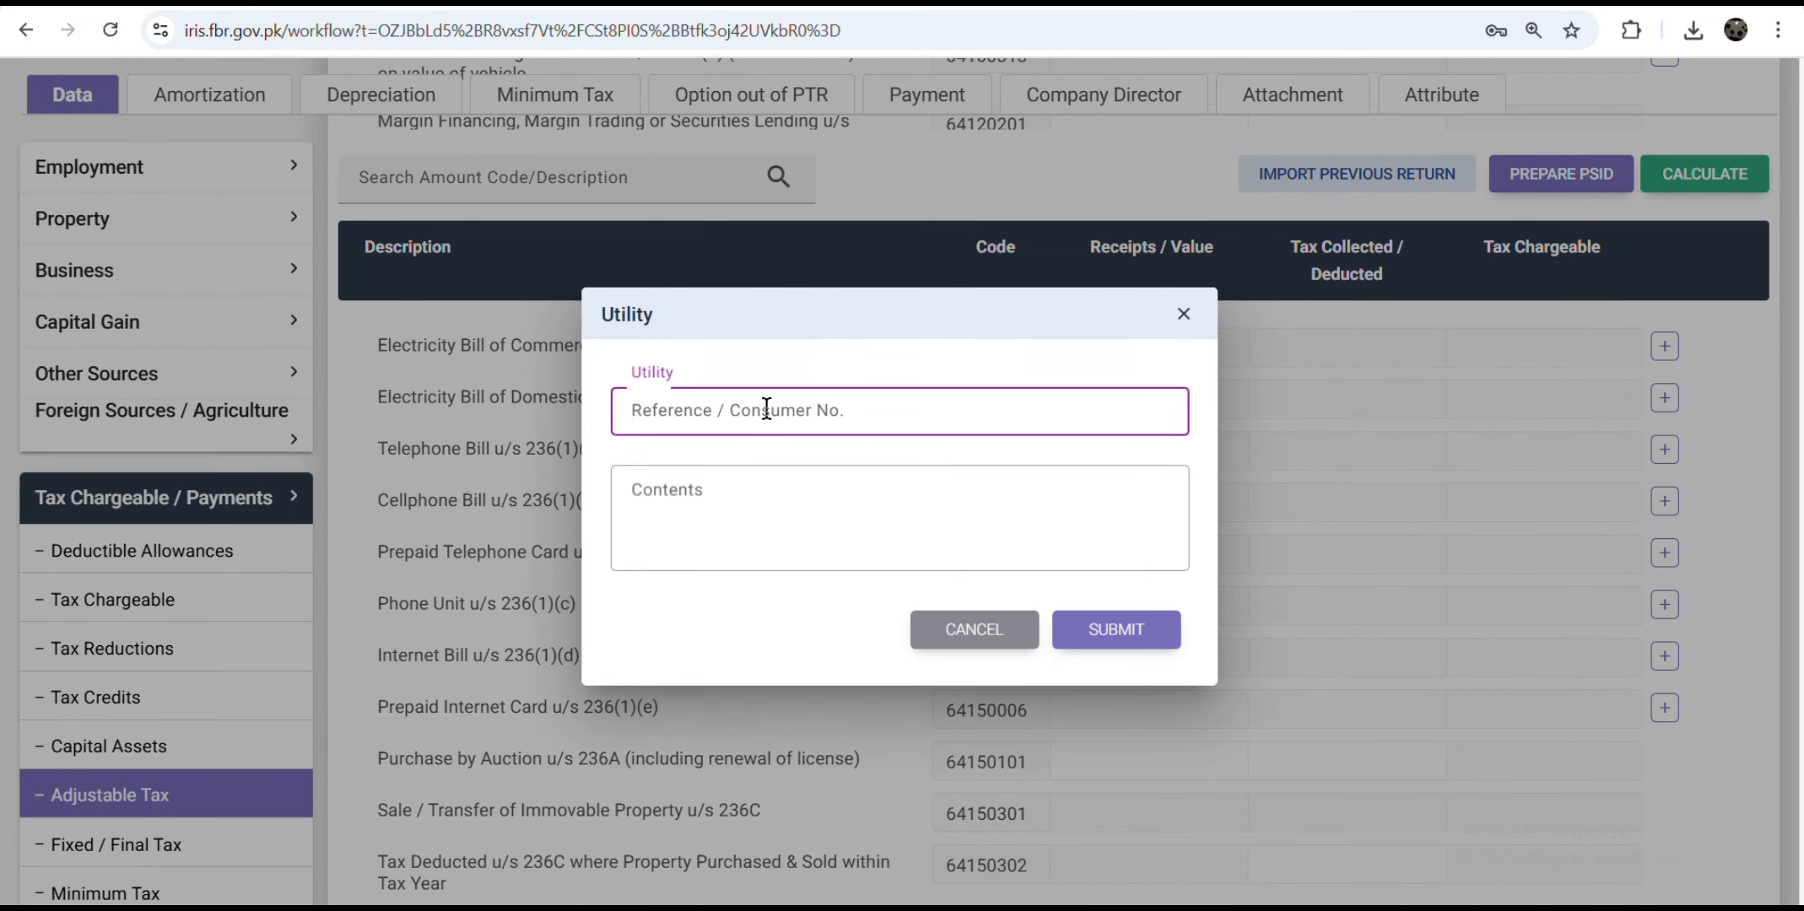
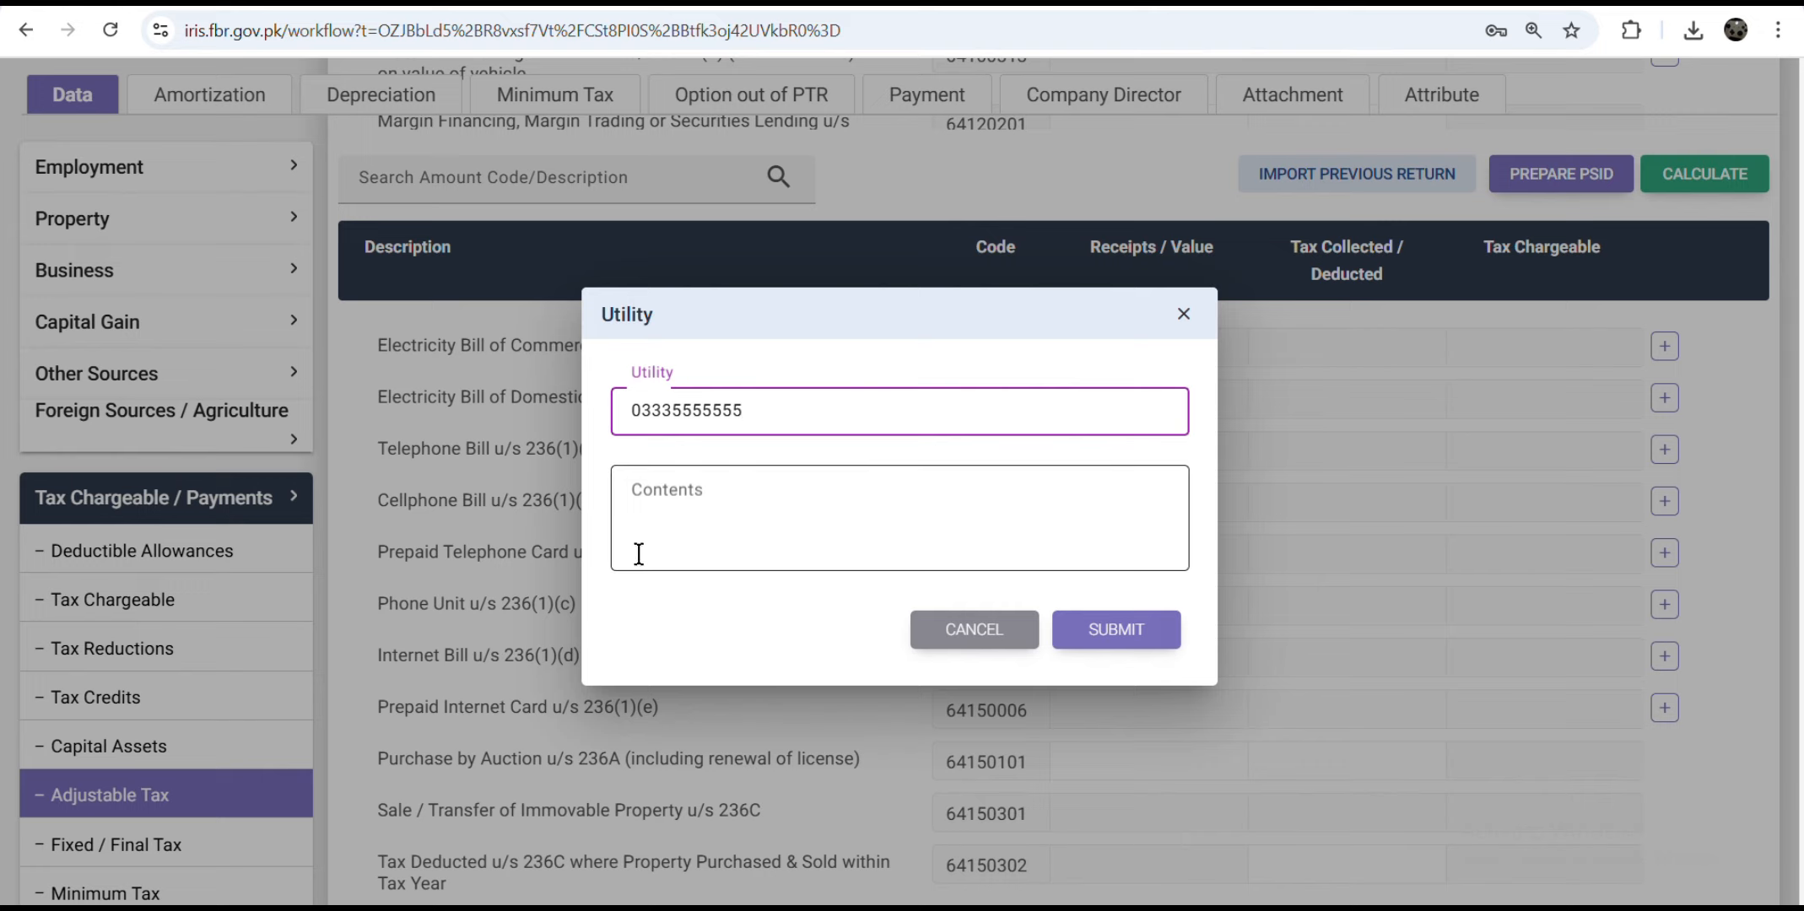
pyautogui.click(687, 503)
pyautogui.write('ufone')
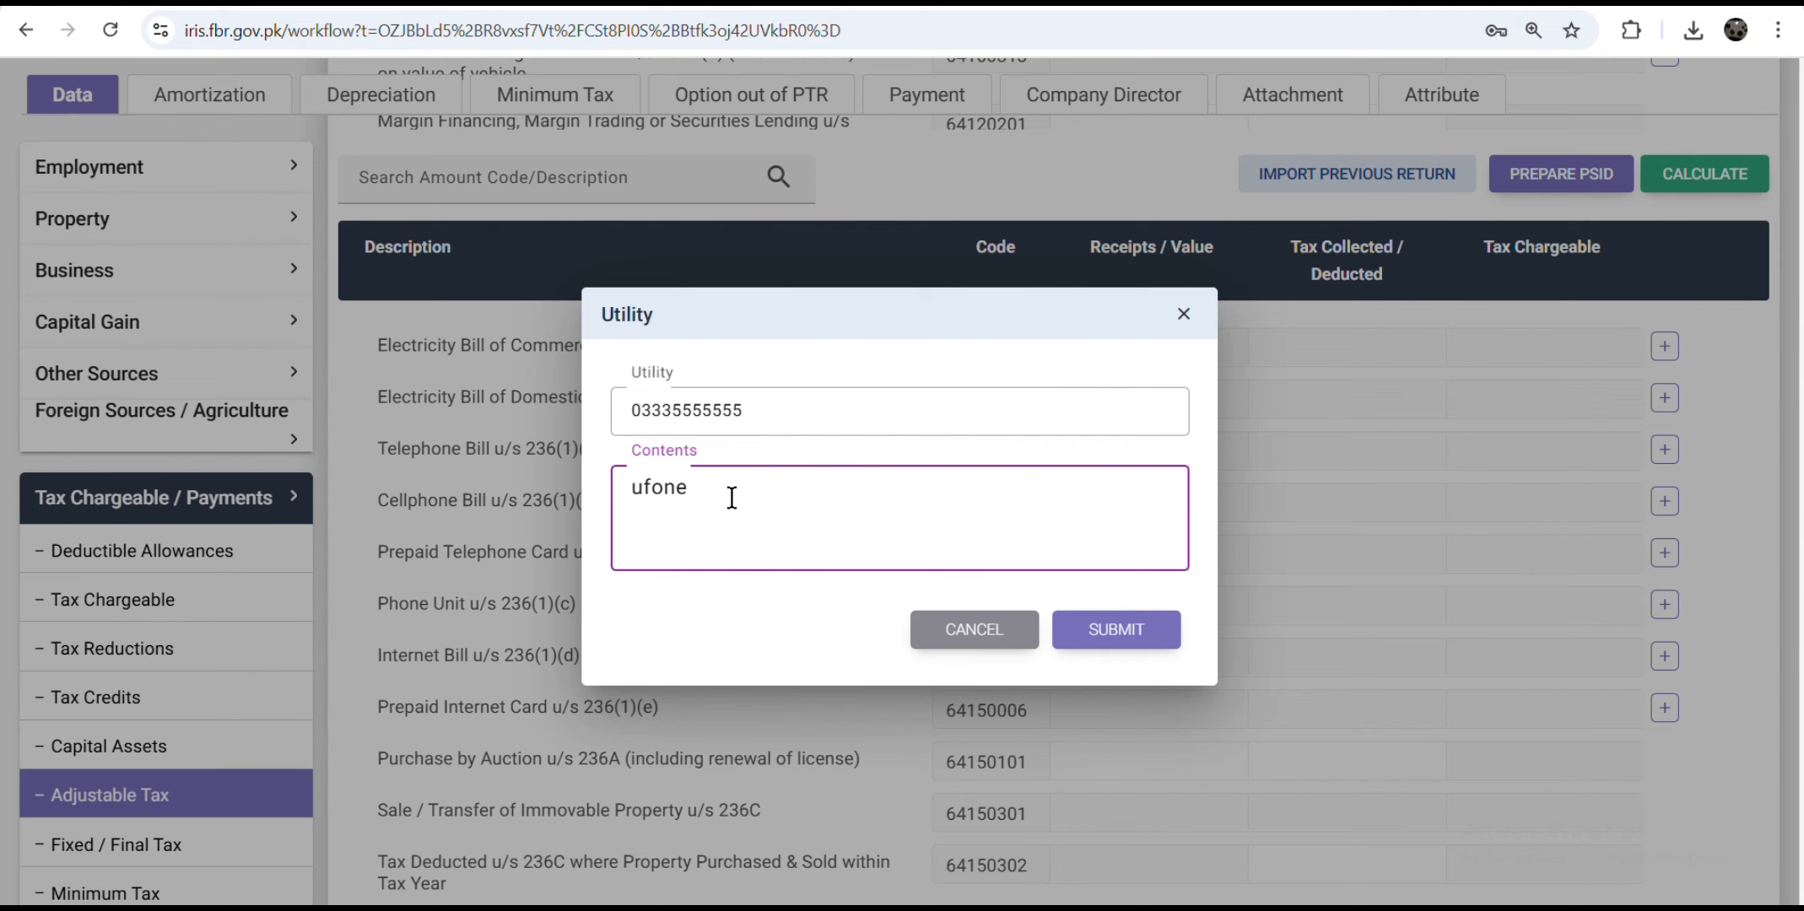
pyautogui.click(1169, 634)
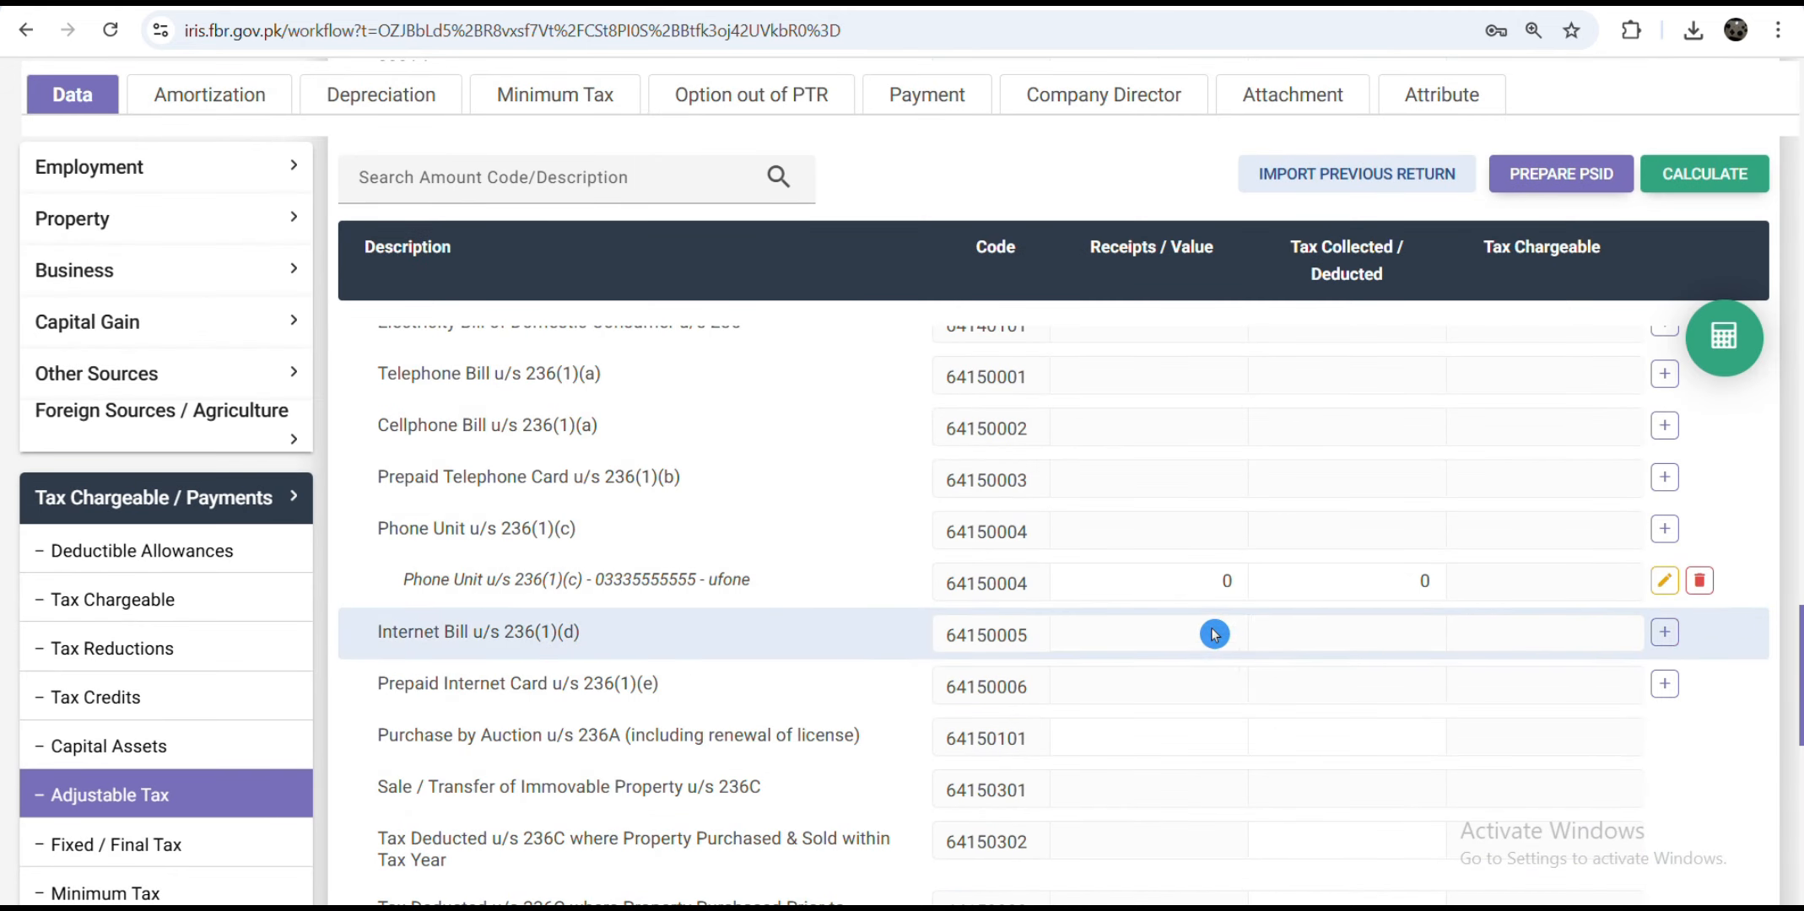
pyautogui.doubleClick(1224, 581)
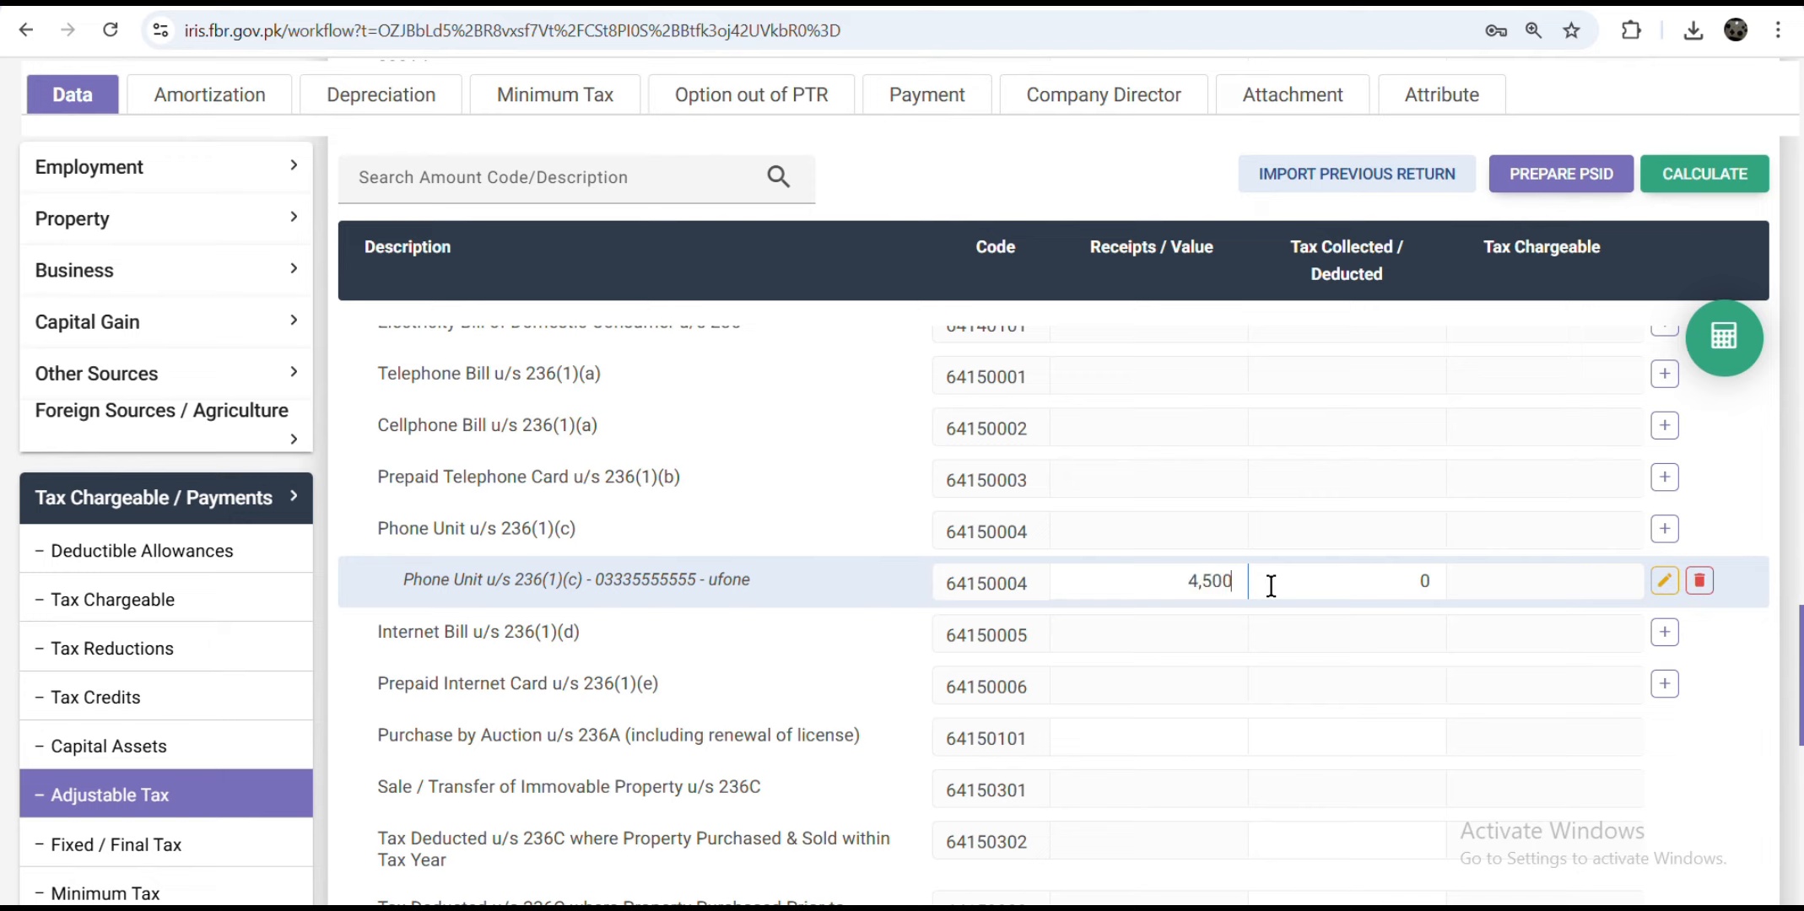
pyautogui.doubleClick(1424, 581)
pyautogui.write('300')
pyautogui.click(1725, 350)
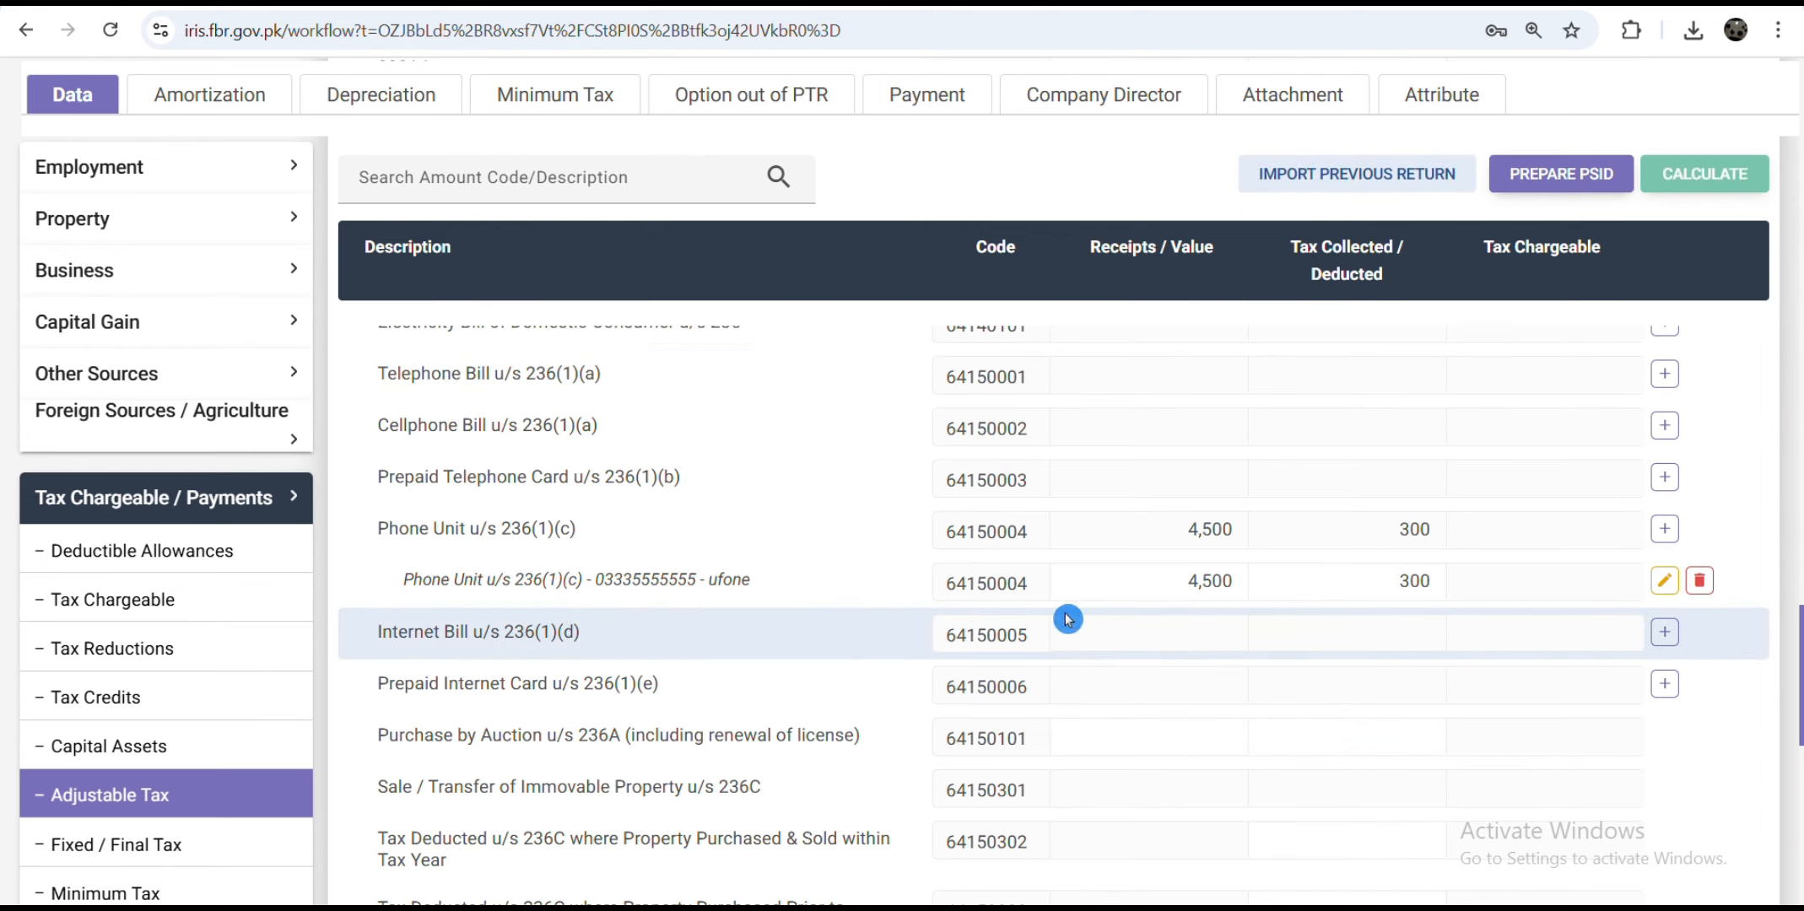
# Step: Add a nayatel Internet Bill 236(1)(d) entry: 32,000 receipts, 1,800 tax, and recalculate
pyautogui.click(1664, 632)
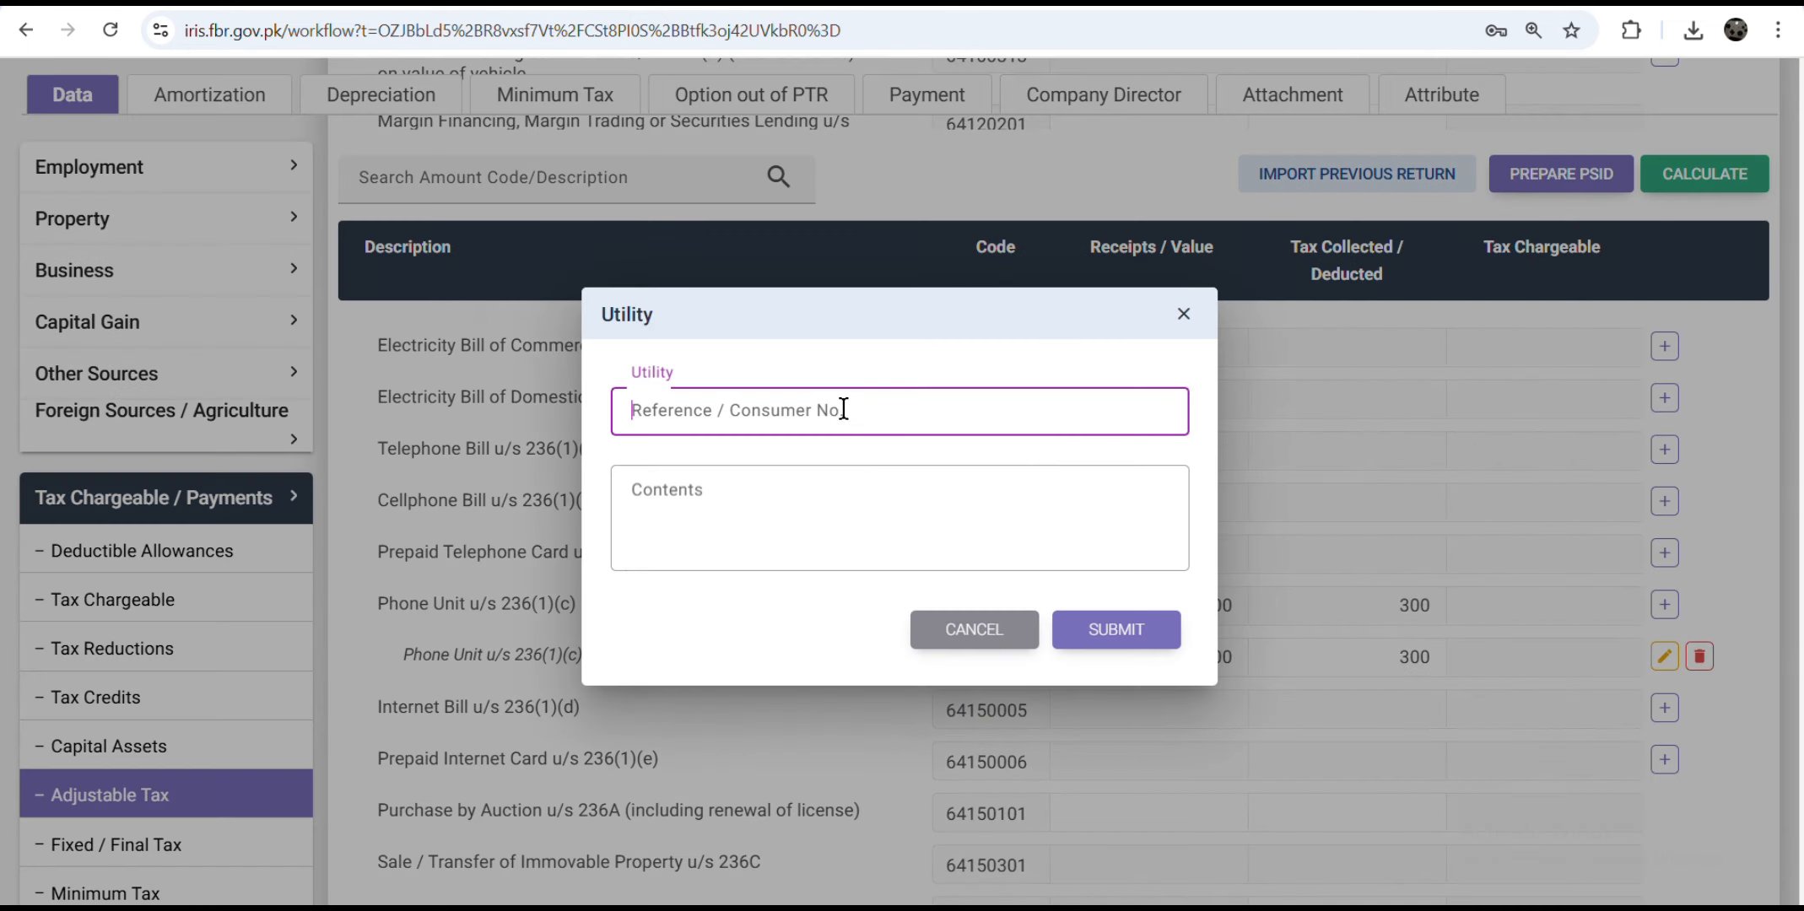
pyautogui.write('na')
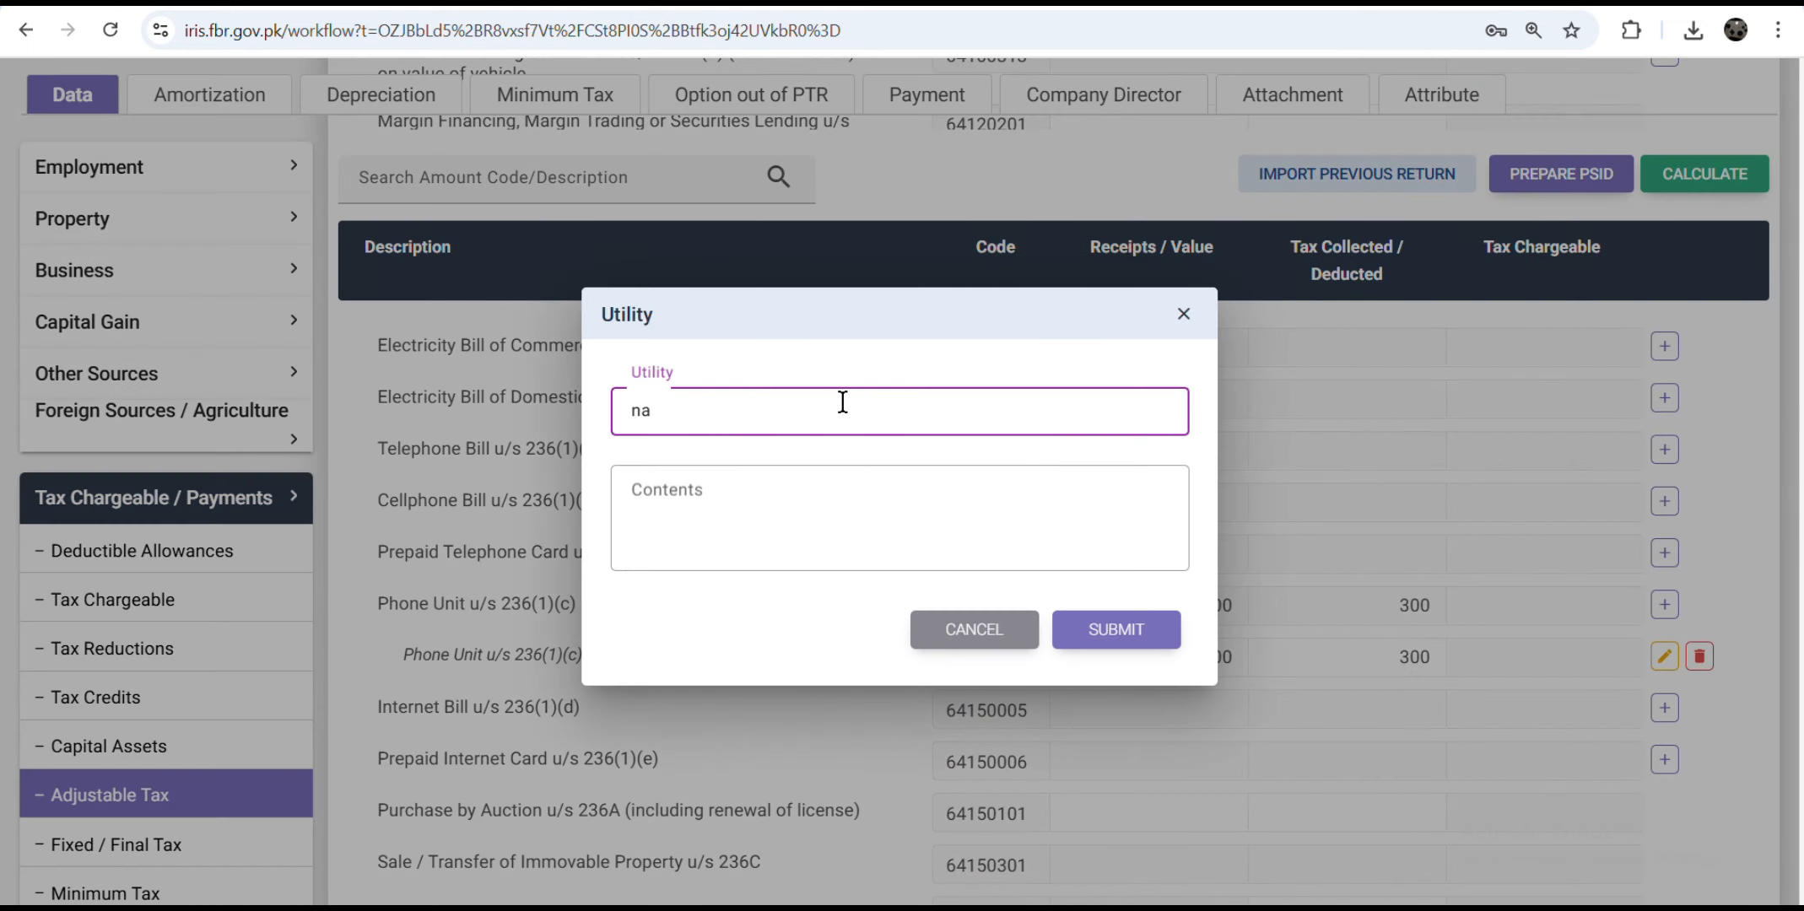
pyautogui.write('yatel')
pyautogui.click(780, 508)
pyautogui.write('id 2555')
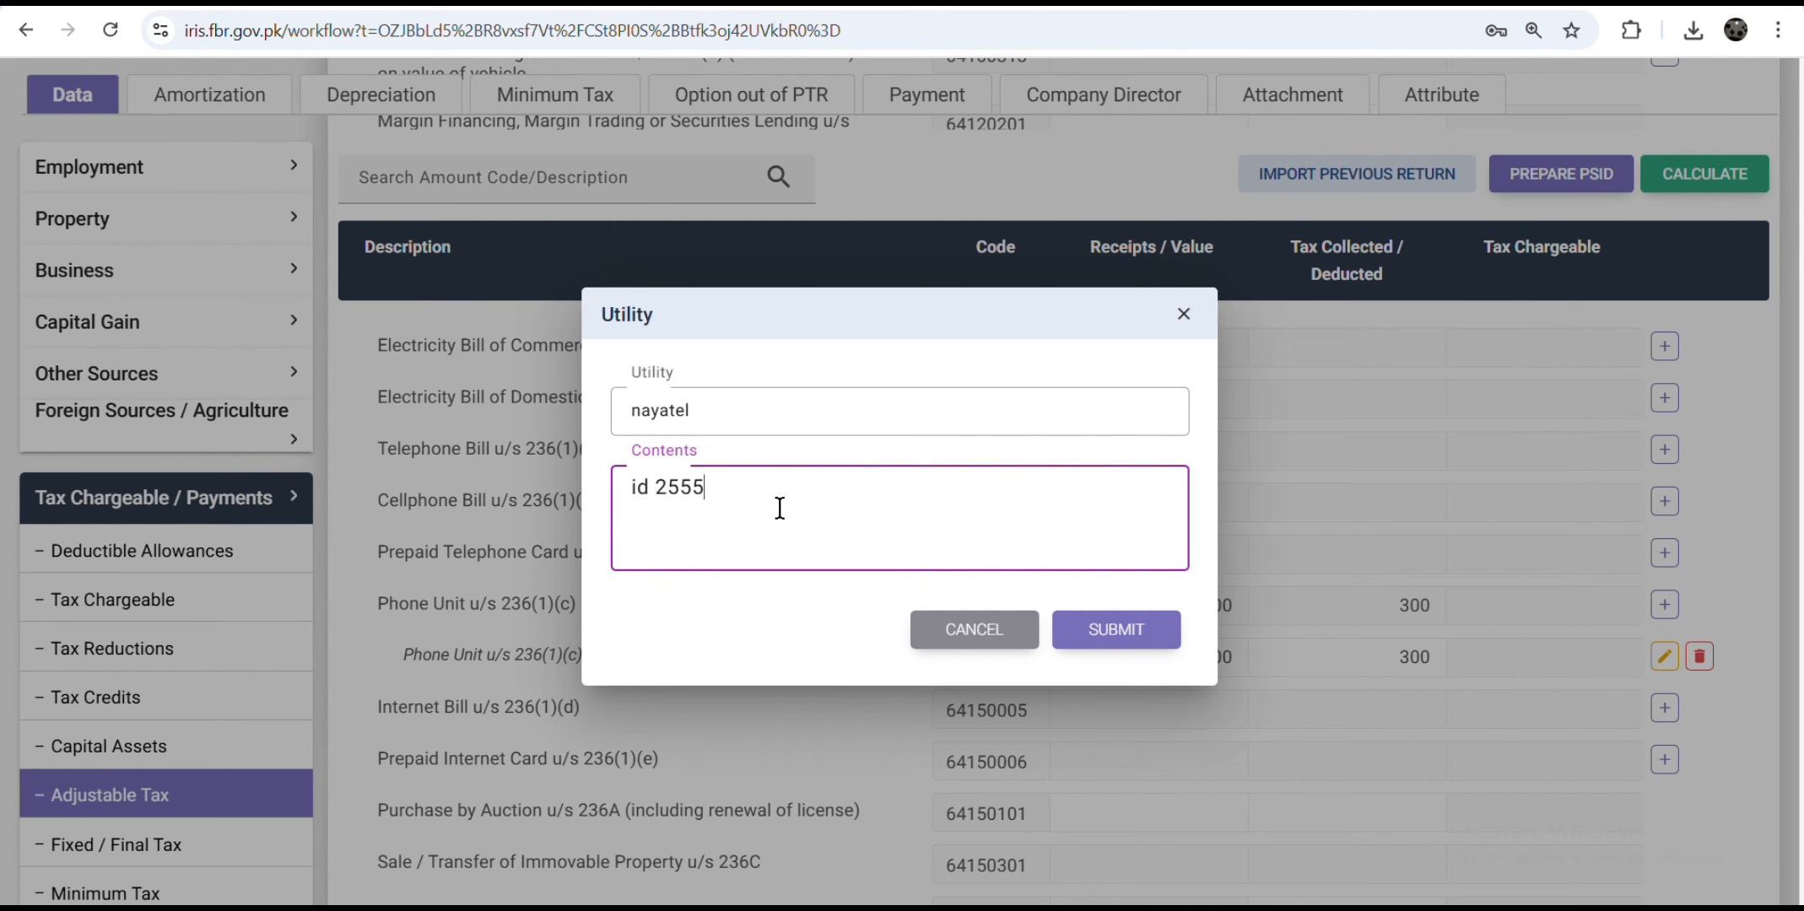
pyautogui.click(1159, 632)
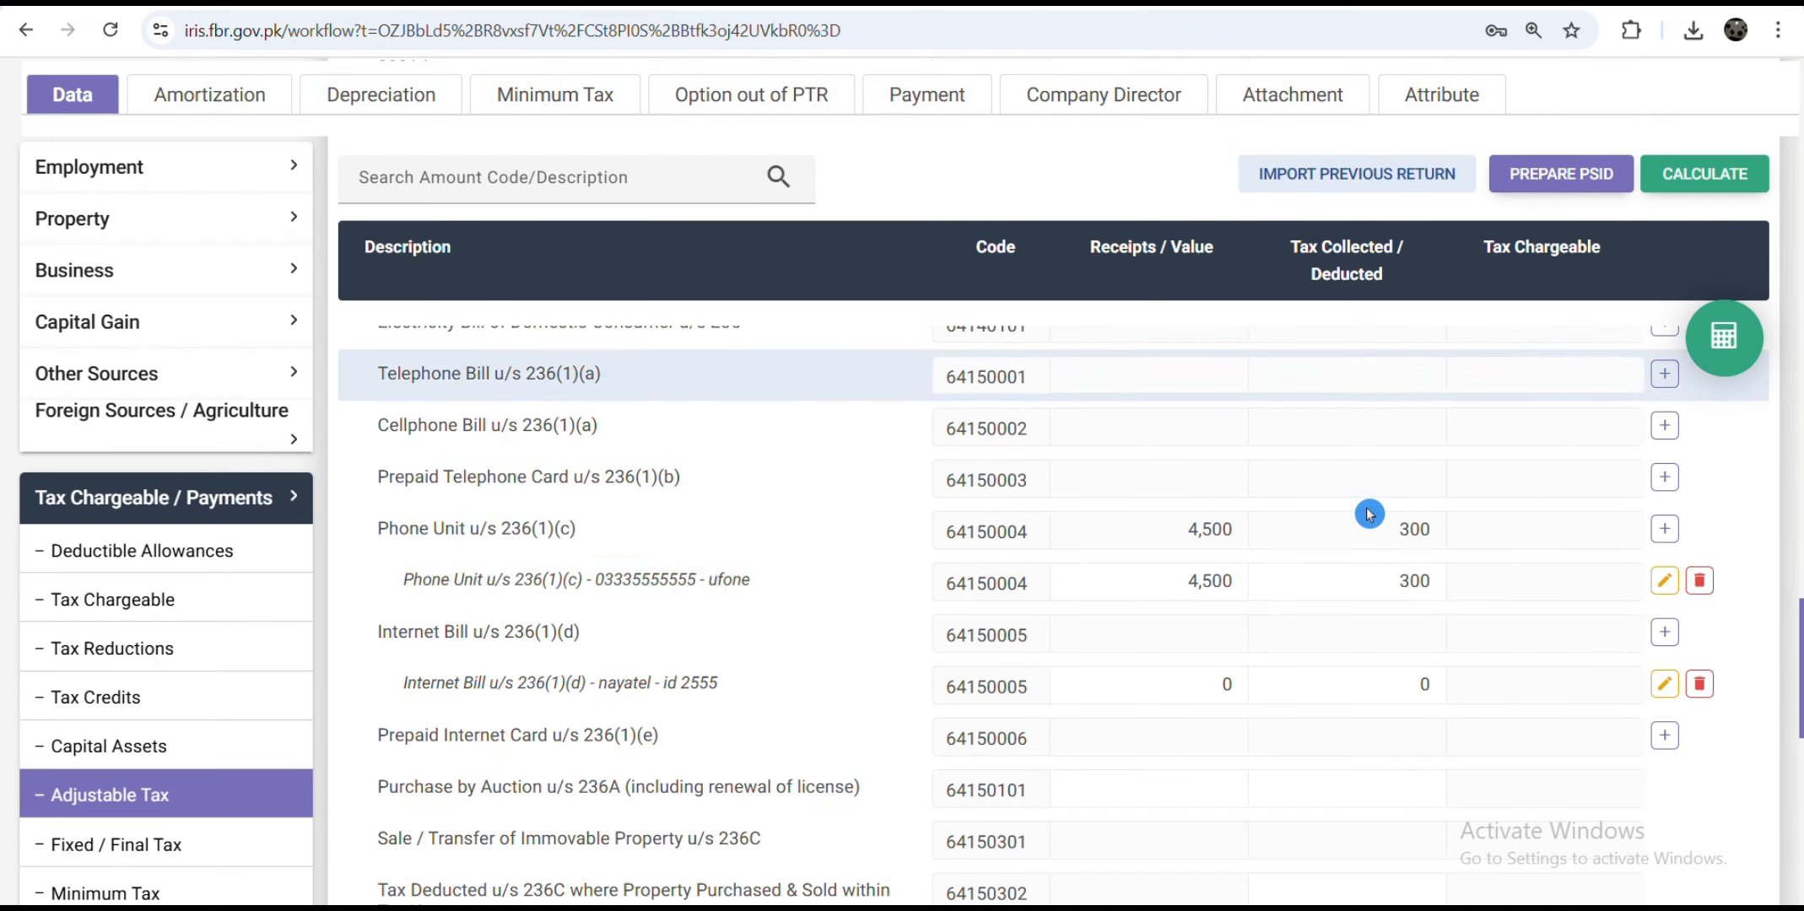
pyautogui.doubleClick(1230, 674)
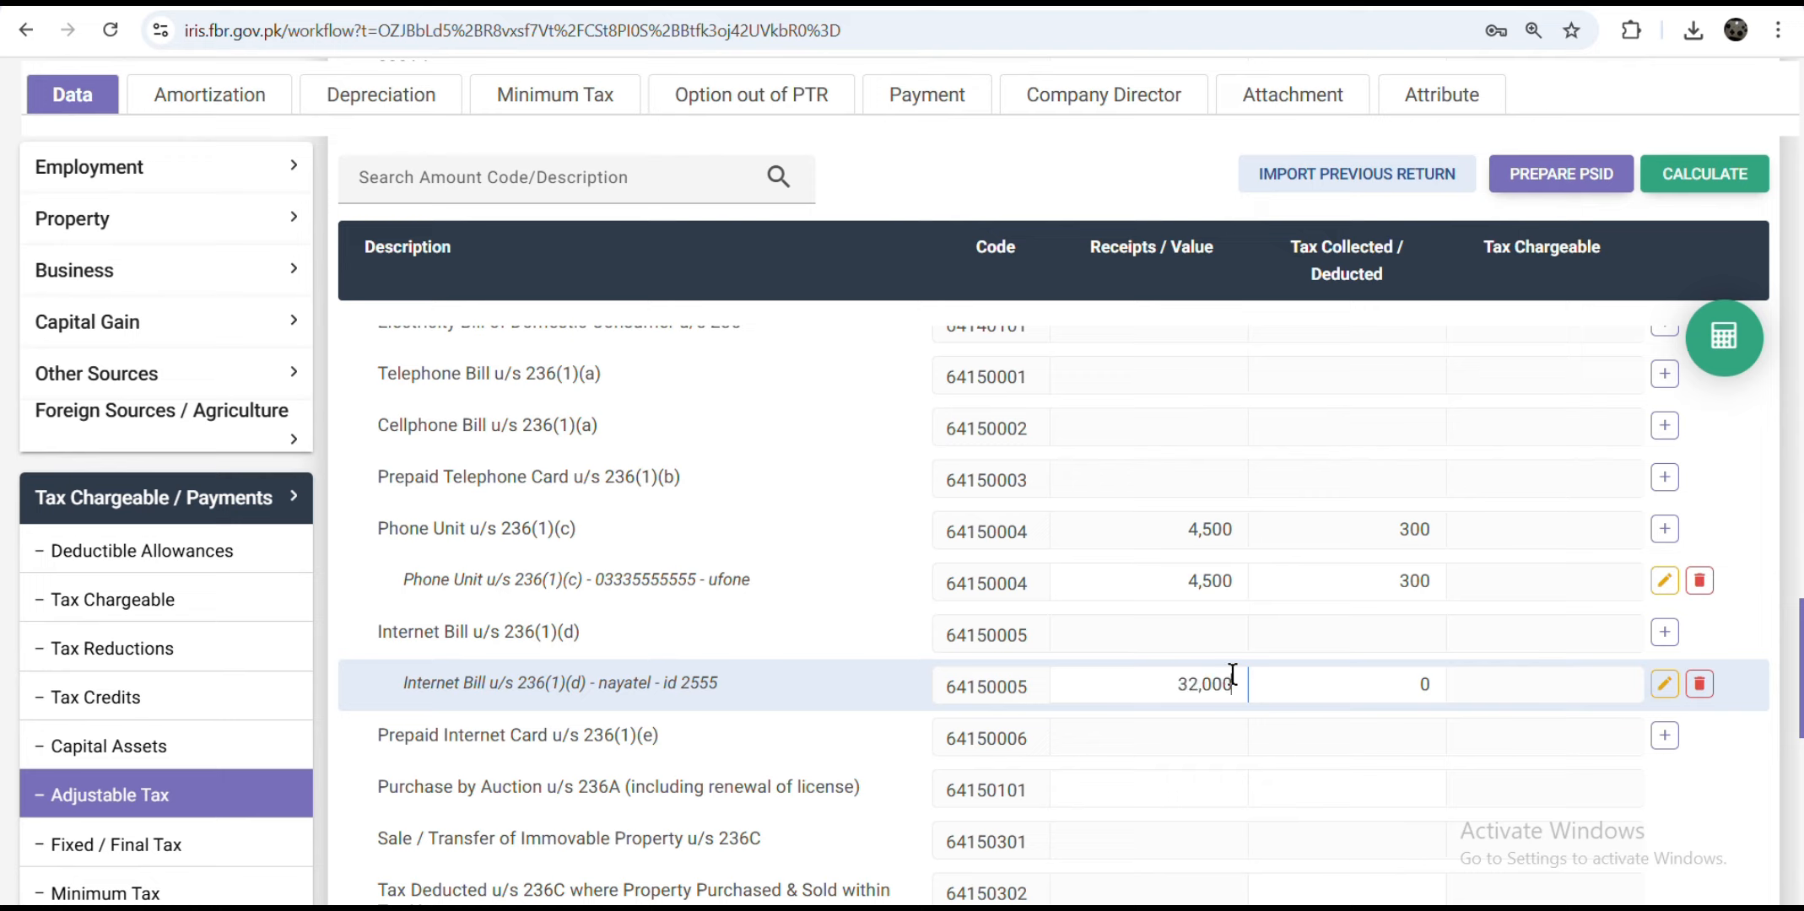
pyautogui.doubleClick(1426, 684)
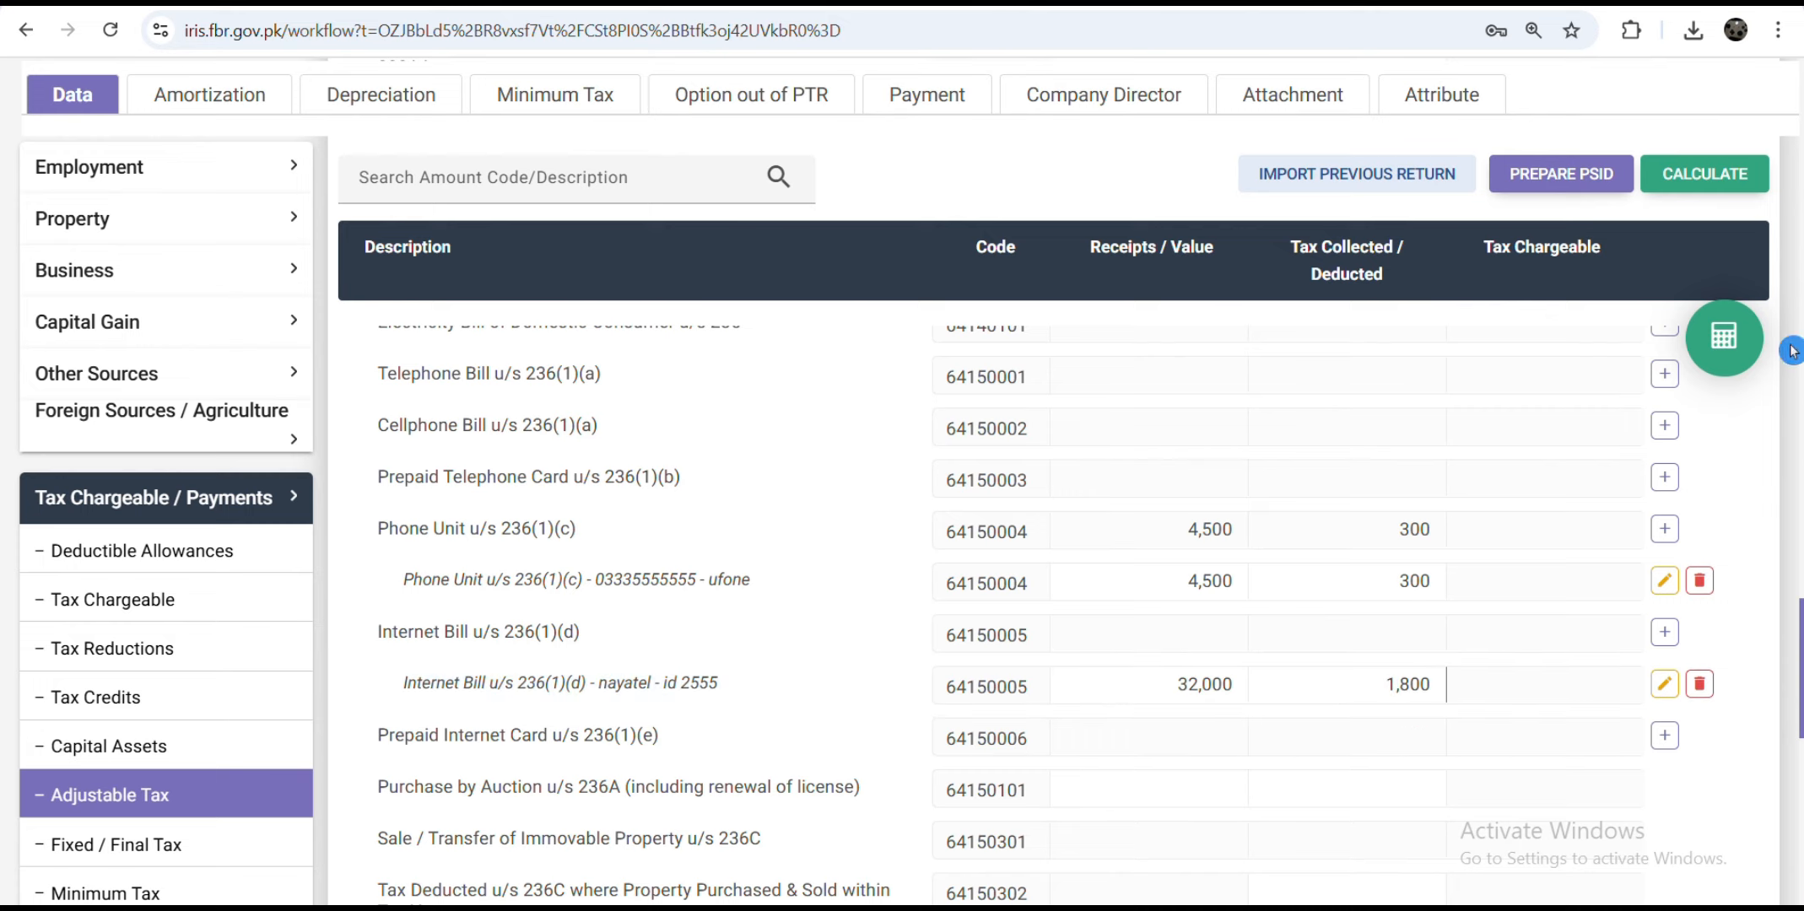
pyautogui.click(1724, 337)
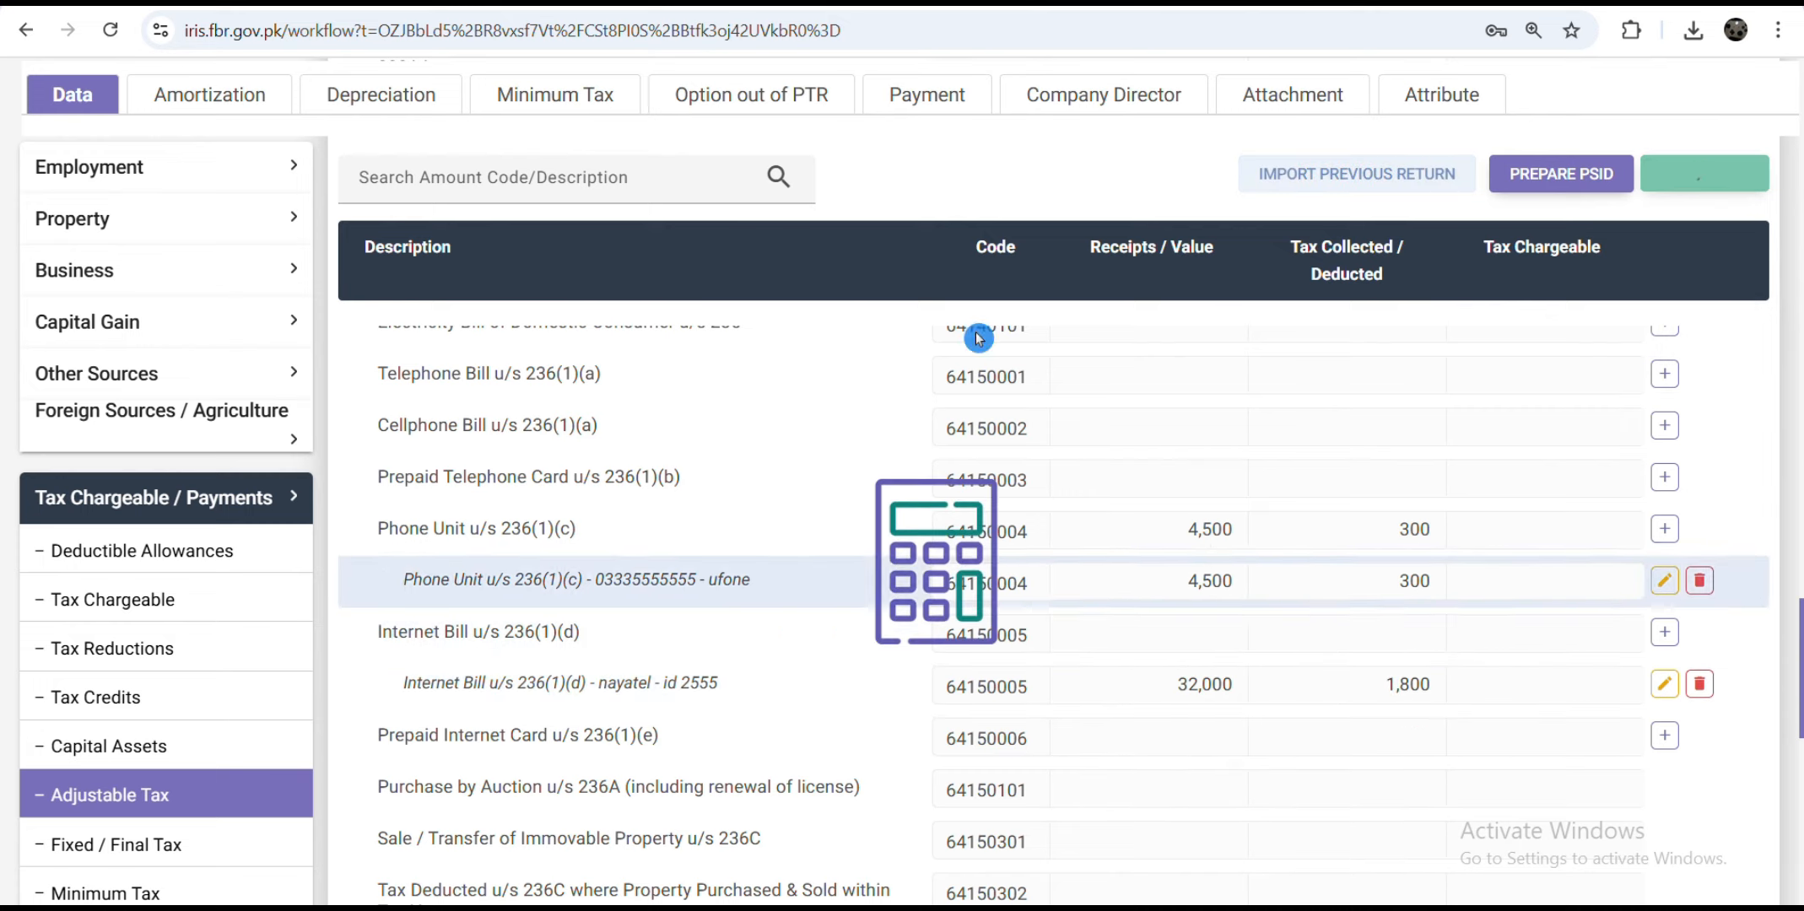
pyautogui.scroll(-10, 241, 616)
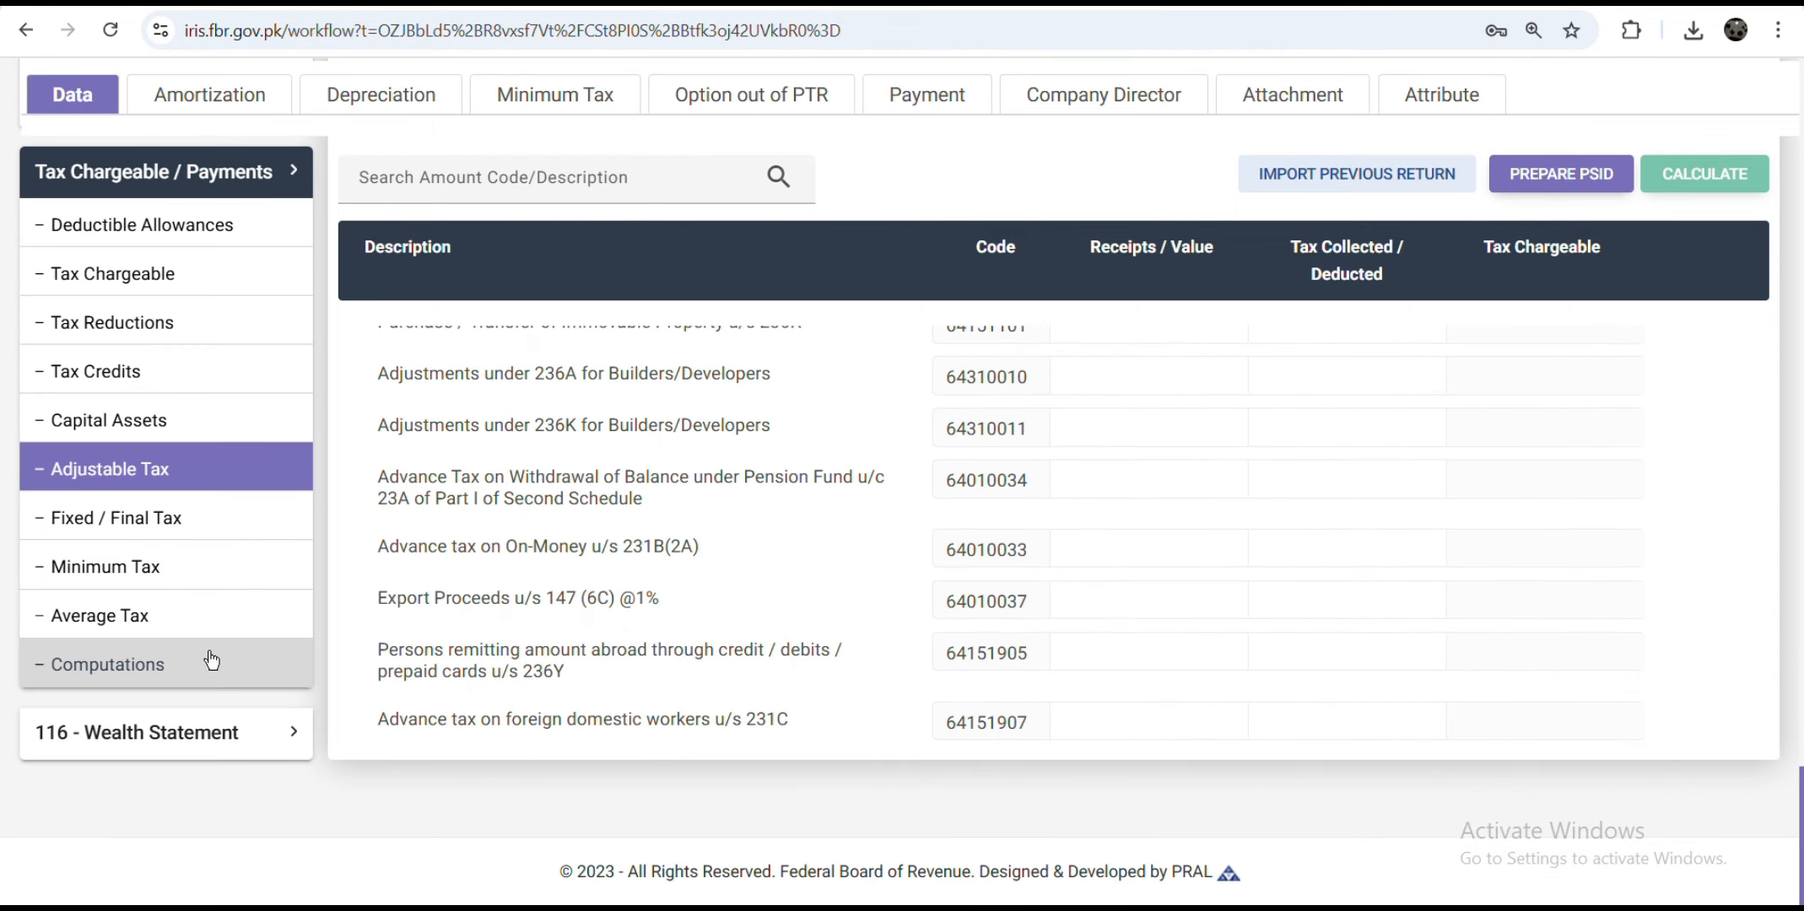
# Step: Review the computations: 12,100 withholding tax and 7,900 admitted income tax
pyautogui.click(189, 665)
pyautogui.scroll(10, 1010, 628)
pyautogui.scroll(-15, 1010, 628)
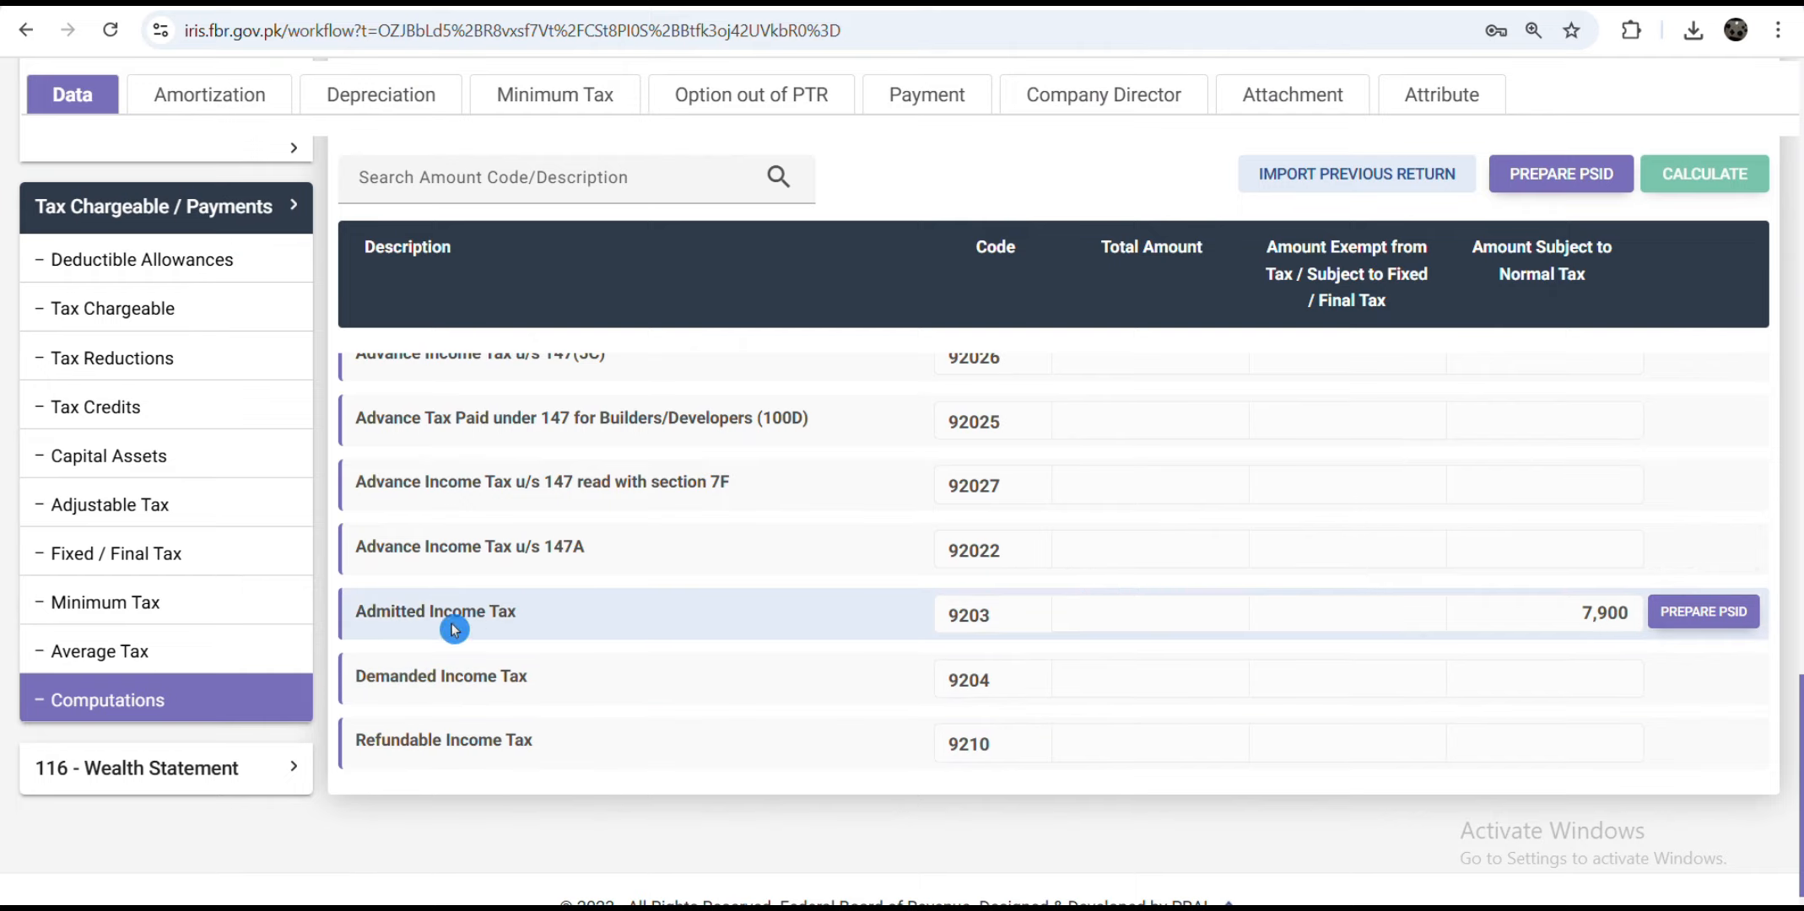
pyautogui.scroll(3, 1434, 763)
pyautogui.scroll(-3, 1510, 734)
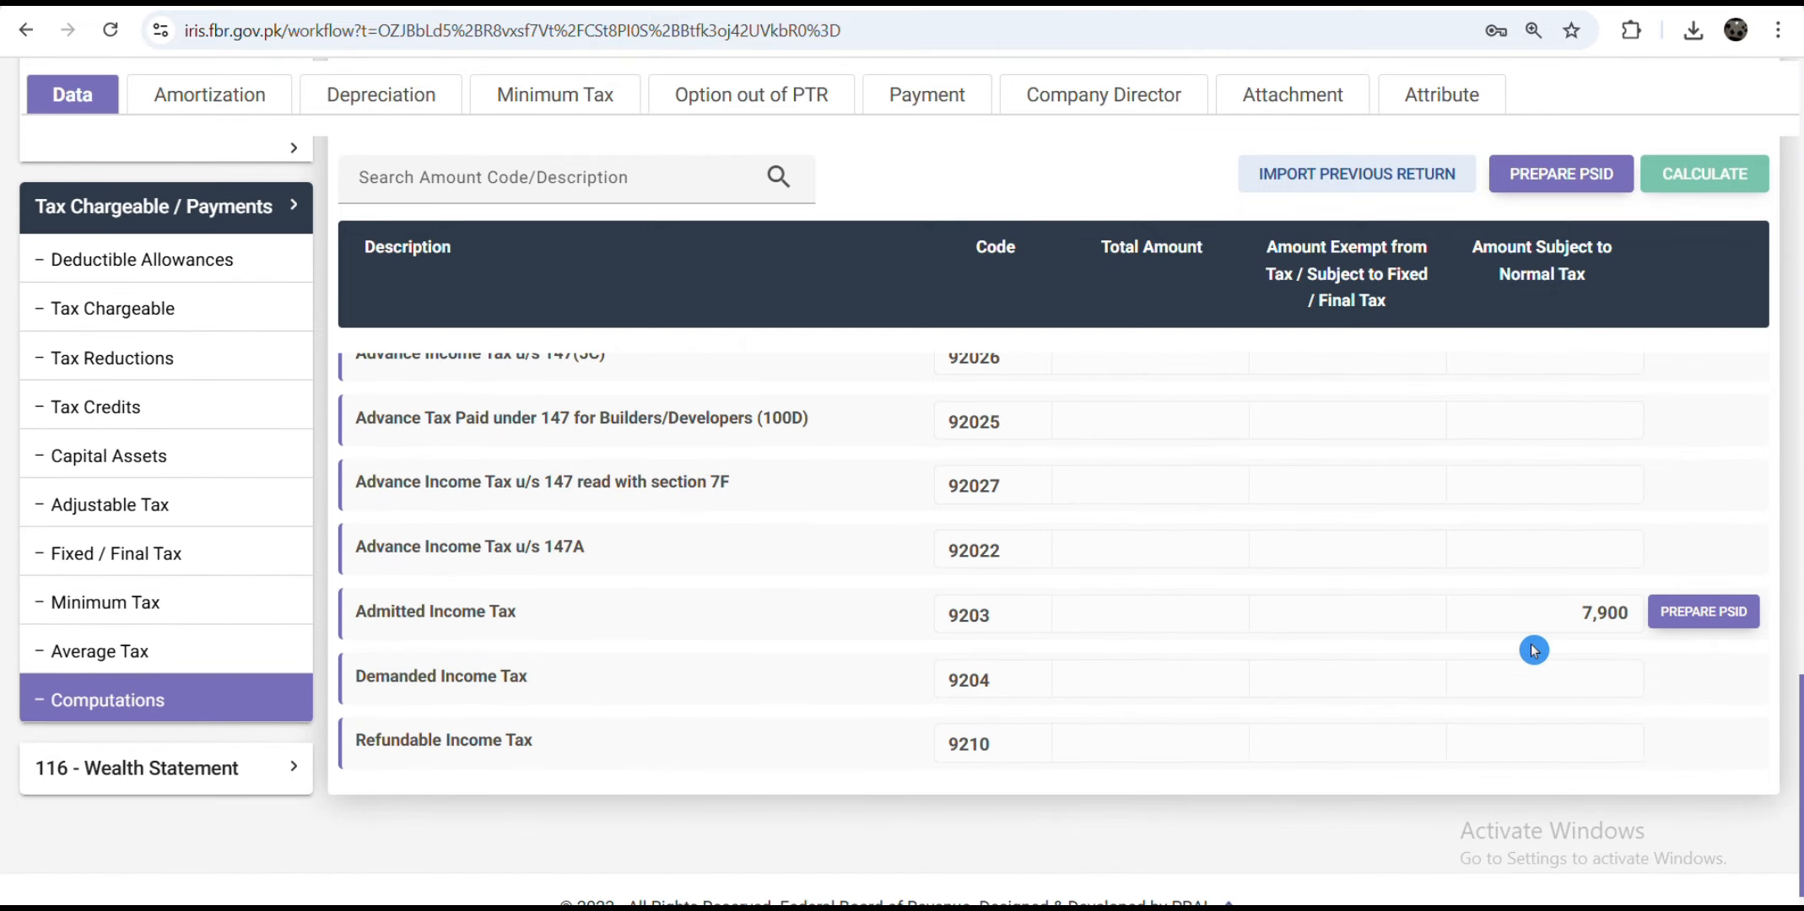
pyautogui.scroll(1, 1443, 560)
pyautogui.scroll(5, 1438, 556)
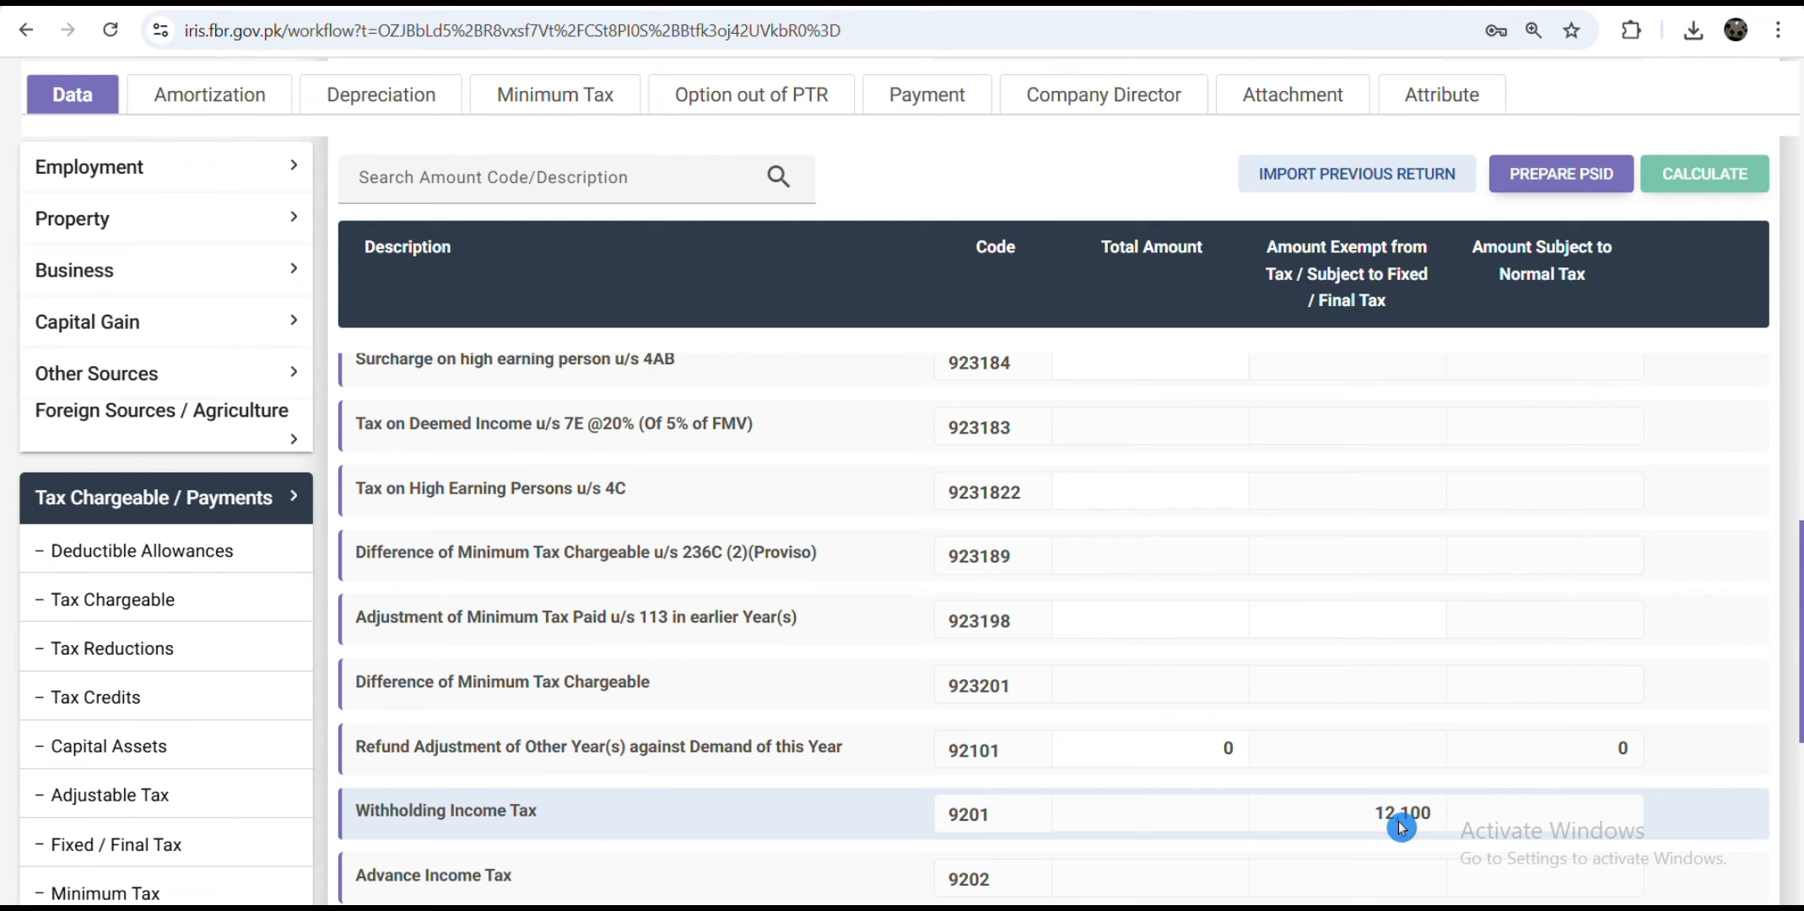
pyautogui.scroll(3, 1439, 700)
pyautogui.scroll(-4, 1442, 704)
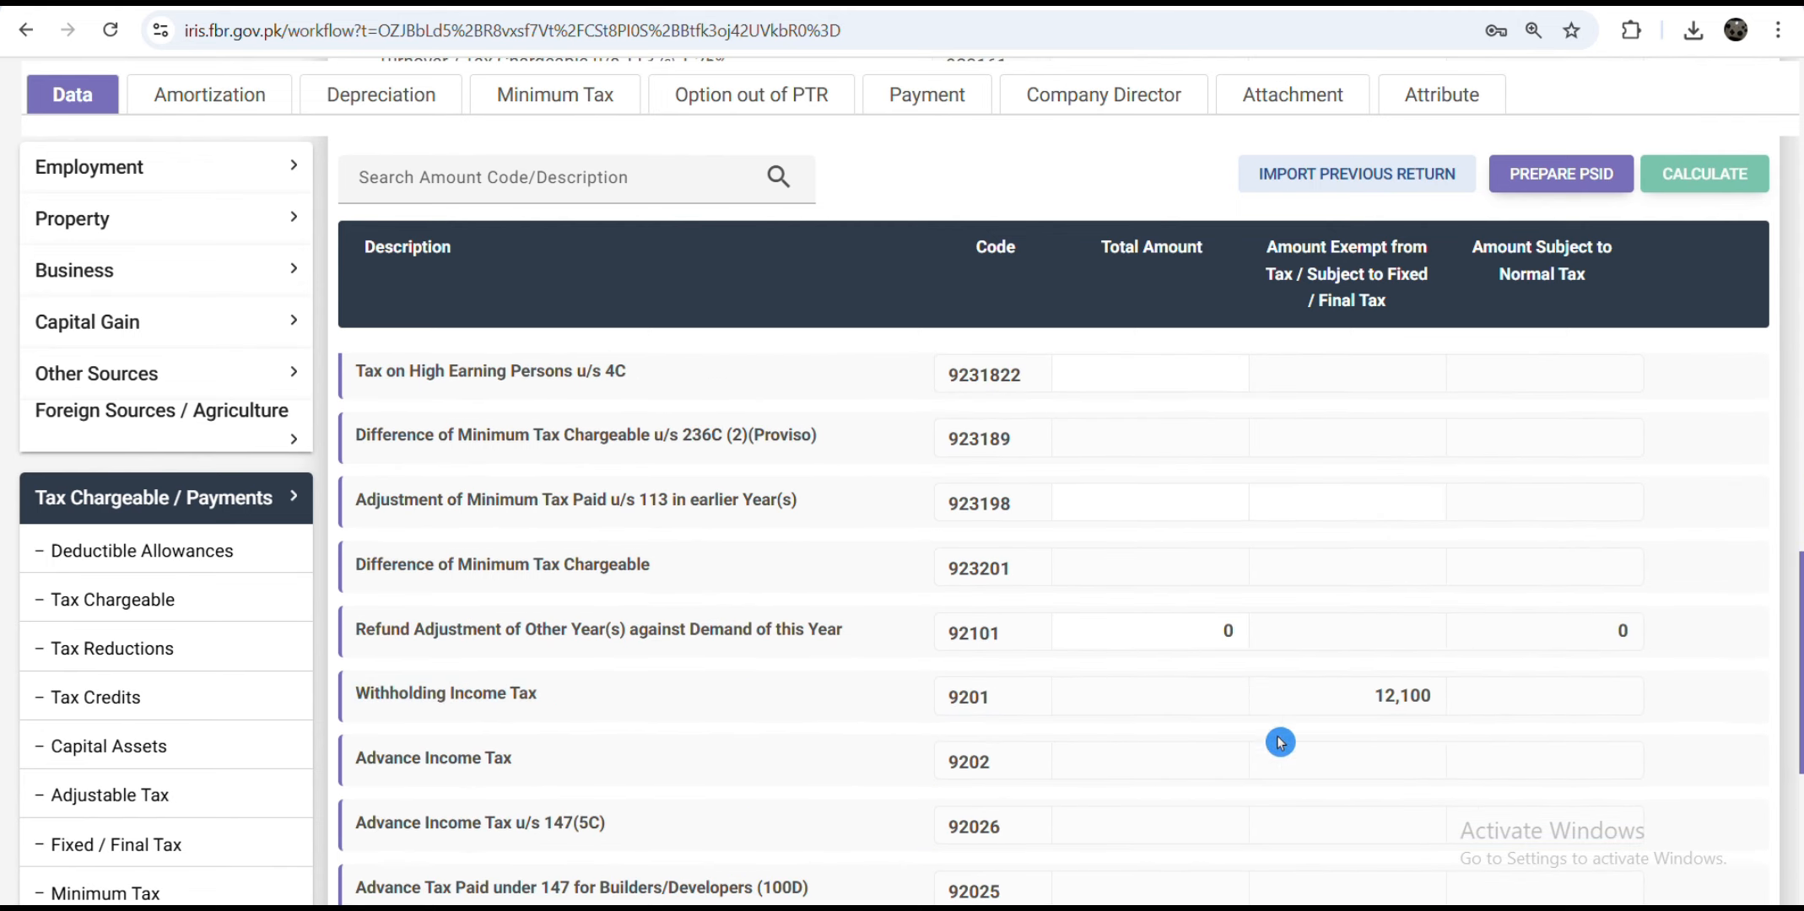
pyautogui.scroll(-4, 1390, 713)
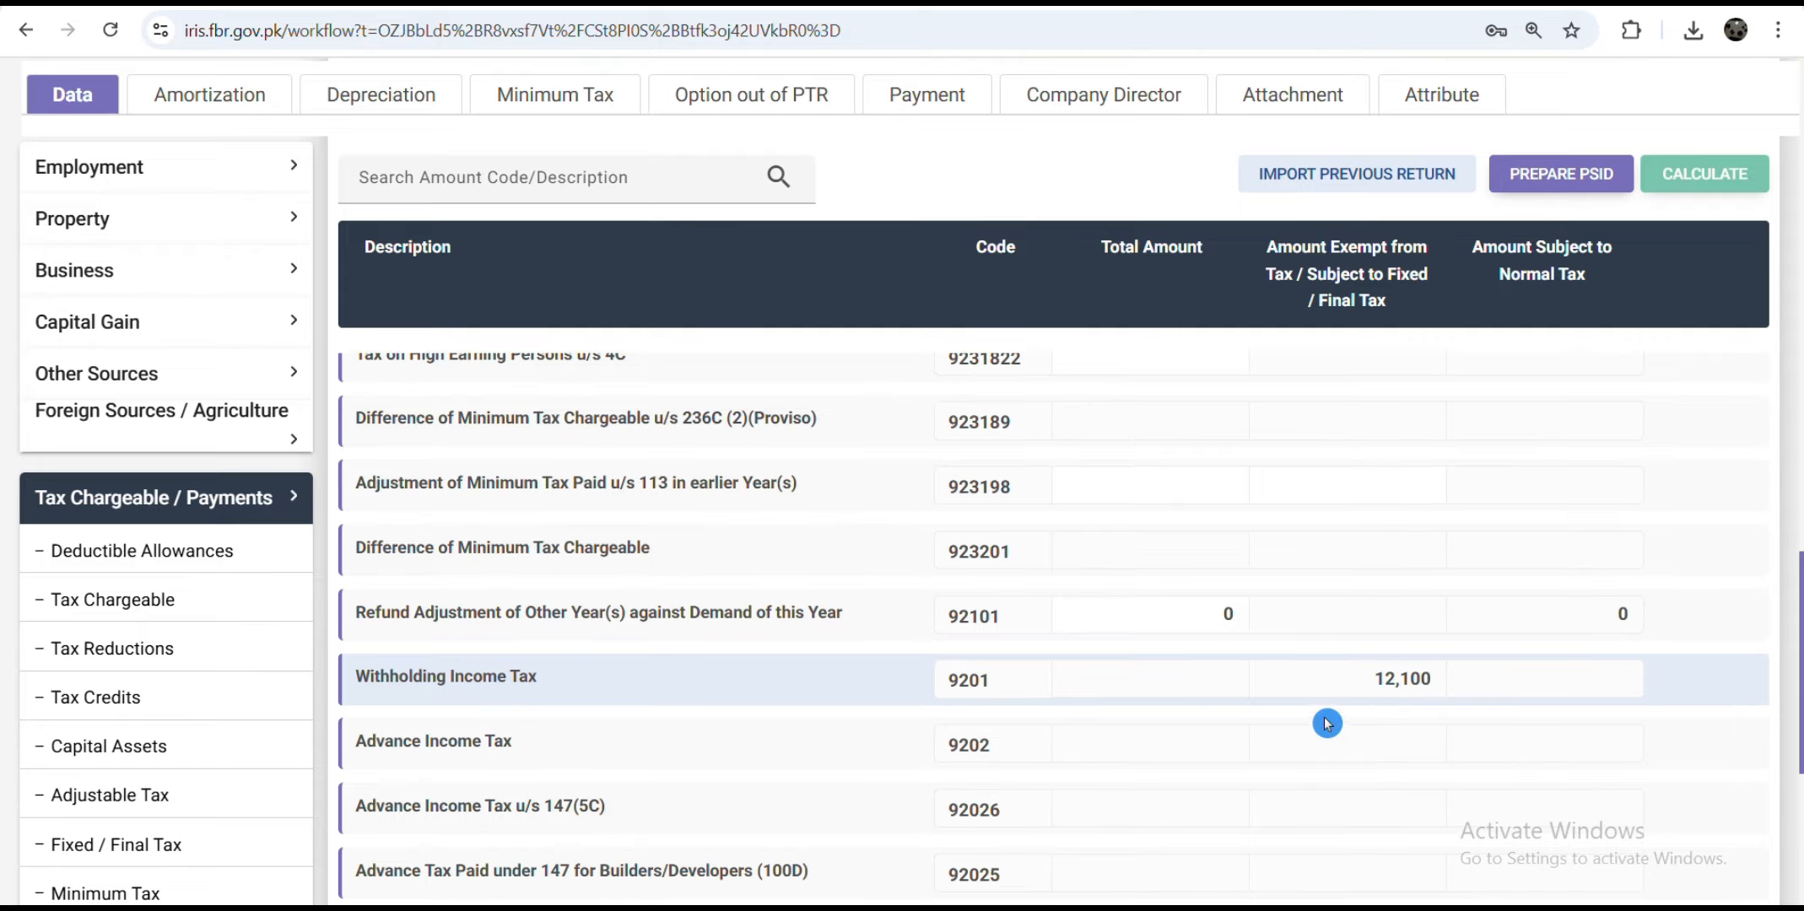
pyautogui.scroll(3, 1330, 584)
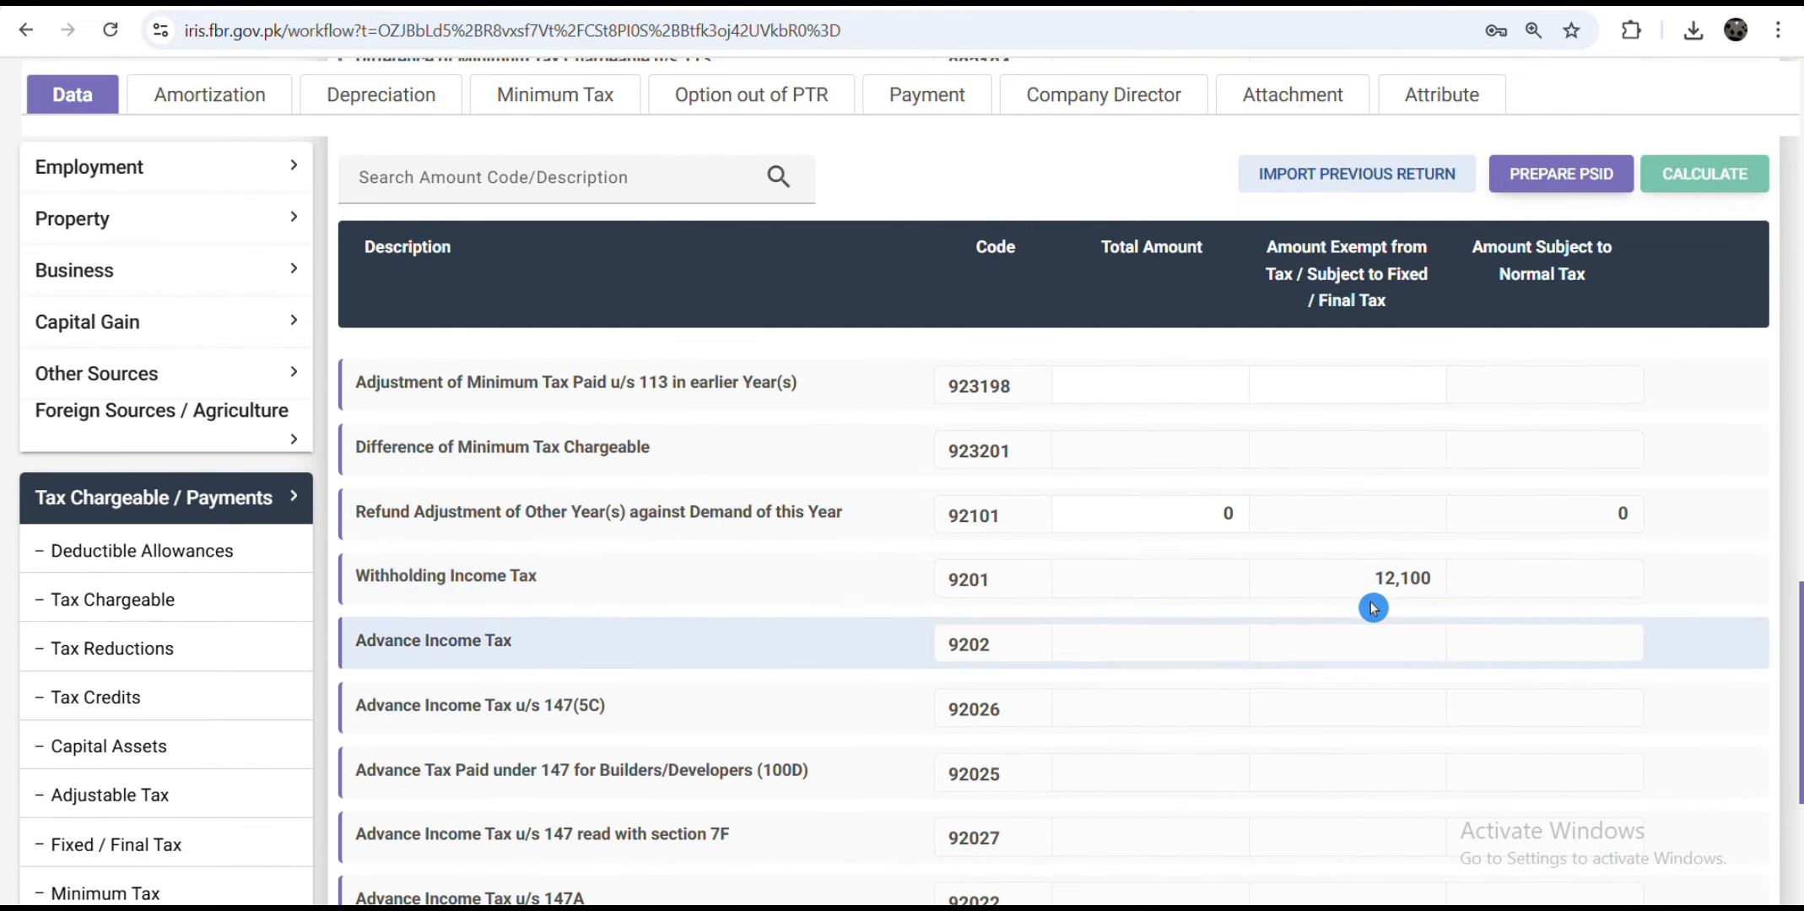
pyautogui.scroll(-4, 1507, 772)
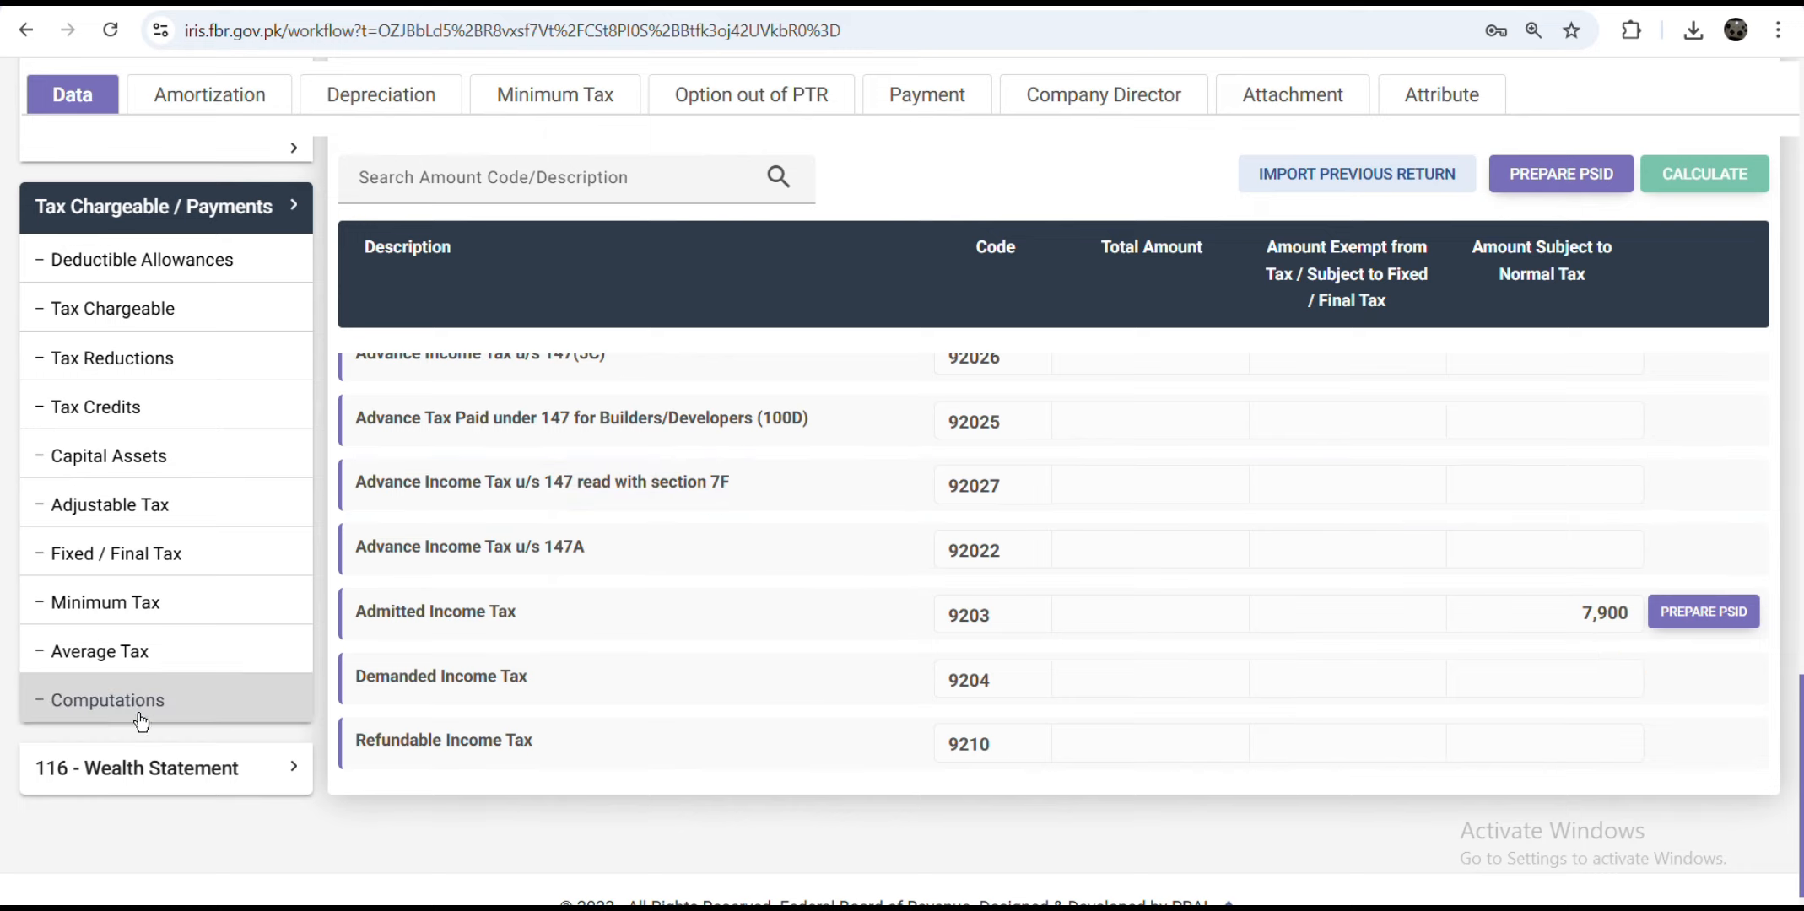
# Step: Open the 116 - Wealth Statement's Personal Expenses schedule
pyautogui.click(184, 211)
pyautogui.click(187, 549)
pyautogui.click(209, 604)
# Step: Enter 450,000 for Other Personal / Household Expenses (7087) and recalculate
pyautogui.scroll(-8, 1443, 580)
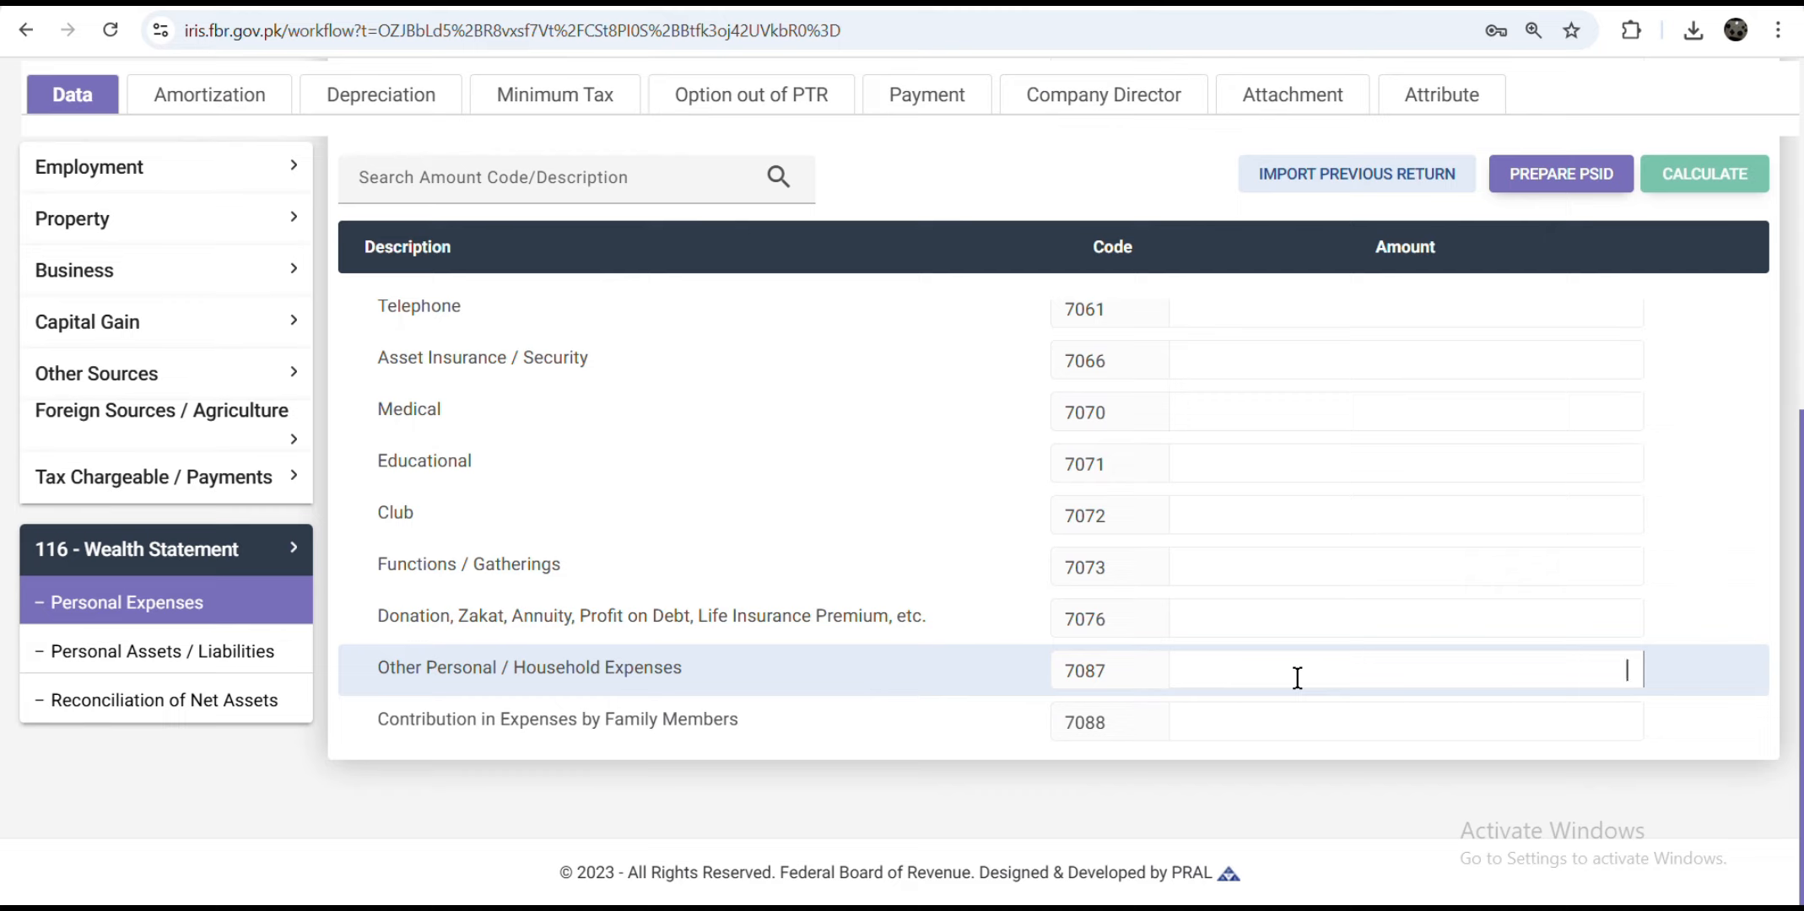
pyautogui.write('450,000')
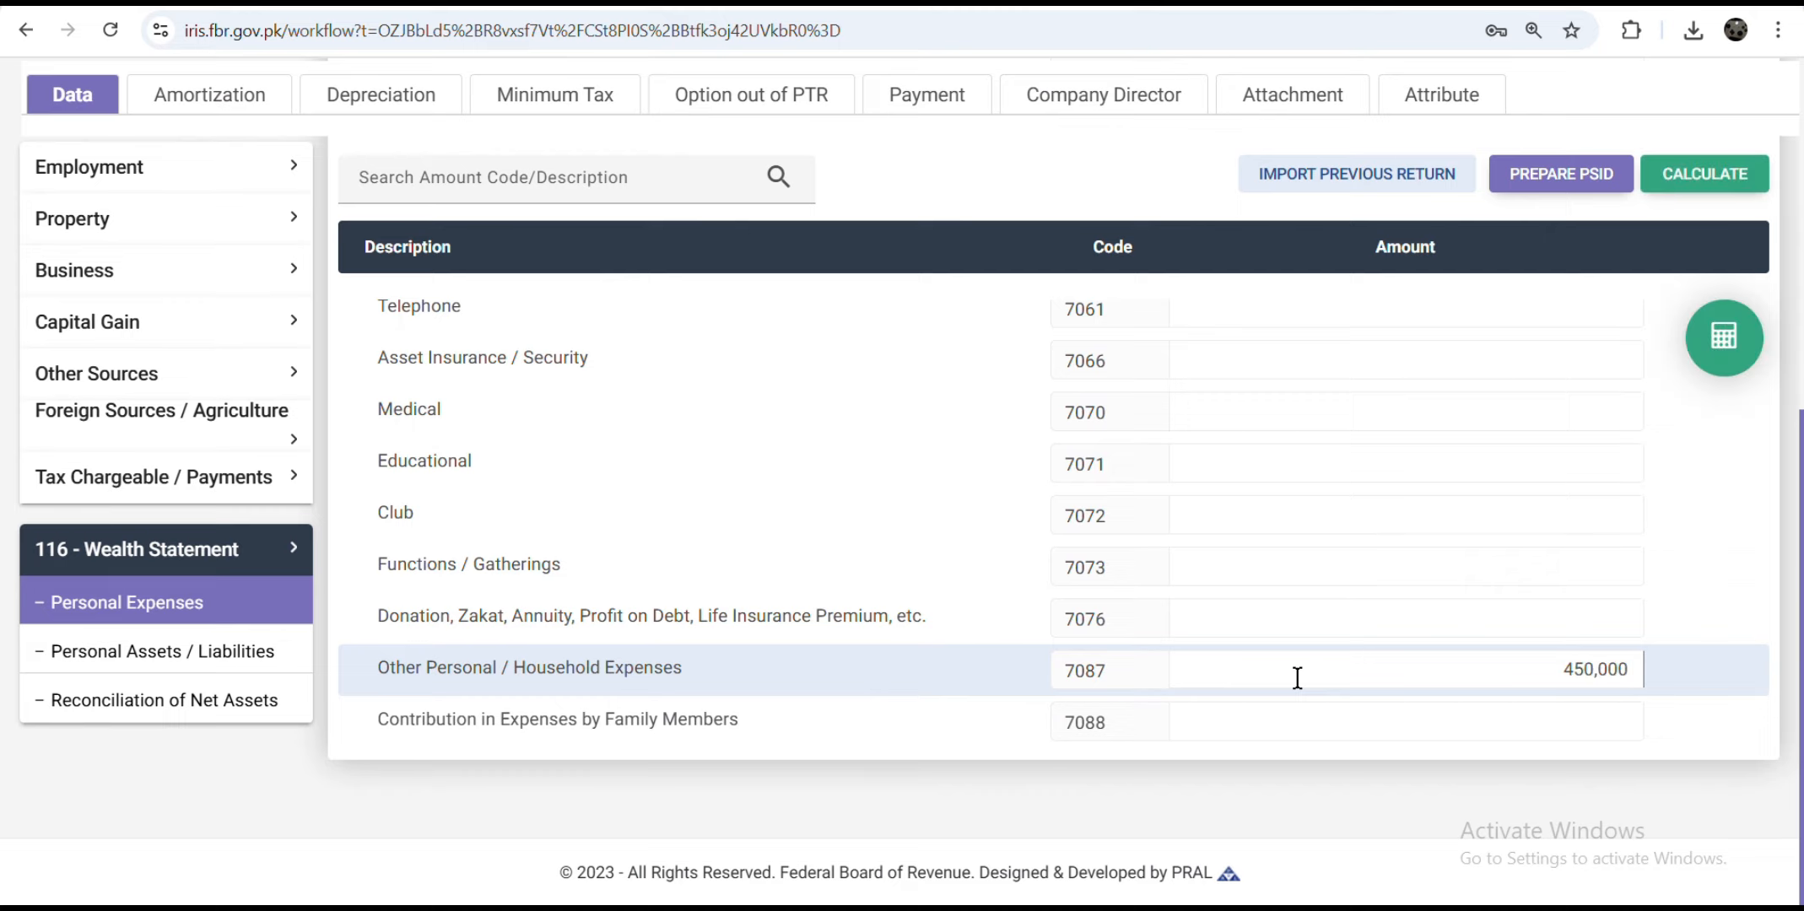
pyautogui.click(1724, 337)
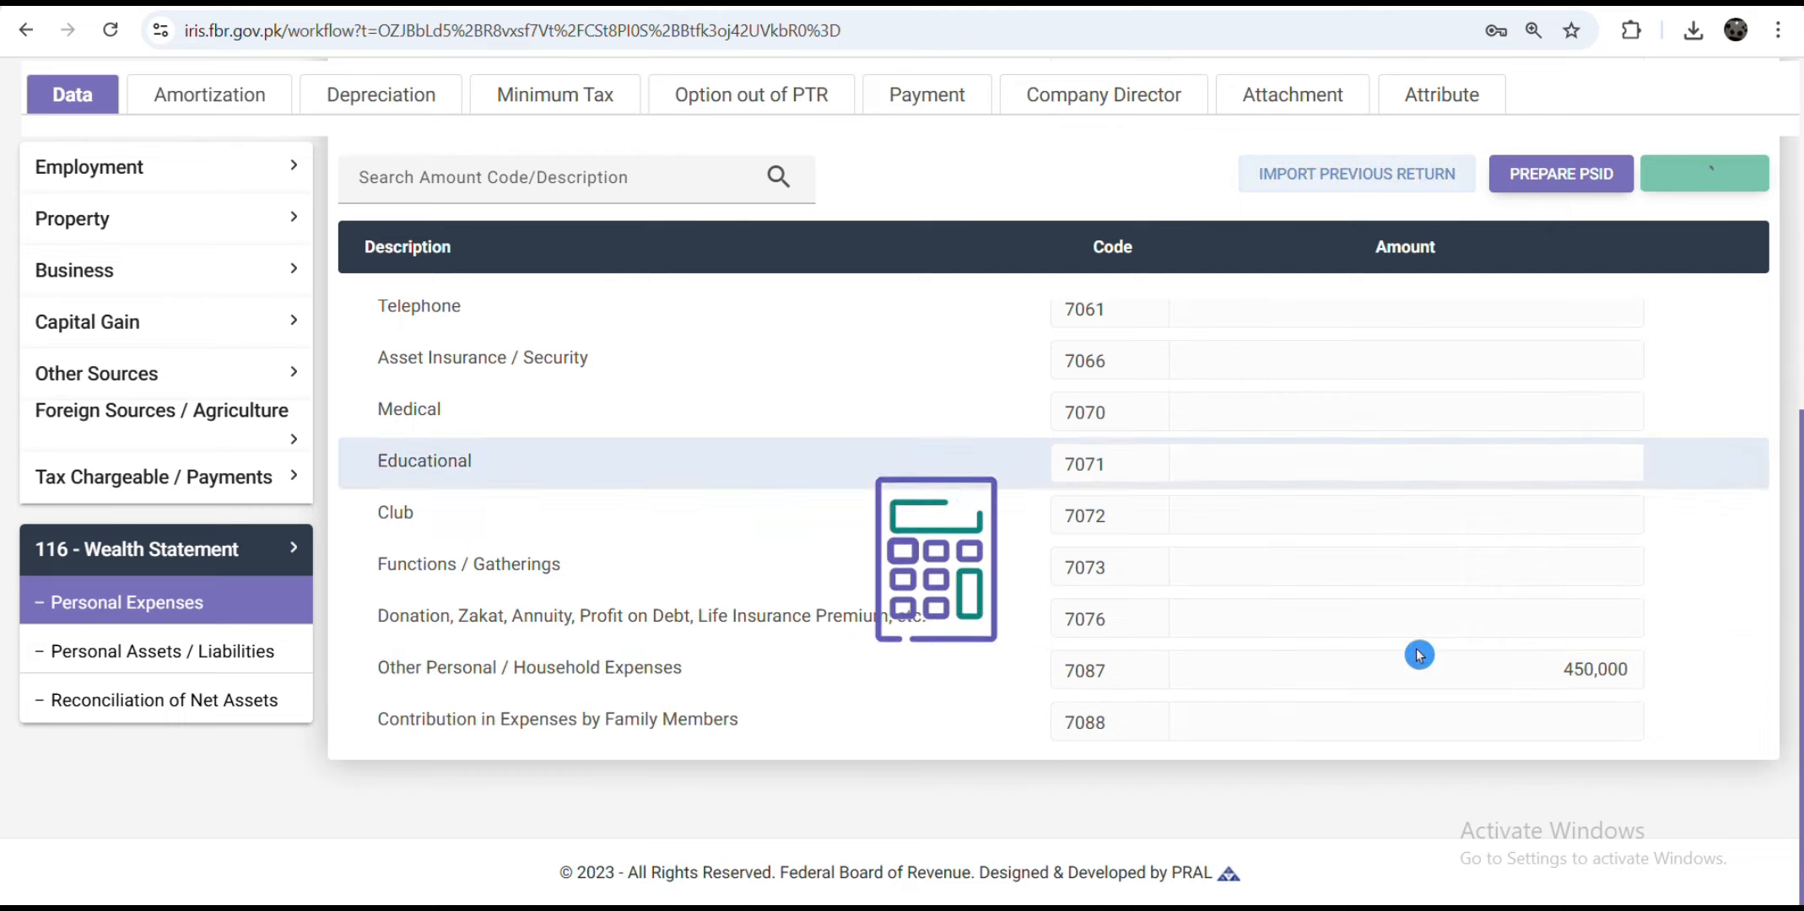
# Step: Open the wealth statement's Personal Assets / Liabilities schedule
pyautogui.click(169, 654)
pyautogui.scroll(5, 1067, 568)
pyautogui.scroll(-2, 906, 617)
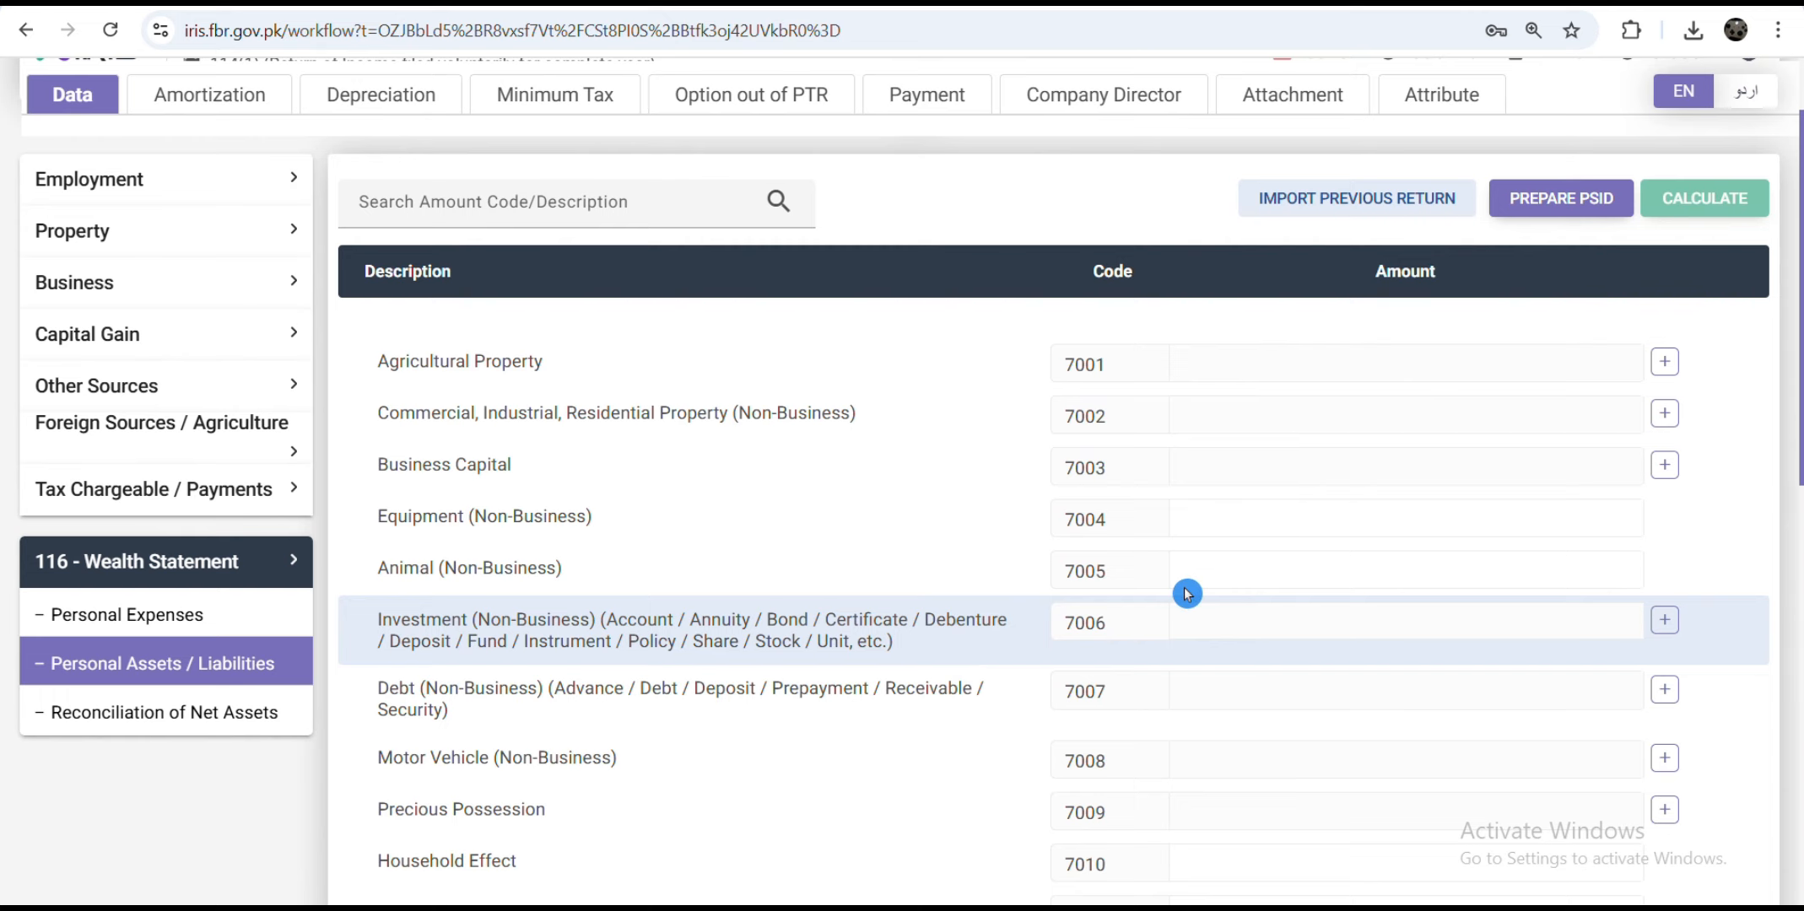
# Step: Add a residential 8 marla property under 7002 worth 500,000 and recalculate totals
pyautogui.click(1664, 413)
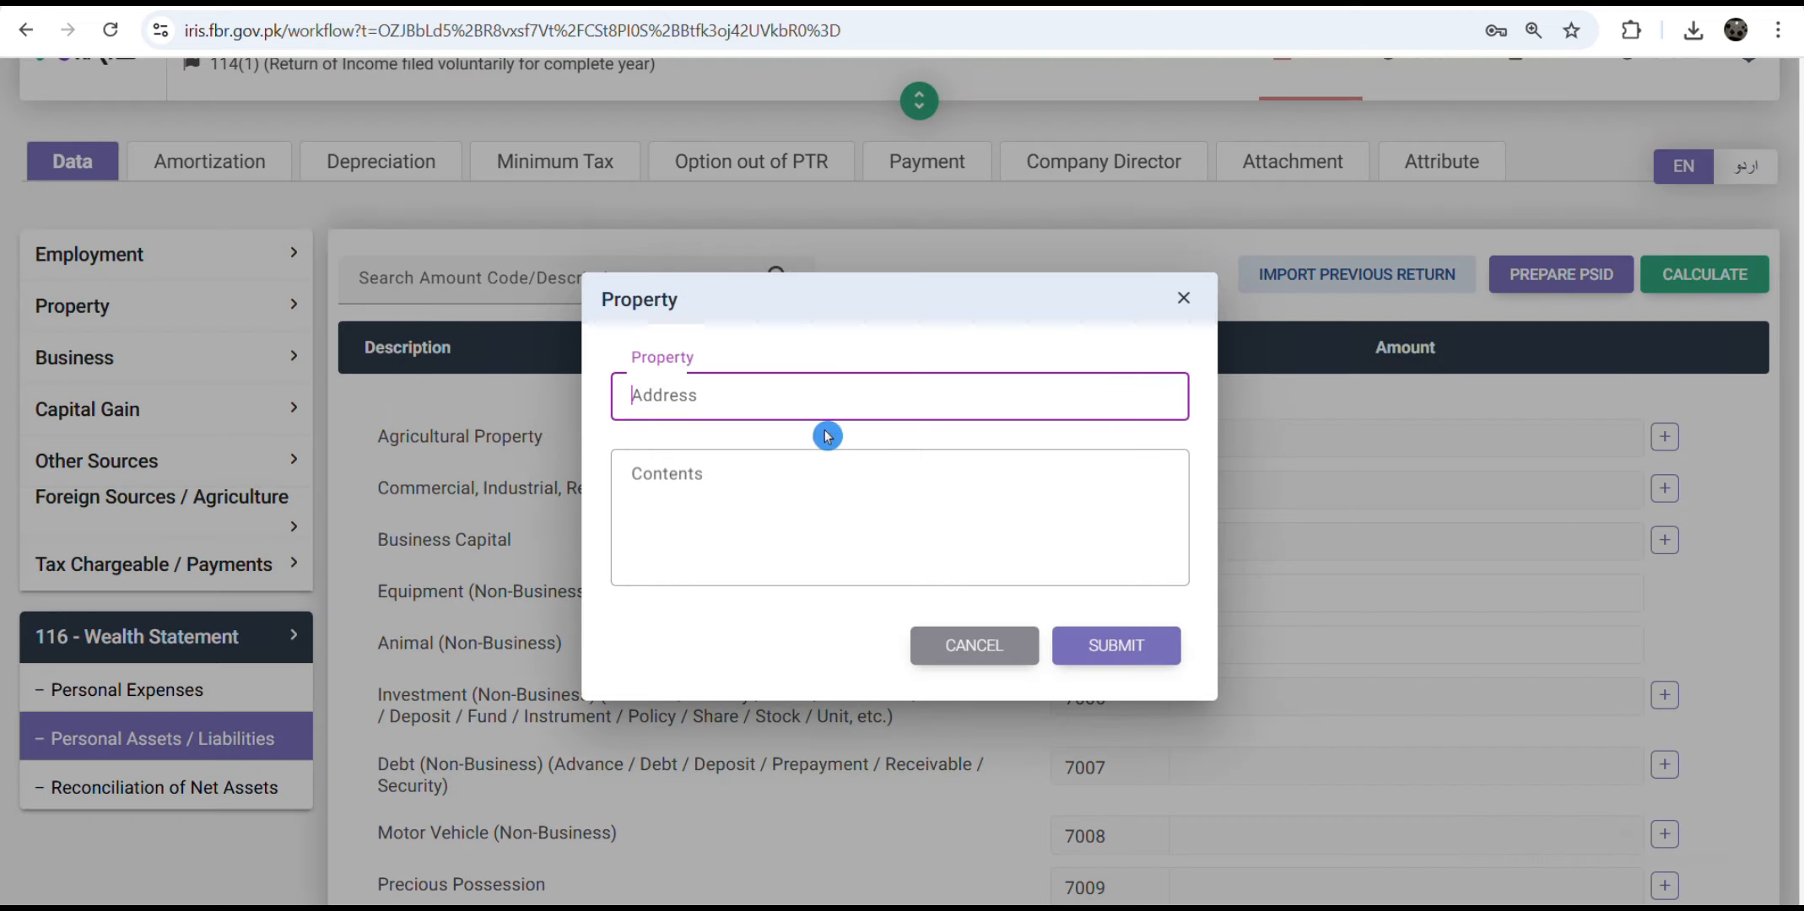
pyautogui.write('residential')
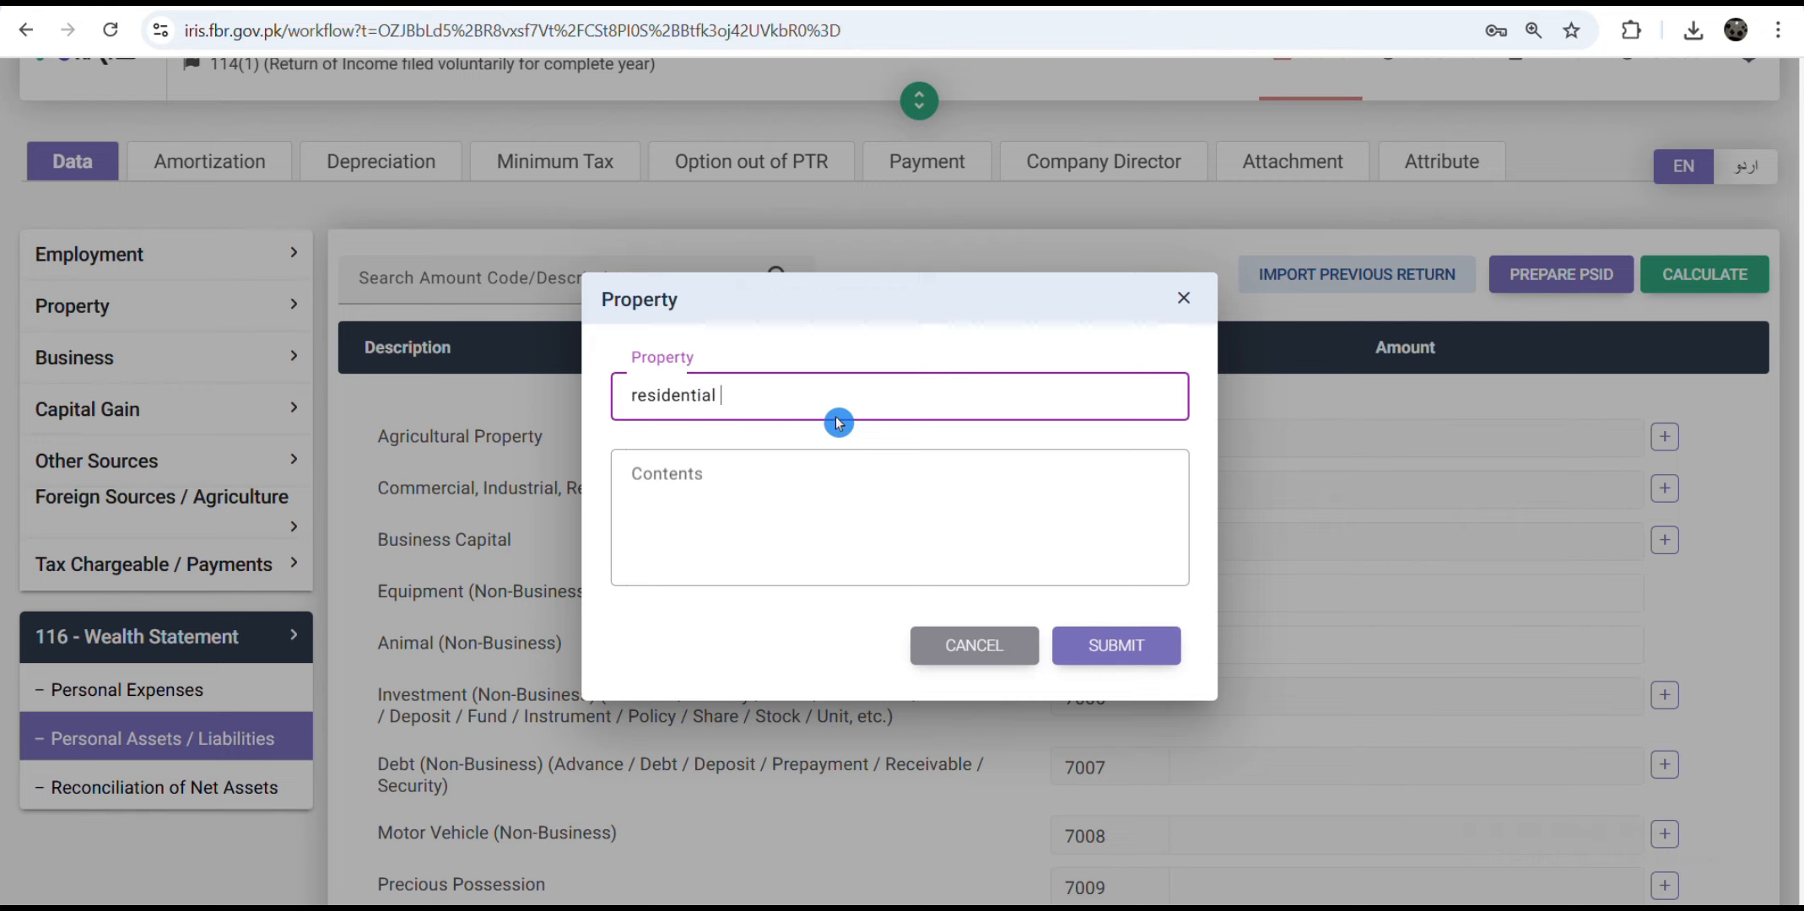
pyautogui.click(761, 471)
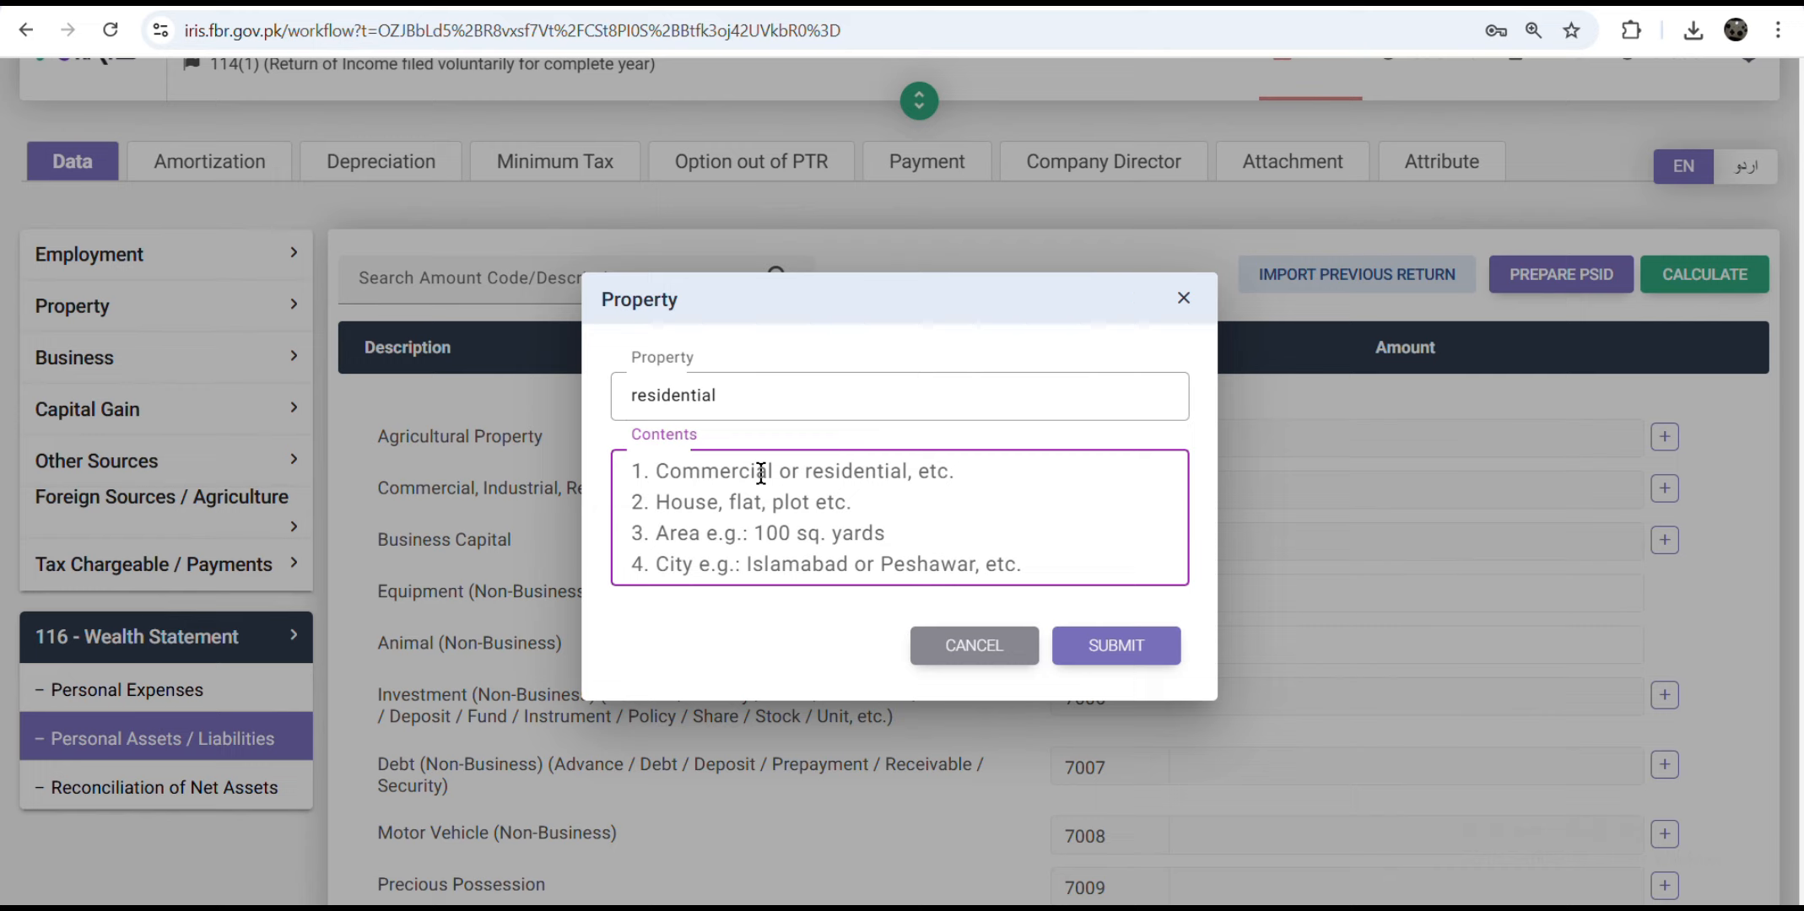
pyautogui.write('8 mar')
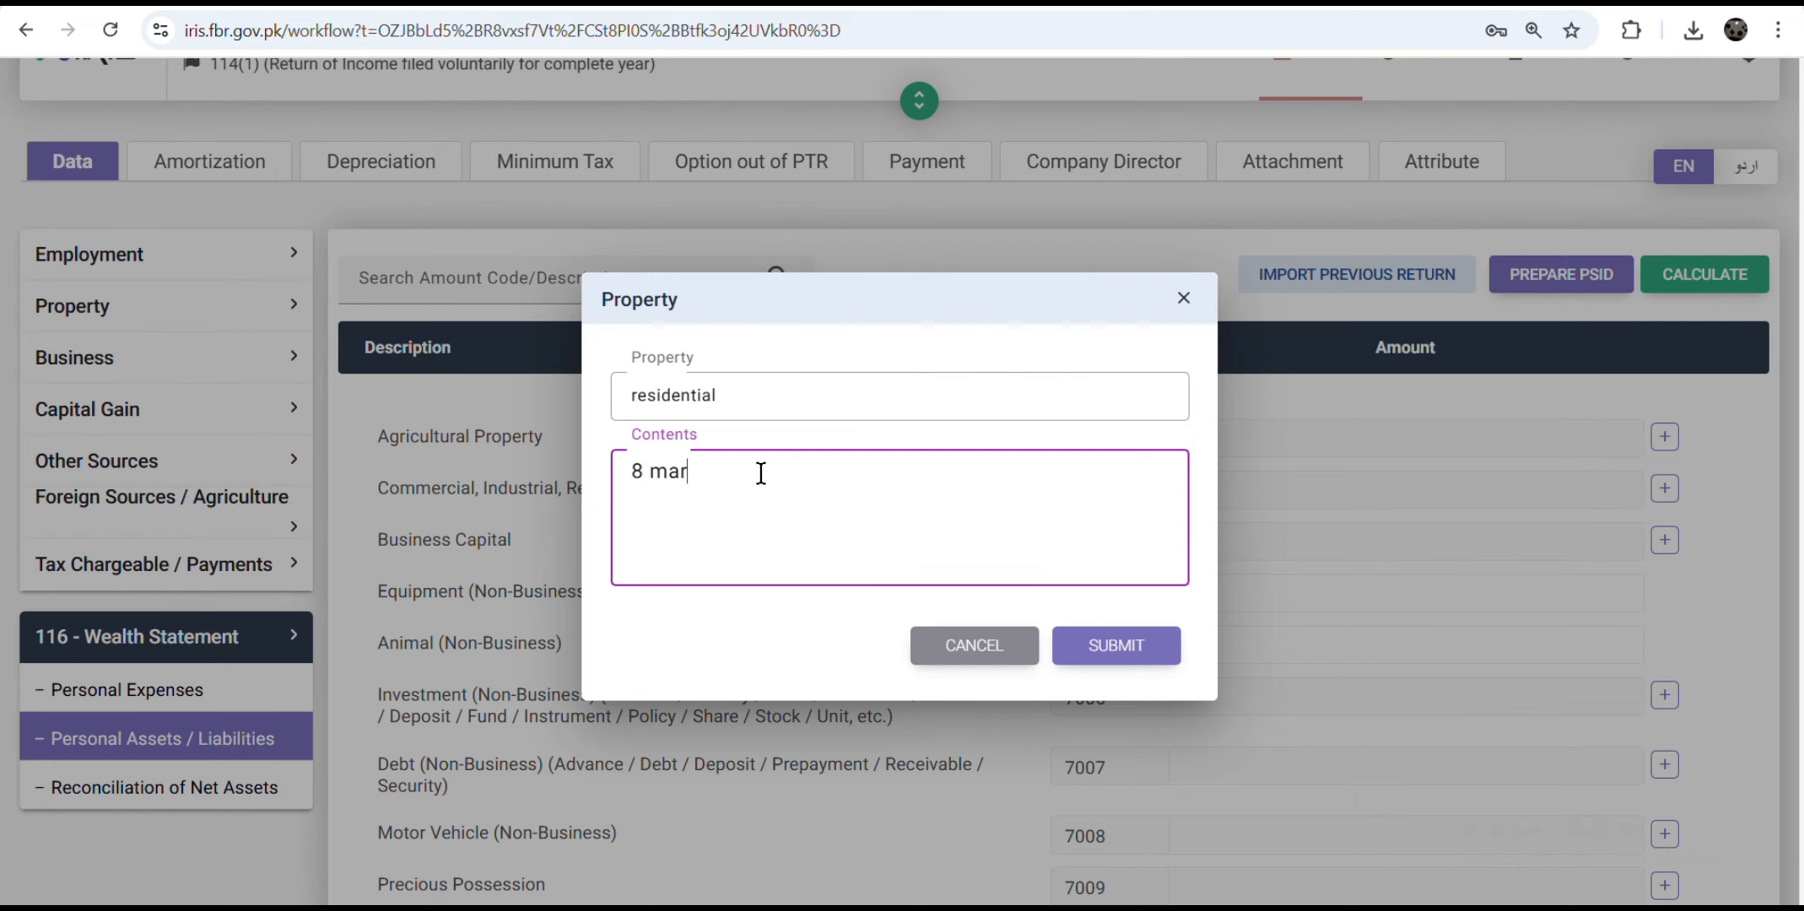
pyautogui.write('la')
pyautogui.click(1115, 645)
pyautogui.moveTo(1621, 467); pyautogui.dragTo(1637, 466)
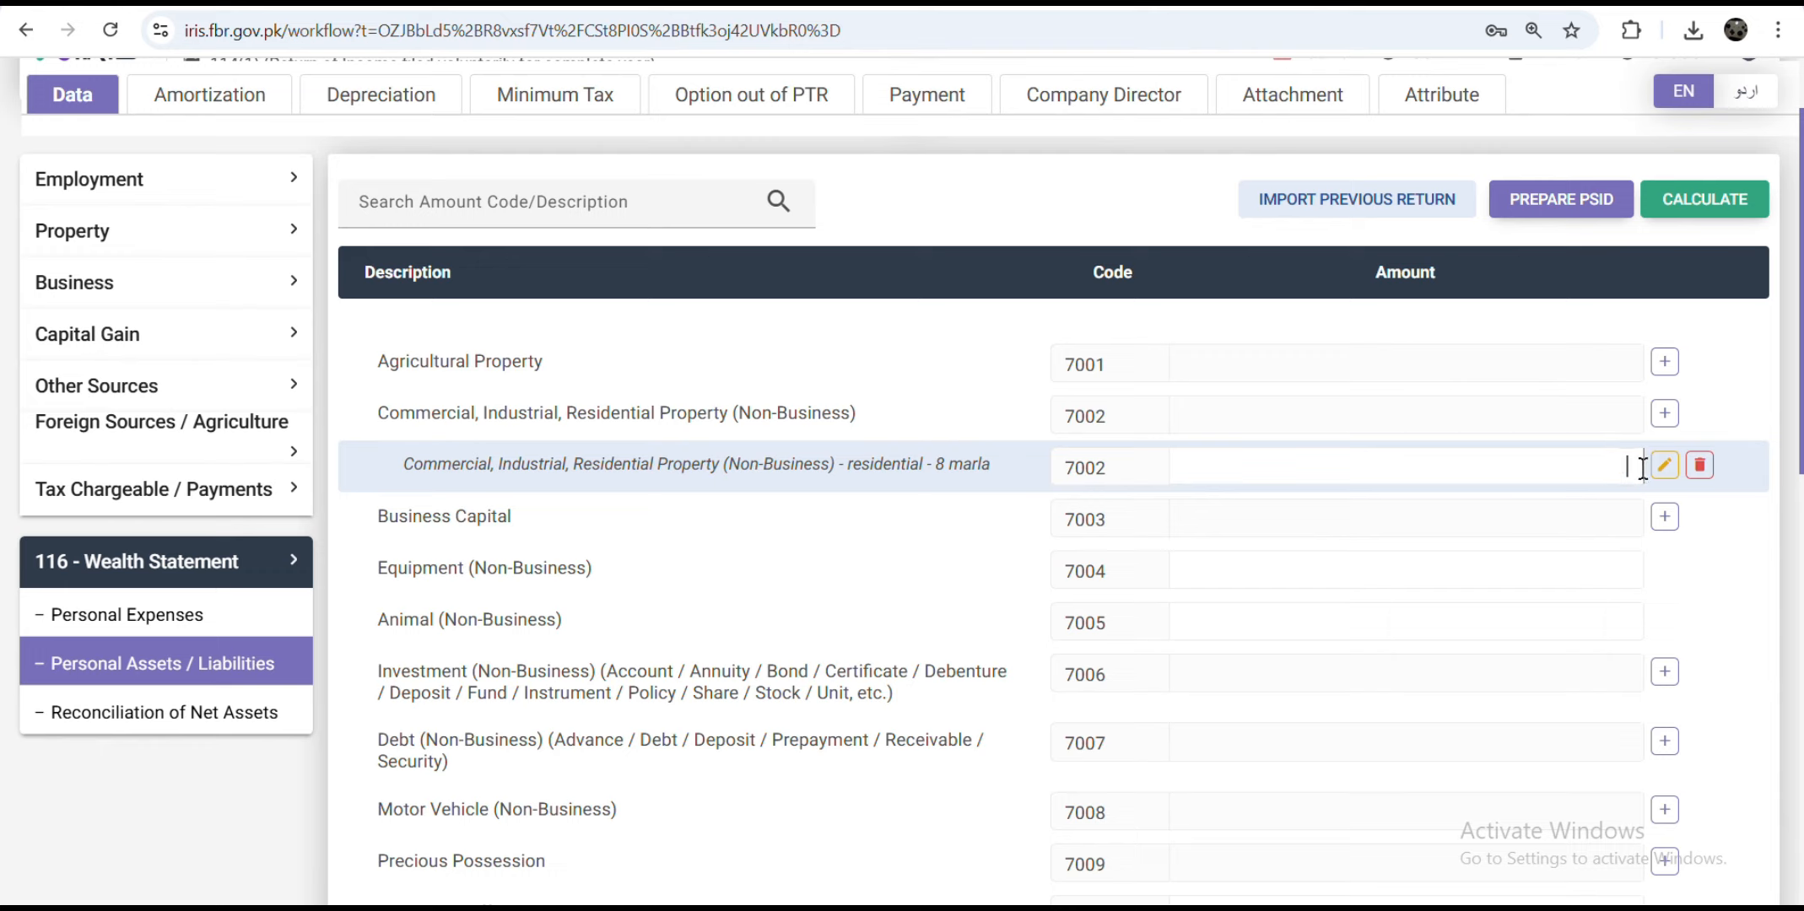
pyautogui.write('000')
pyautogui.click(1705, 202)
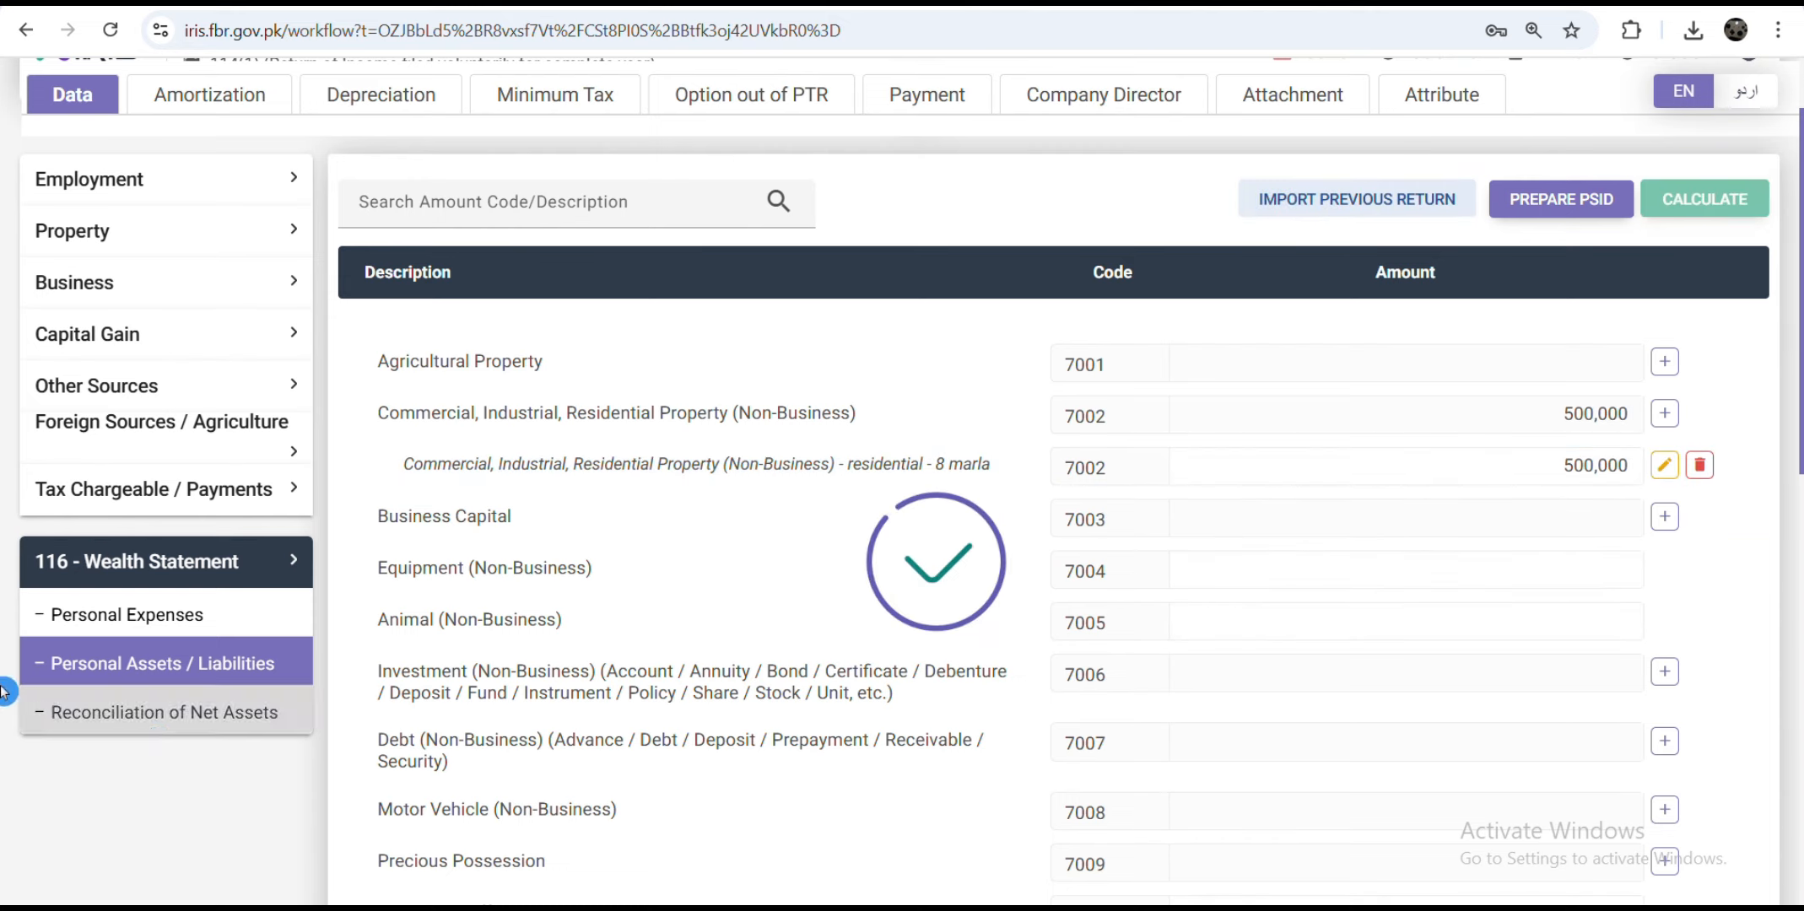
pyautogui.scroll(-2, 753, 621)
pyautogui.scroll(5, 675, 632)
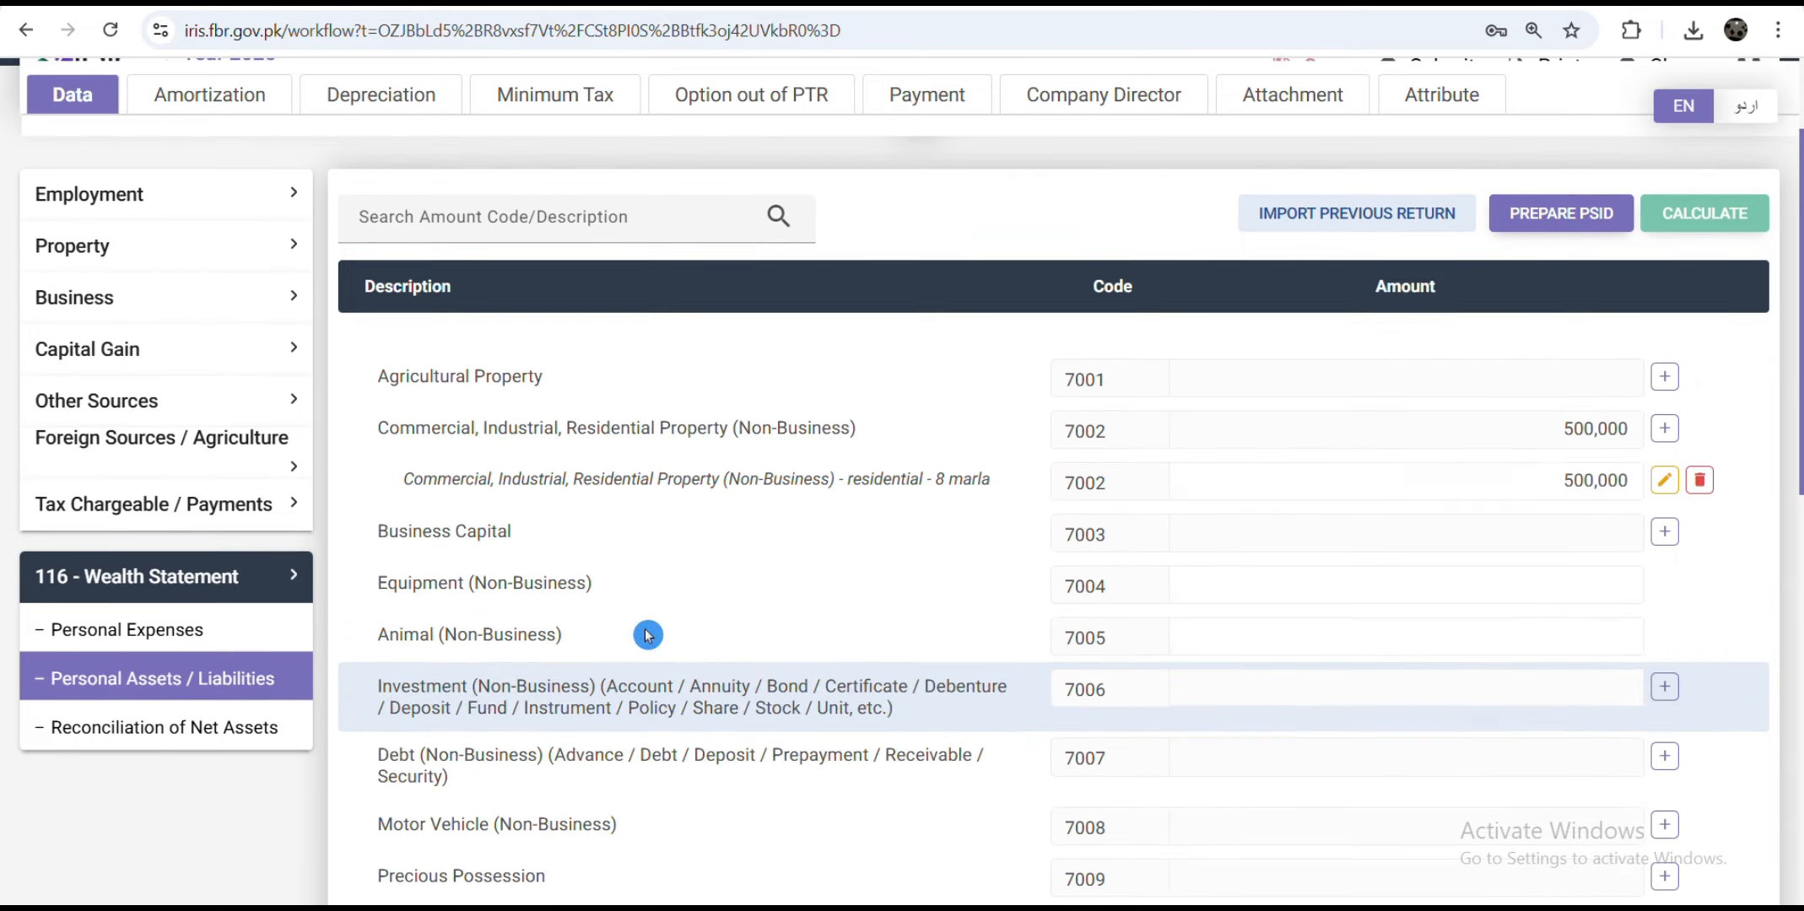
pyautogui.scroll(-7, 684, 717)
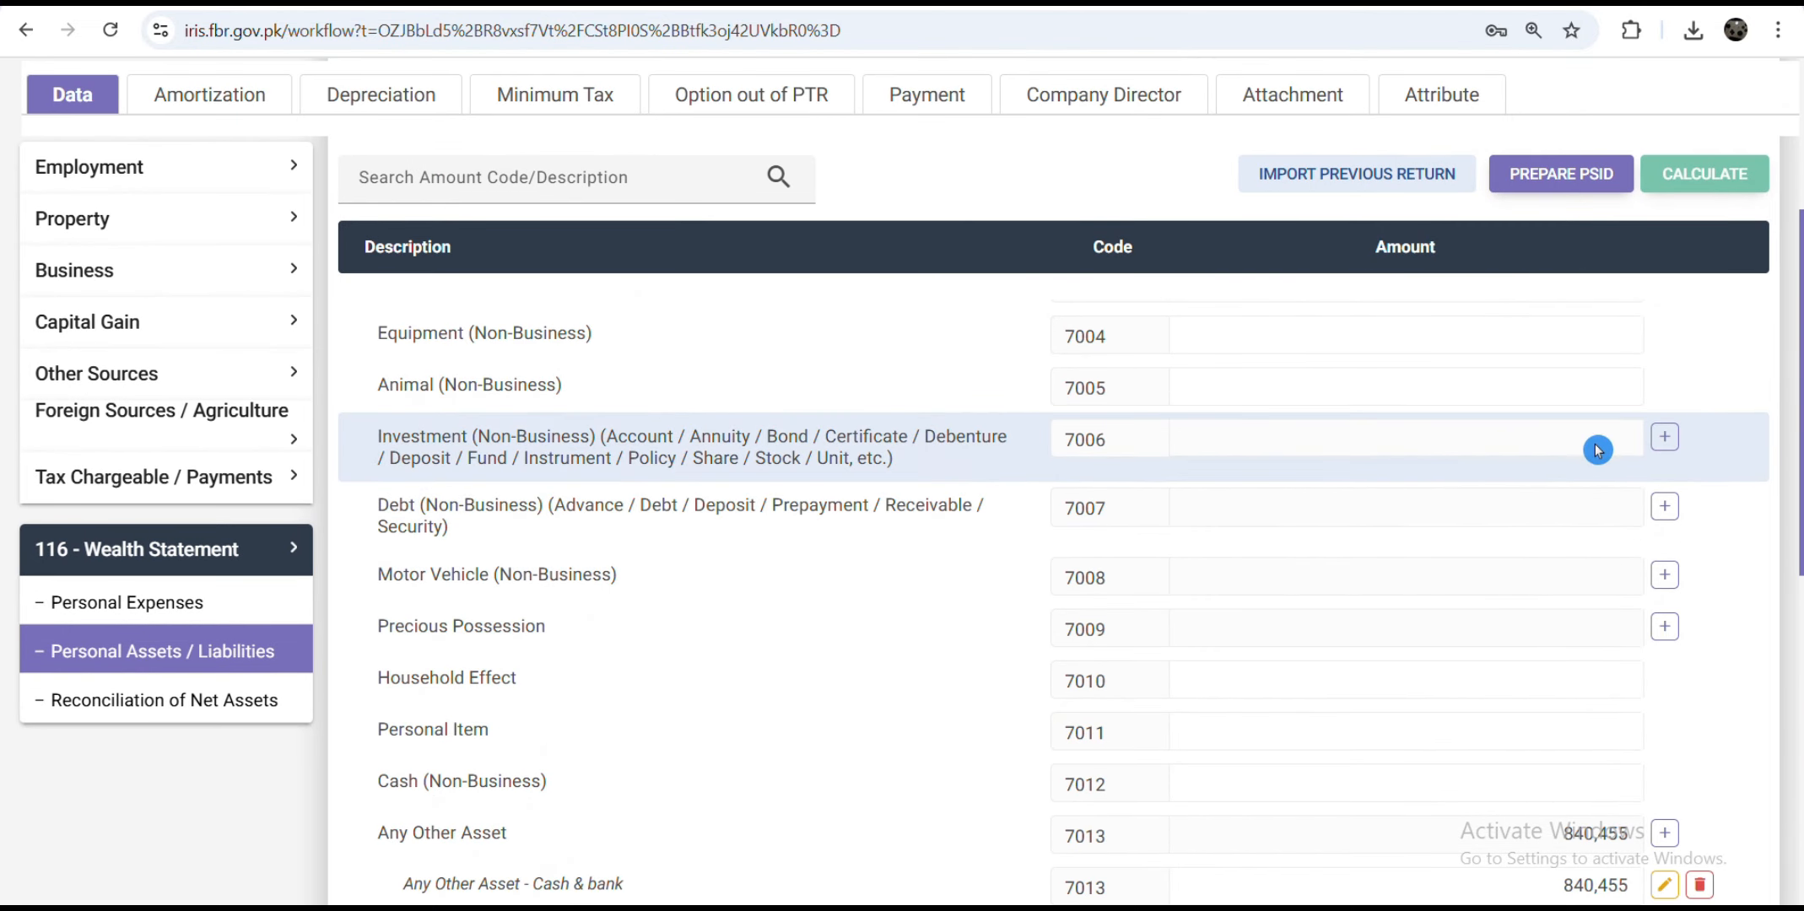
# Step: Add an HBL bank account investment under 7006 worth 210,000; total assets become 1,550,455
pyautogui.click(1663, 434)
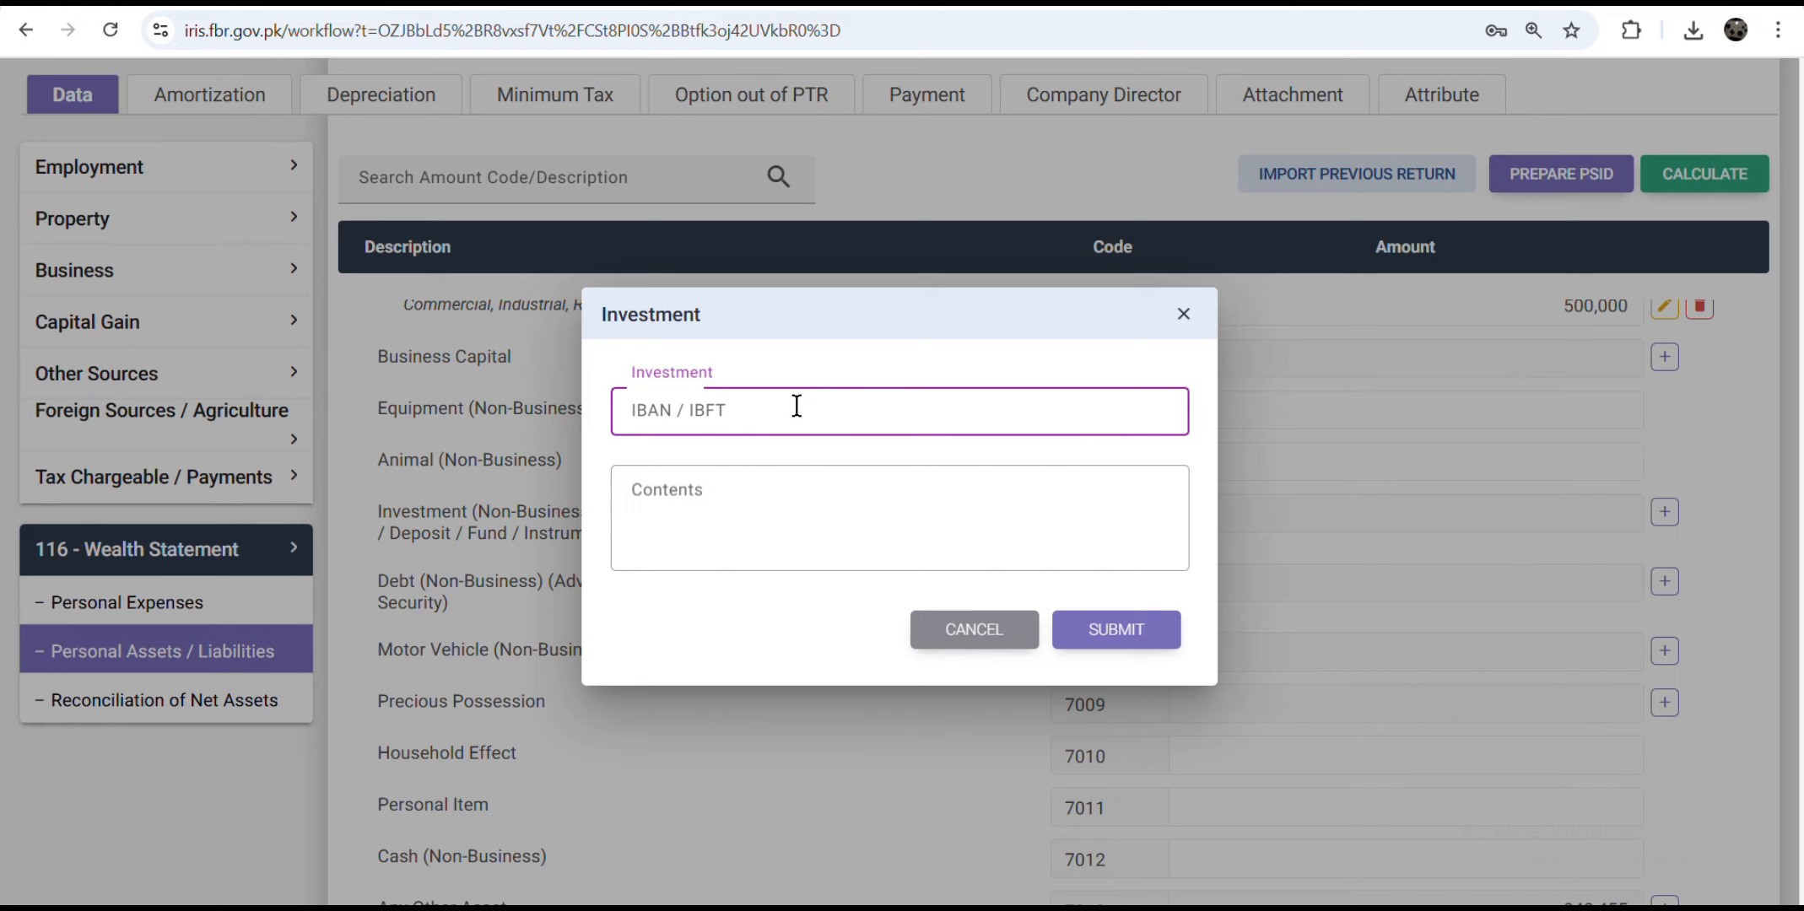
pyautogui.write('15')
pyautogui.click(690, 506)
pyautogui.write('h')
pyautogui.click(1172, 641)
pyautogui.scroll(-1, 816, 665)
pyautogui.moveTo(1600, 508); pyautogui.dragTo(1645, 511)
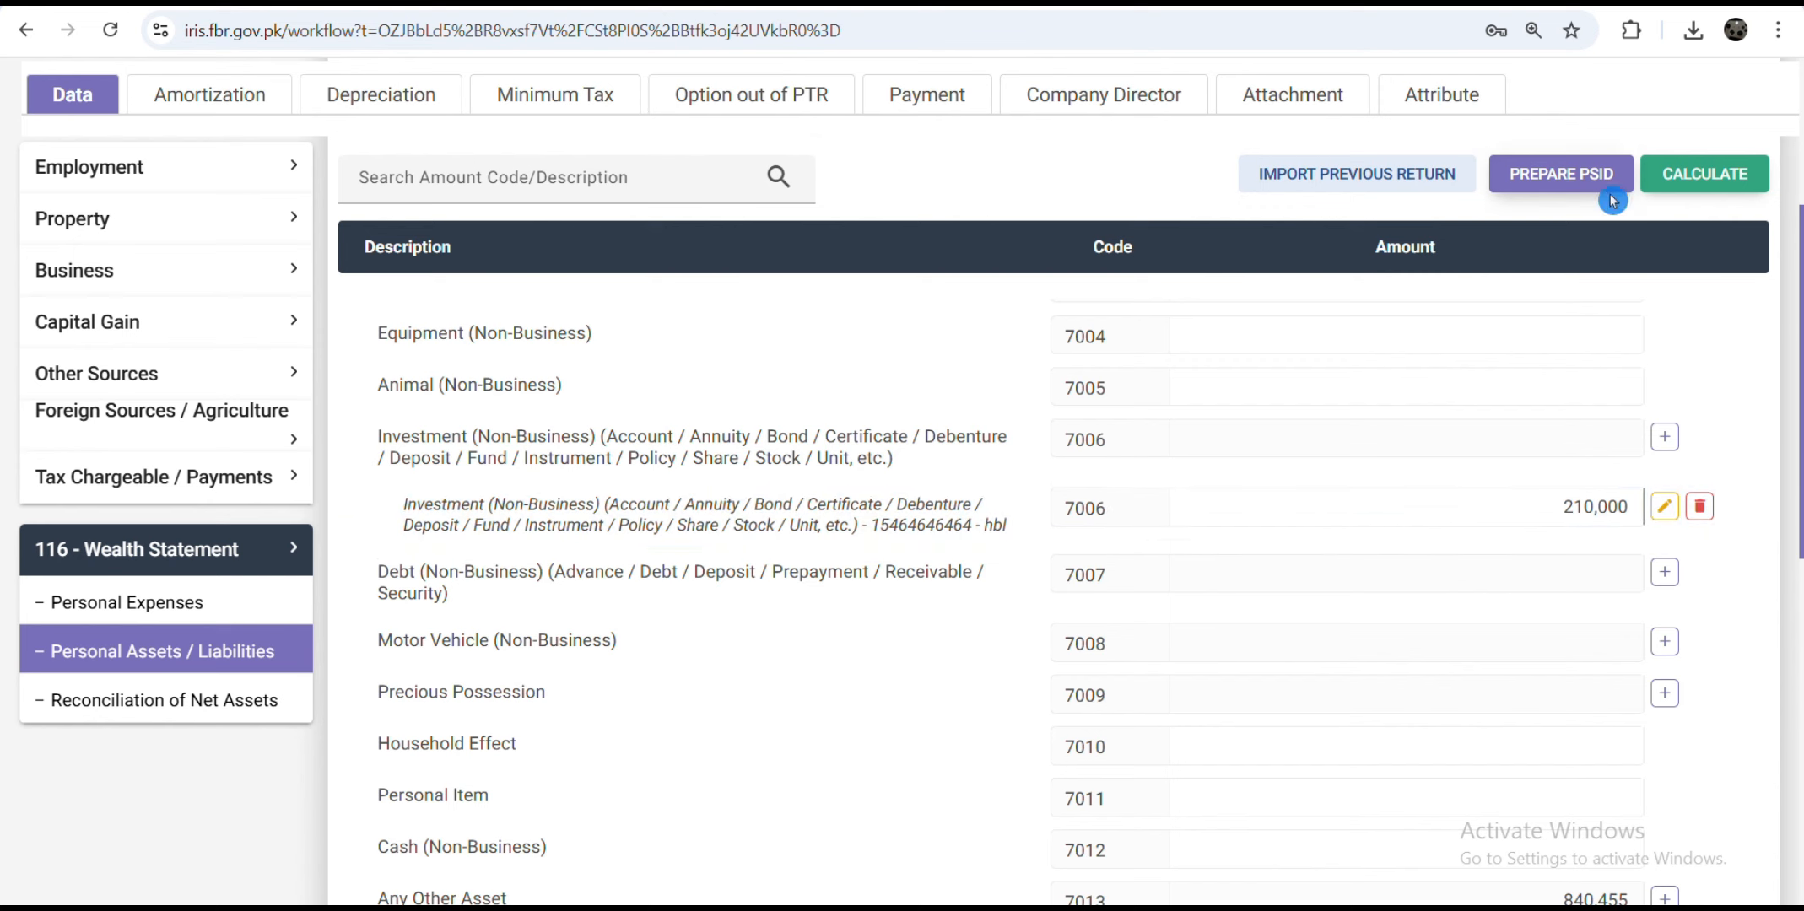
pyautogui.click(1705, 174)
pyautogui.scroll(-7, 1040, 658)
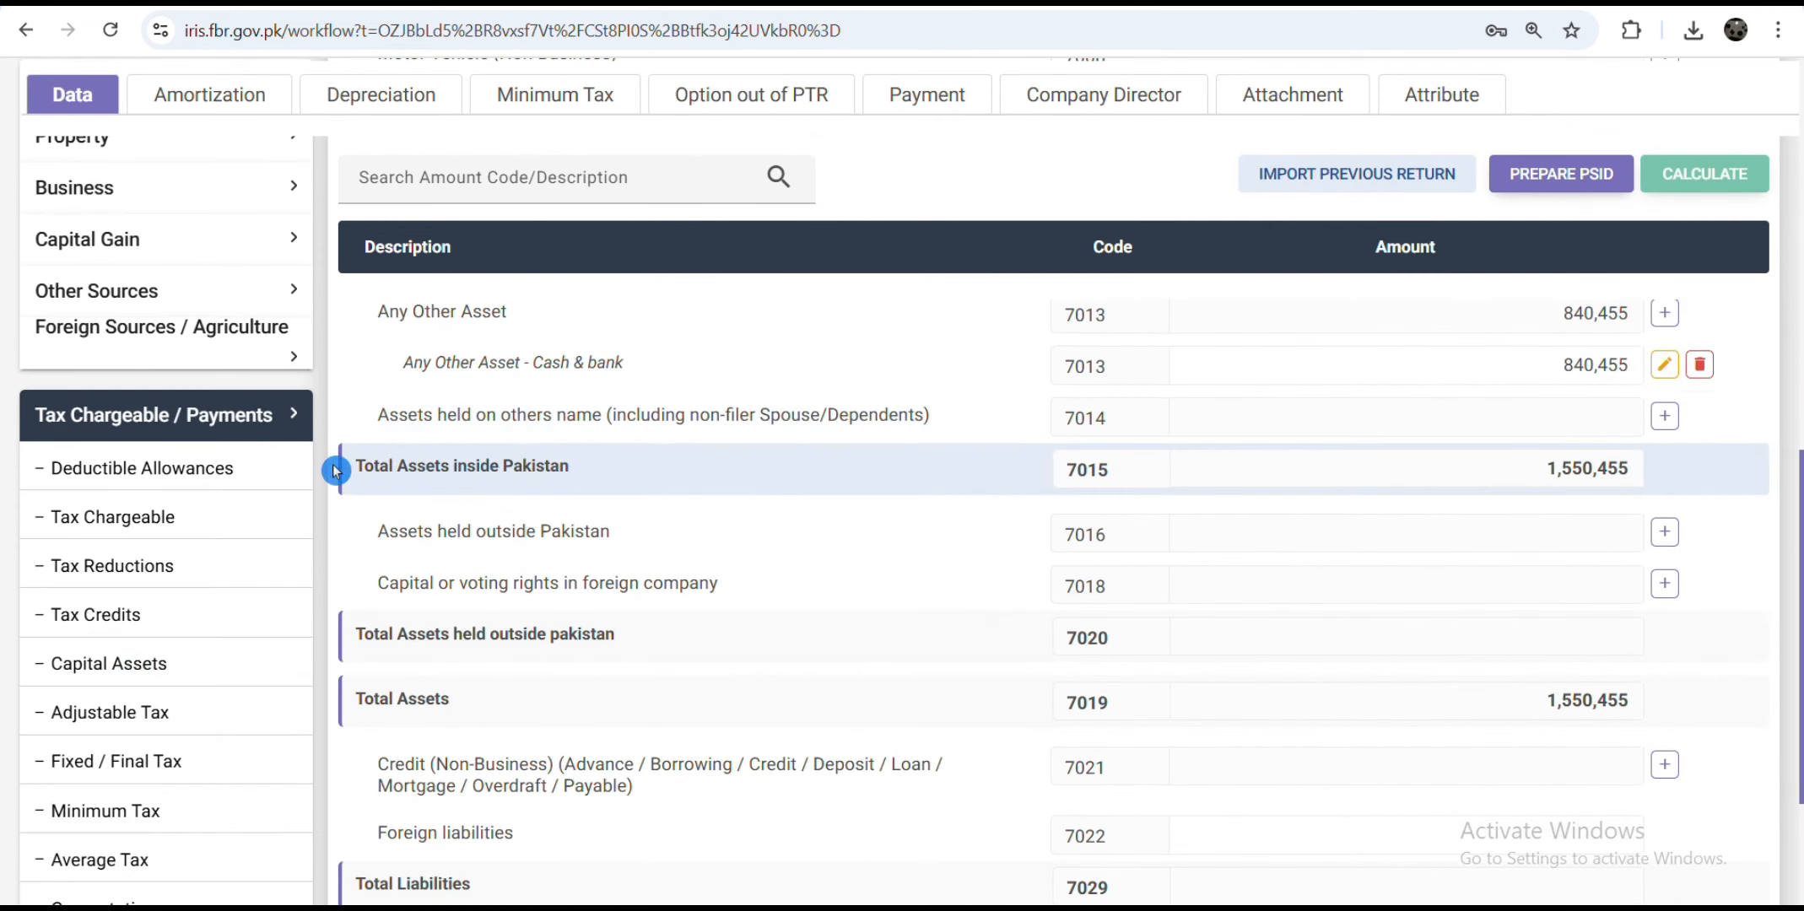
# Step: Enter 2,000,000 as final/fixed-tax income under 7033 in the net assets reconciliation and recalculate
pyautogui.click(244, 426)
pyautogui.click(188, 544)
pyautogui.click(139, 715)
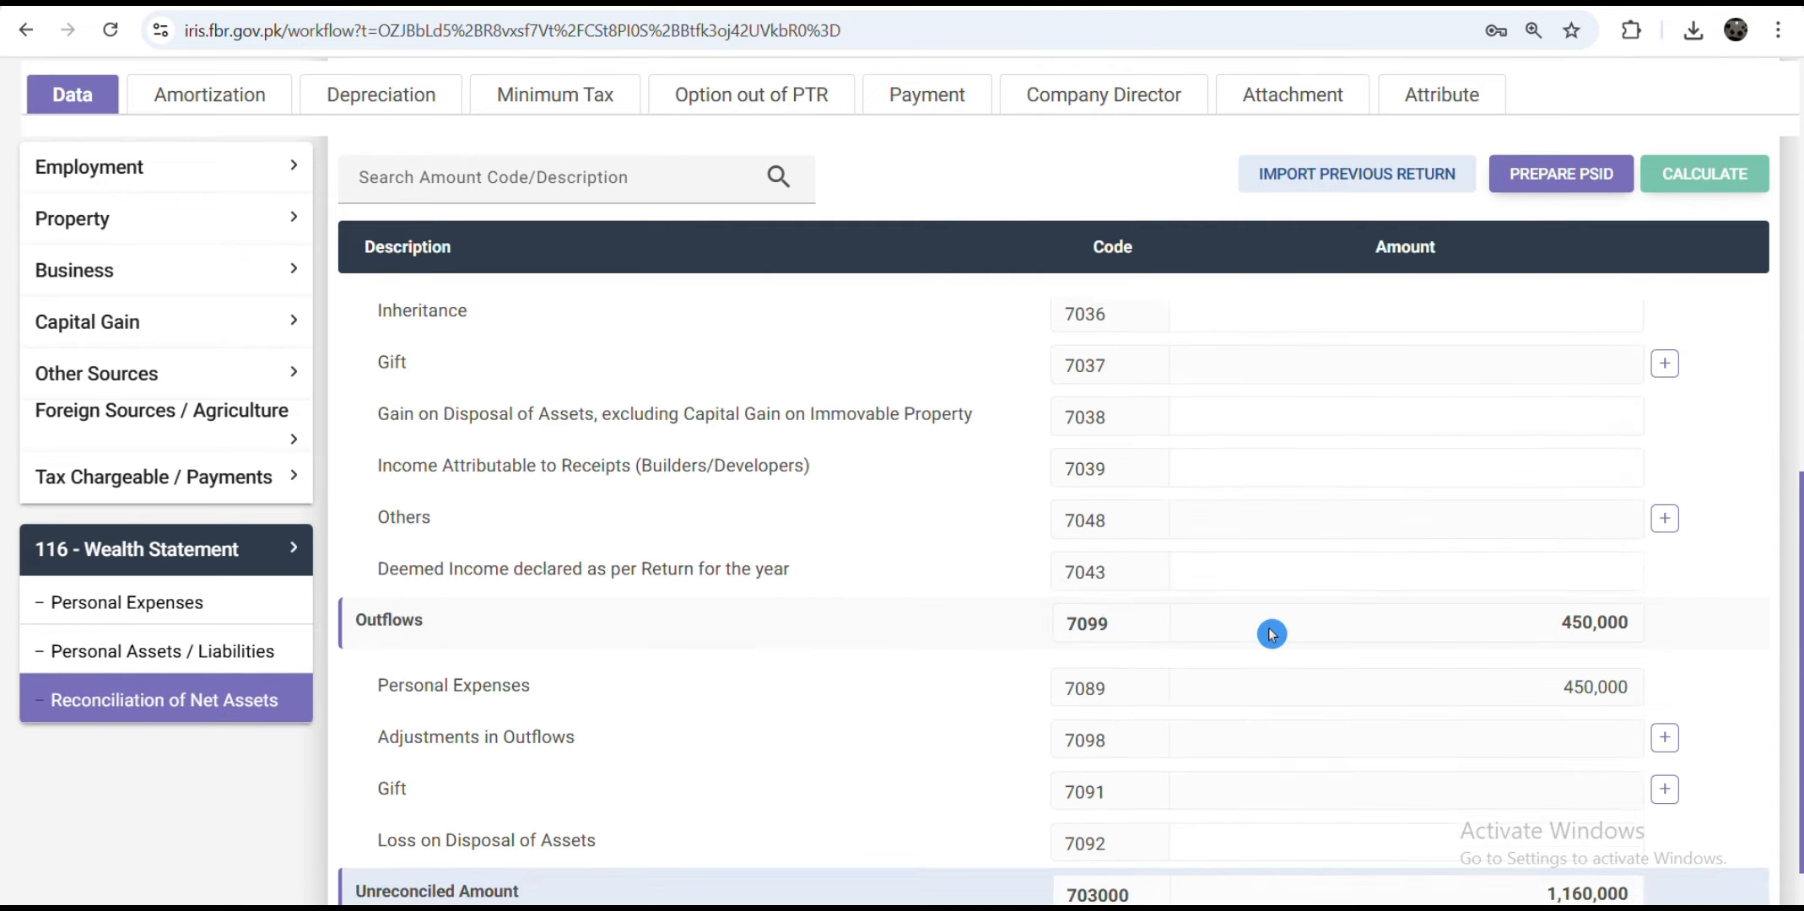
pyautogui.scroll(-6, 1020, 750)
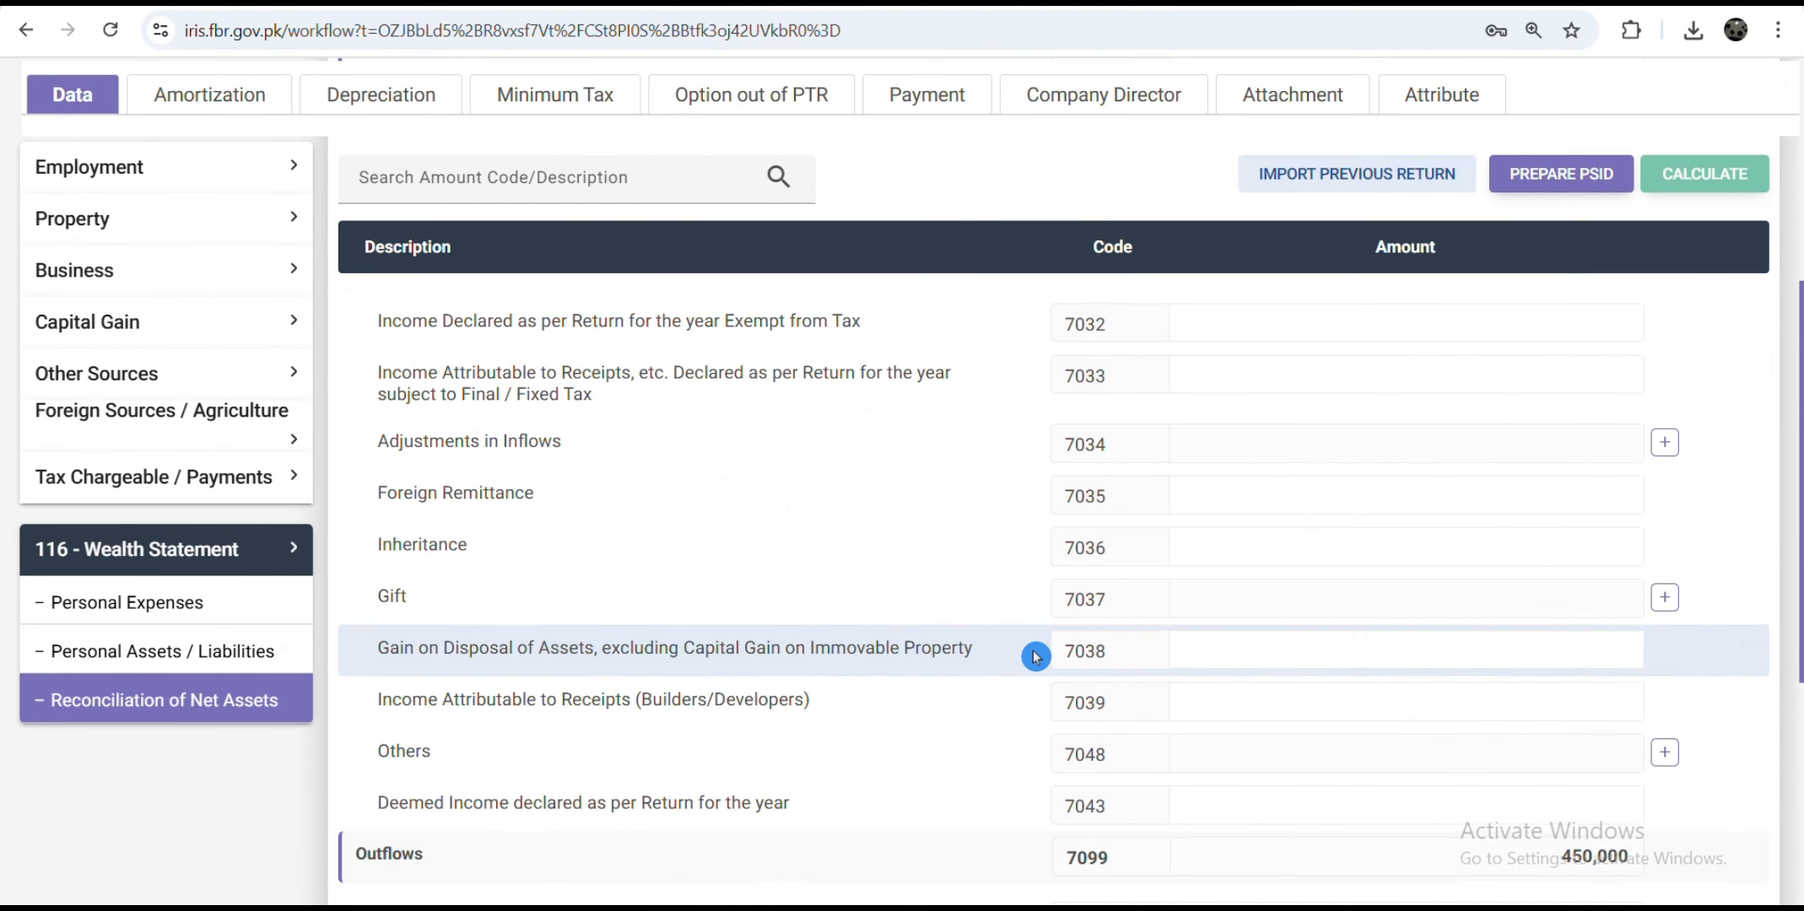
pyautogui.scroll(3, 971, 645)
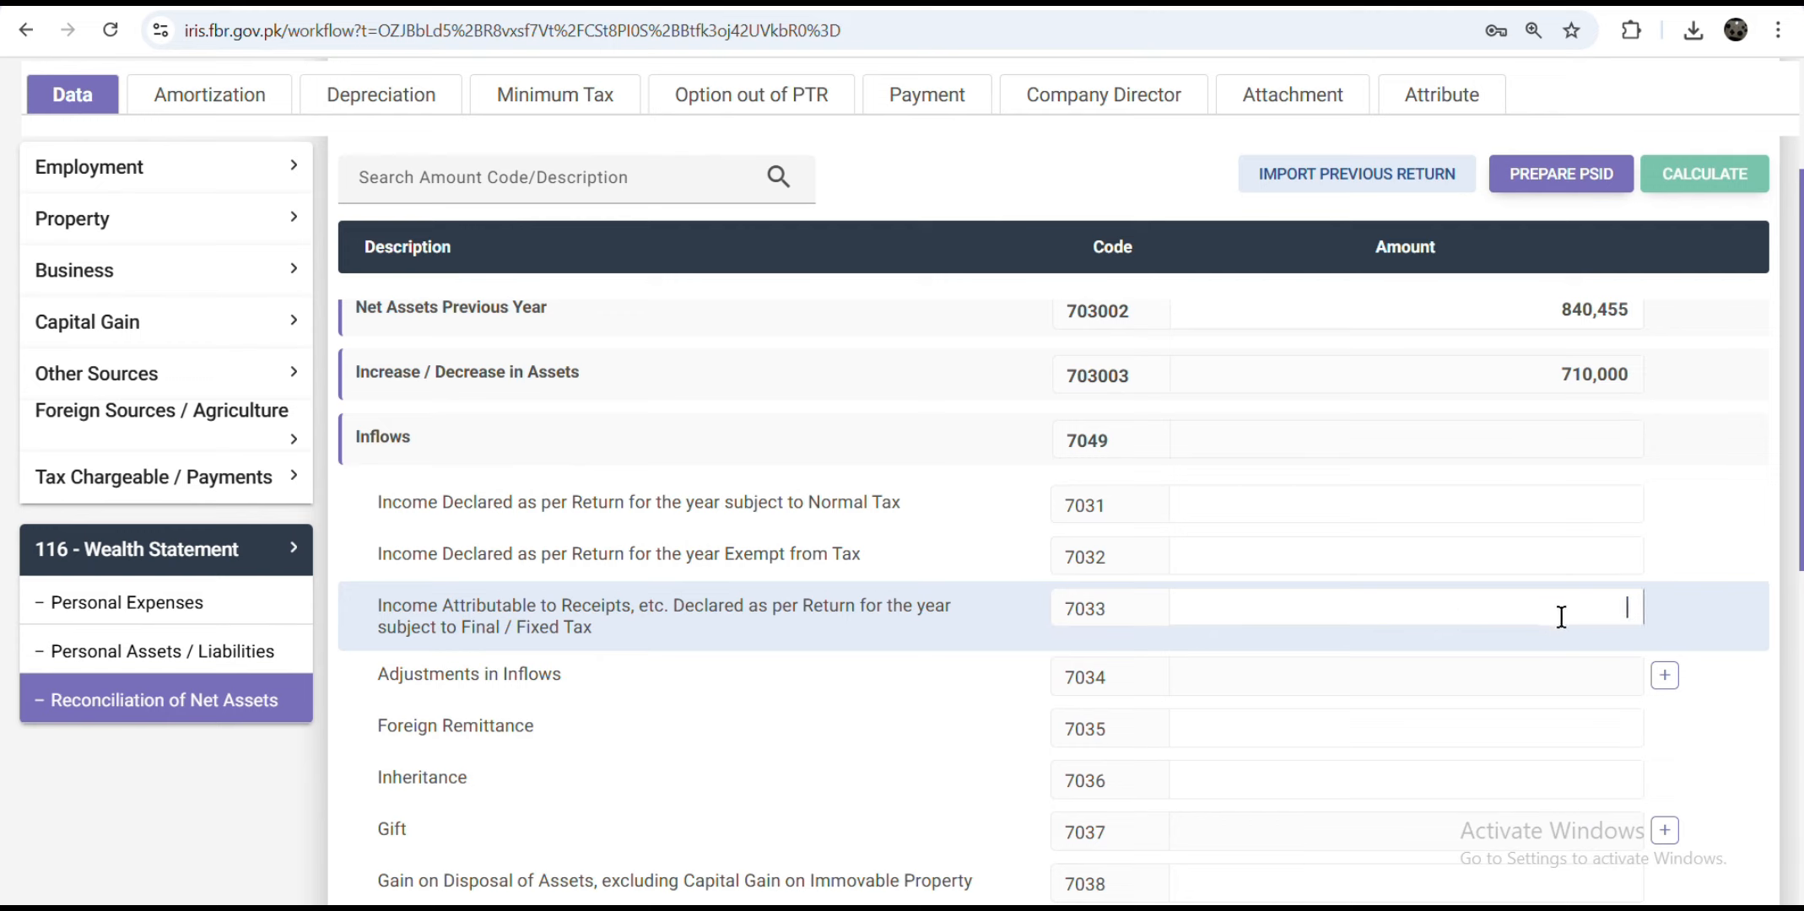
pyautogui.write('2,000,000')
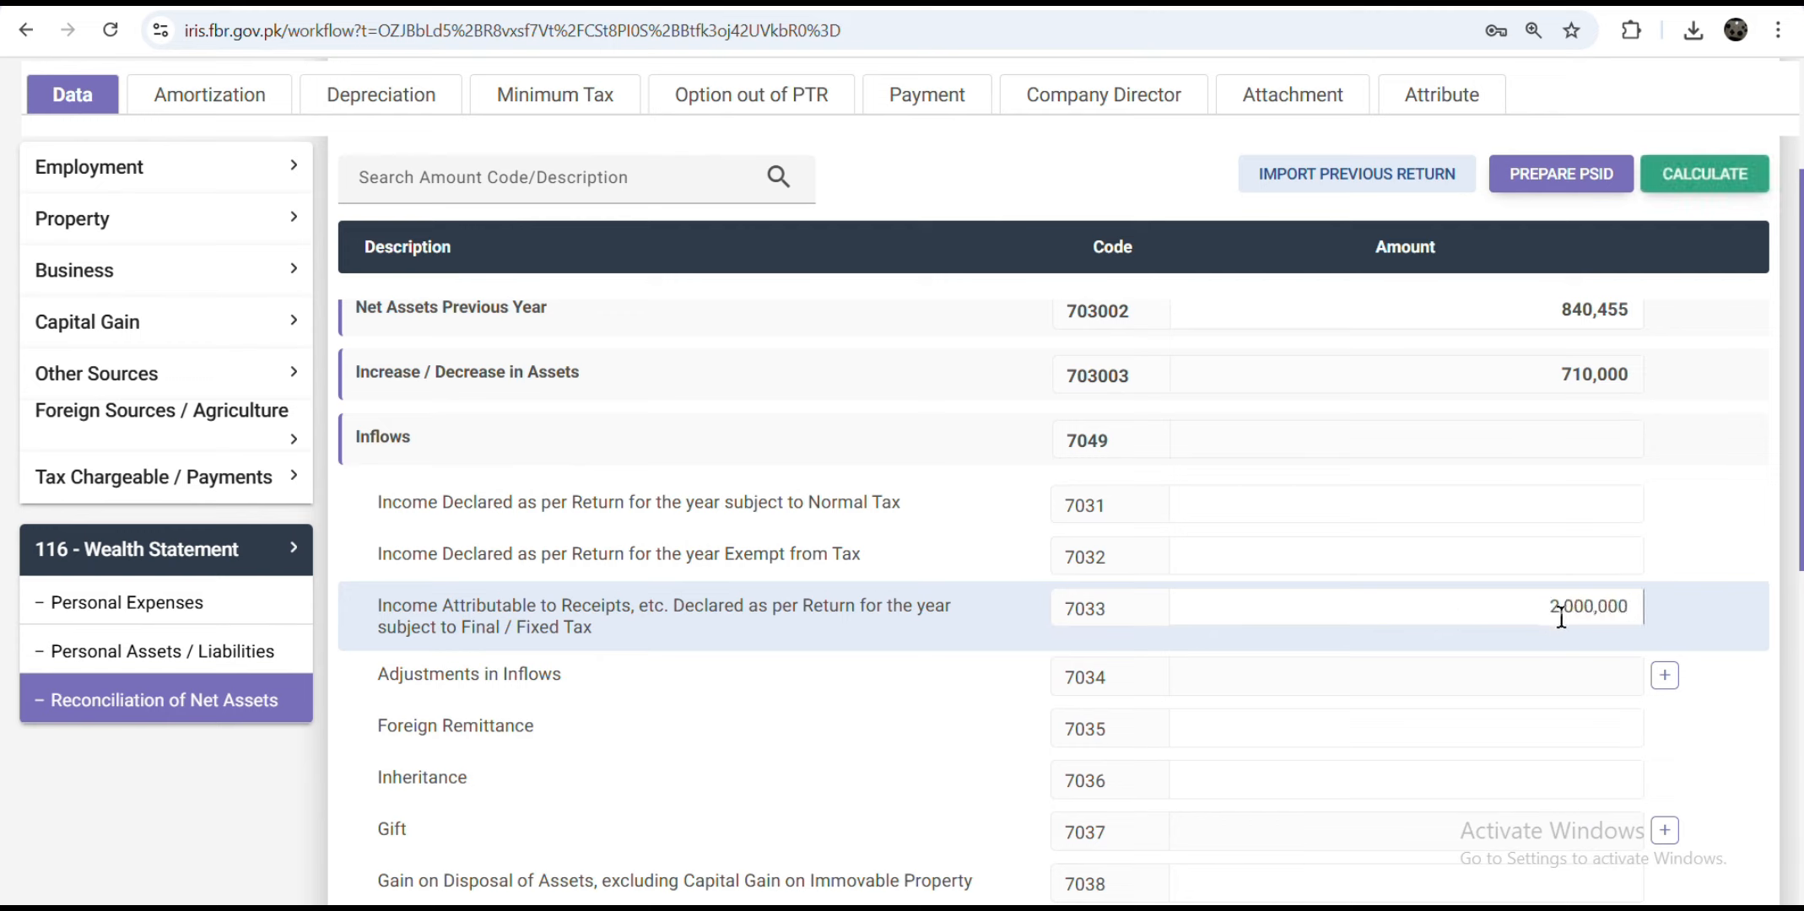
pyautogui.click(1702, 174)
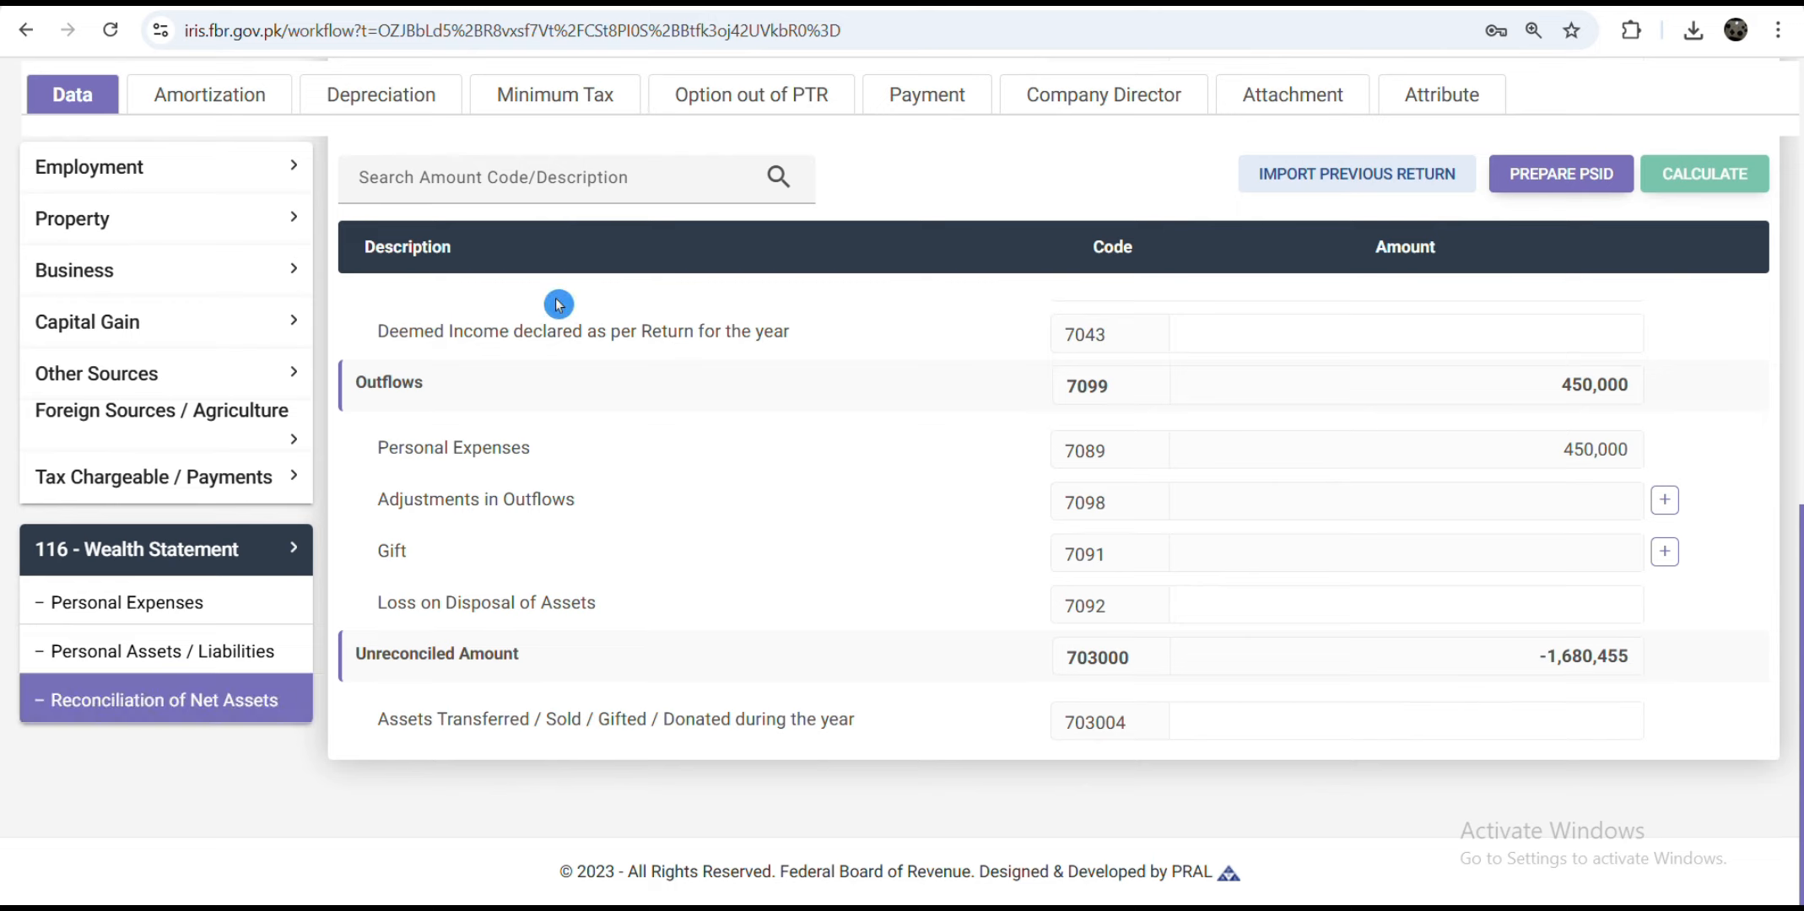
# Step: Change Cash & bank (7013) to 1,680,455, recalculate totals, and confirm the unreconciled amount is 0
pyautogui.click(198, 662)
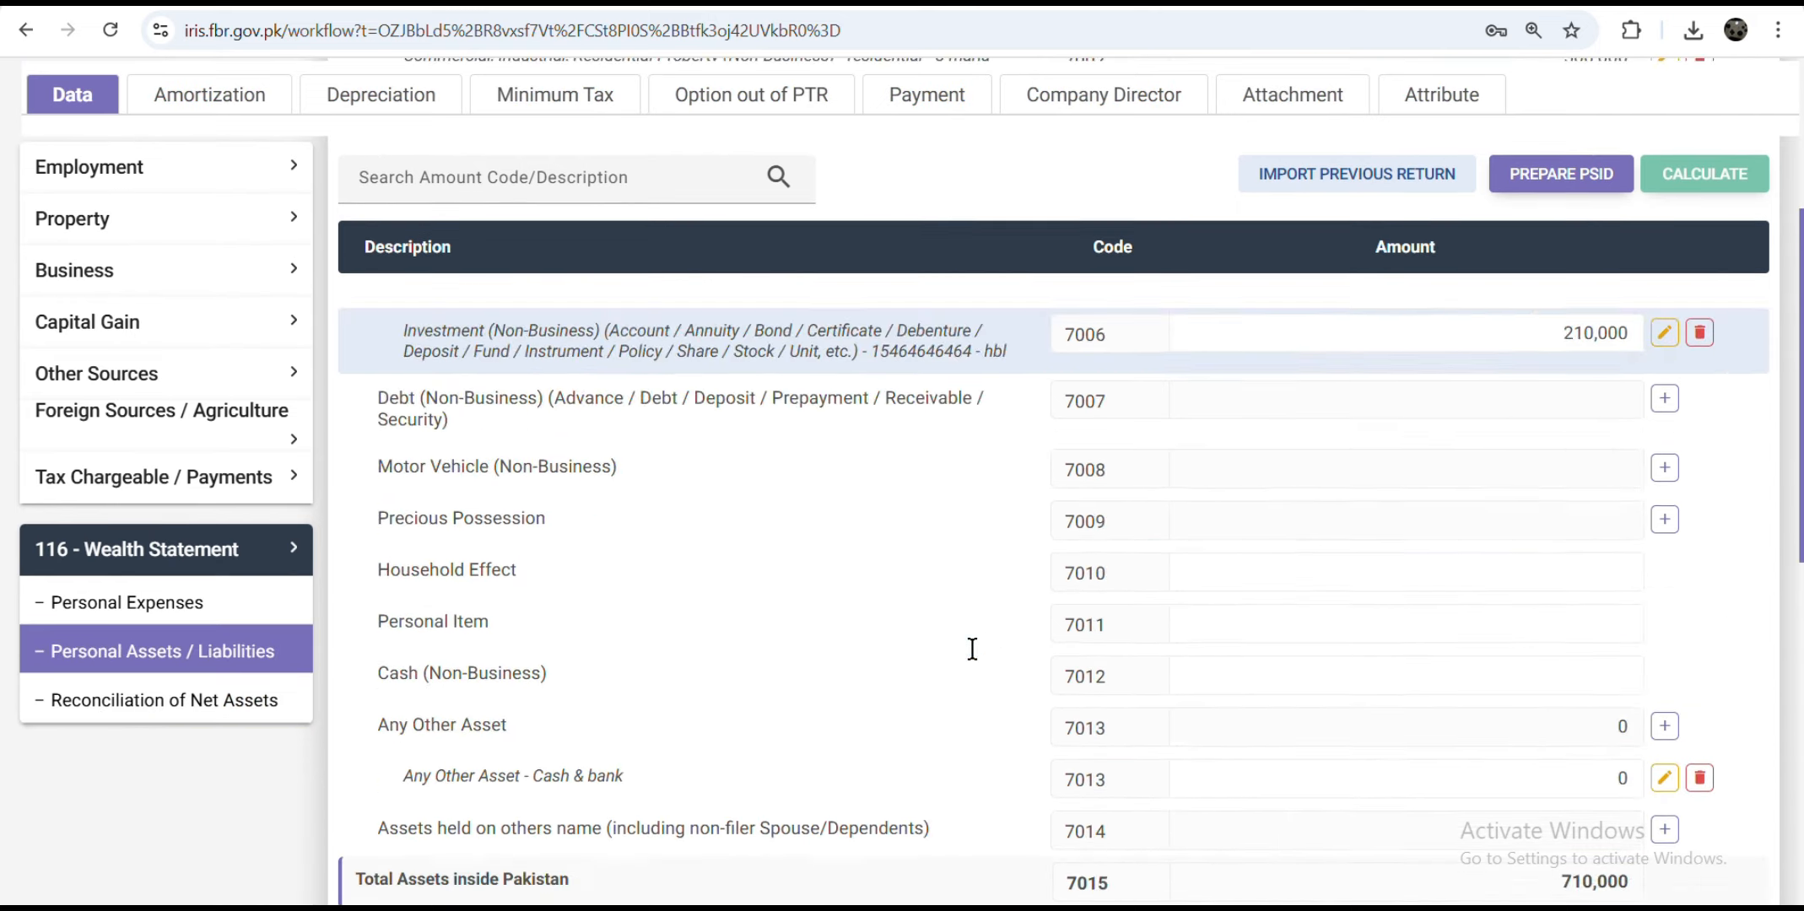
pyautogui.scroll(-2, 974, 656)
pyautogui.scroll(4, 974, 657)
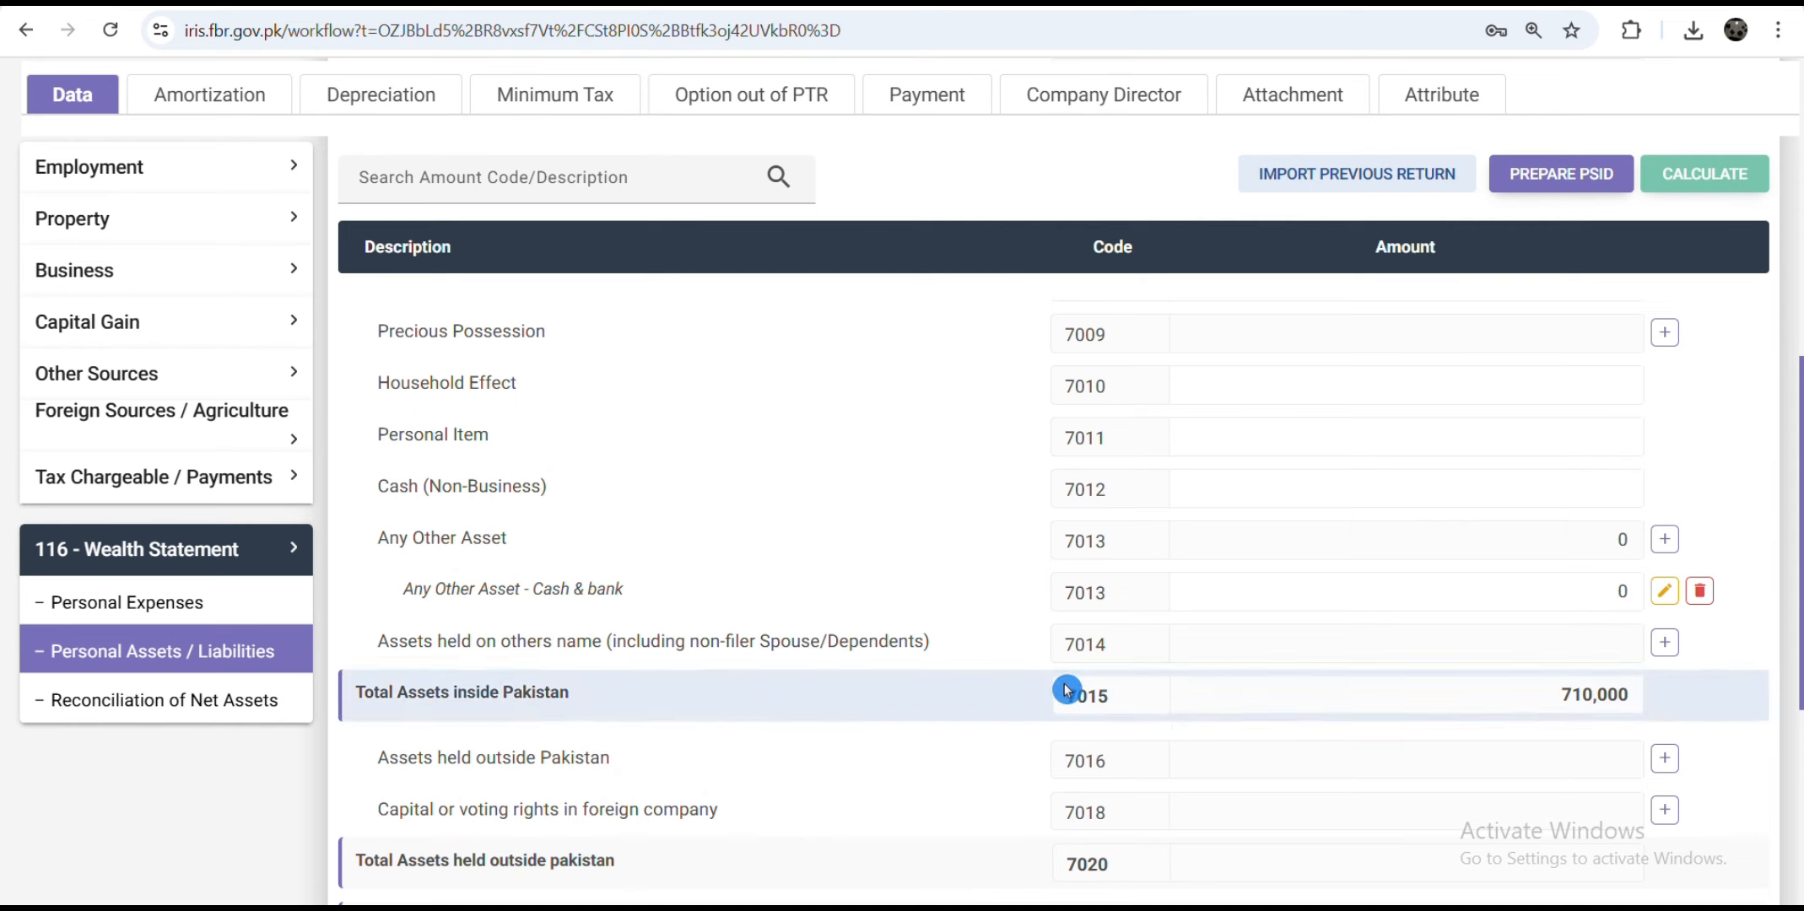
pyautogui.doubleClick(1638, 578)
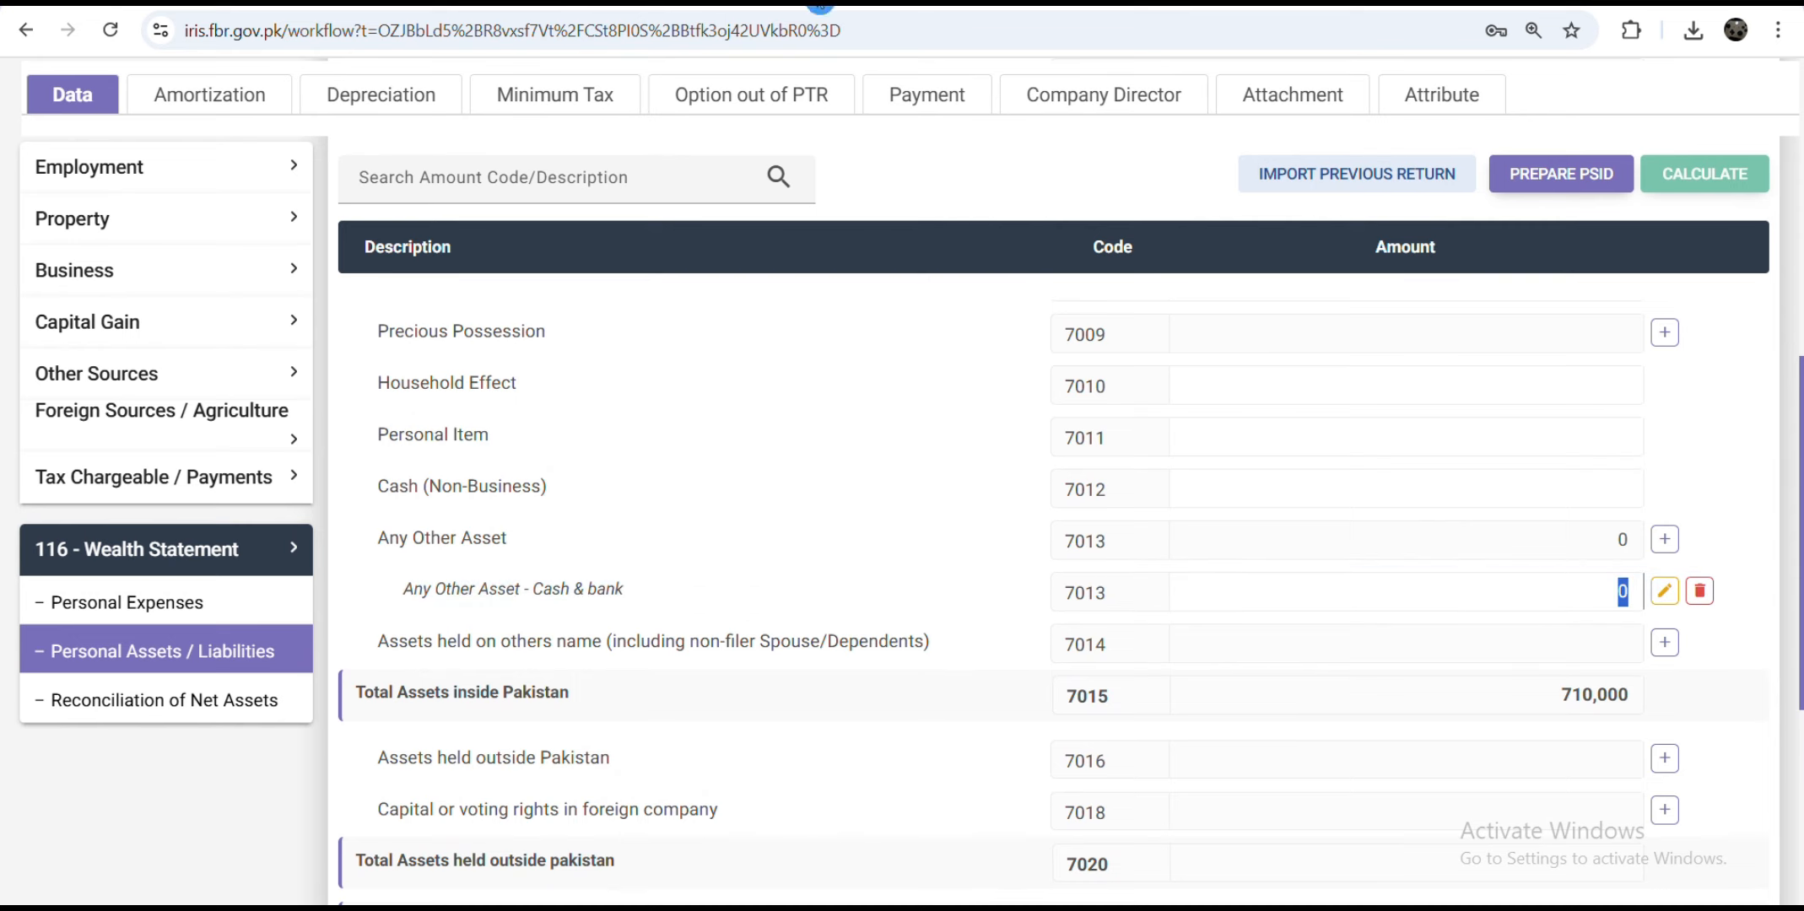
pyautogui.click(1512, 76)
pyautogui.click(1651, 603)
pyautogui.write('1,680,455')
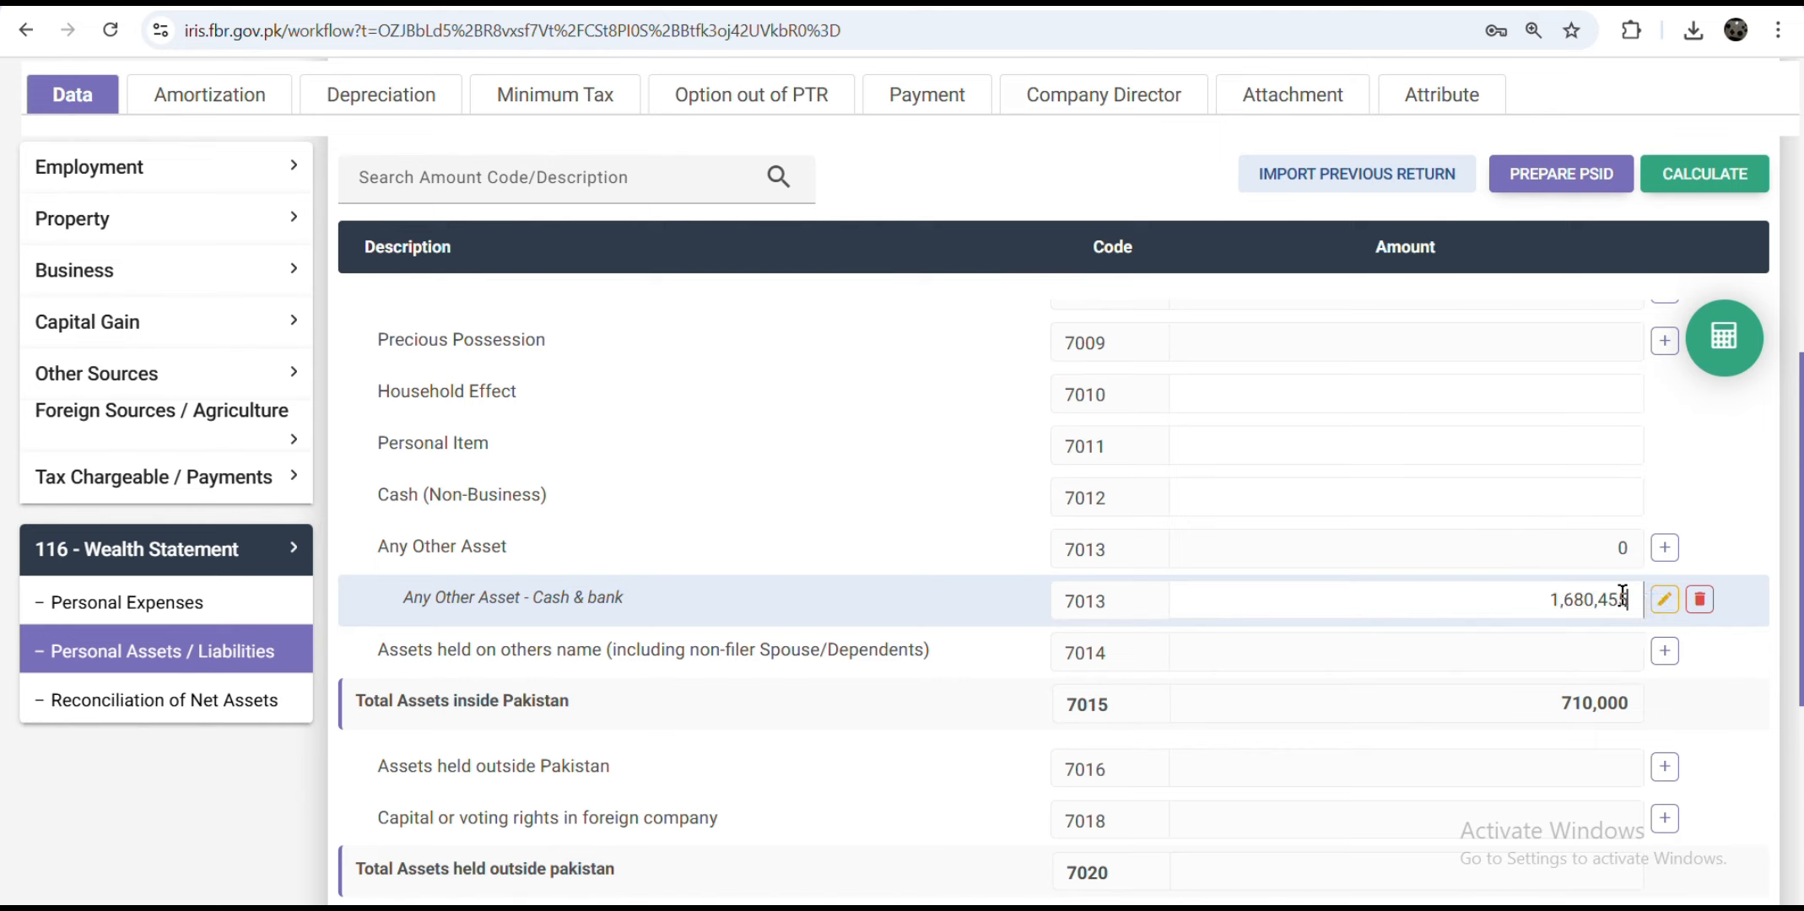
pyautogui.click(1718, 366)
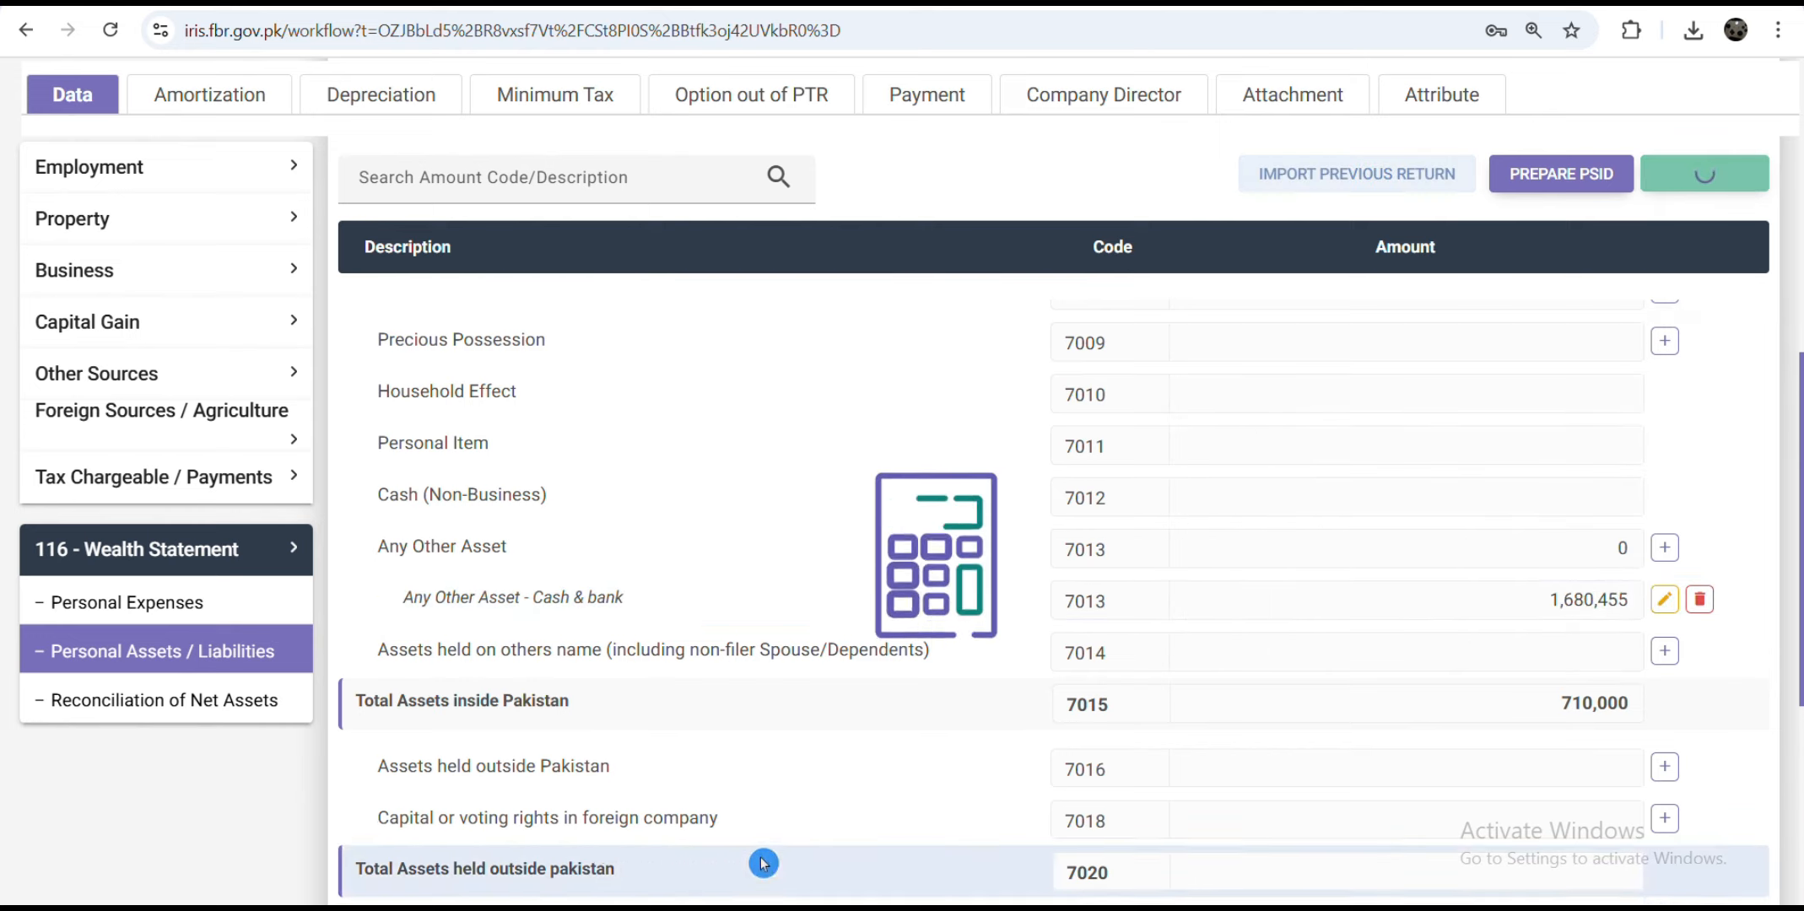
pyautogui.click(216, 709)
pyautogui.scroll(-8, 1281, 644)
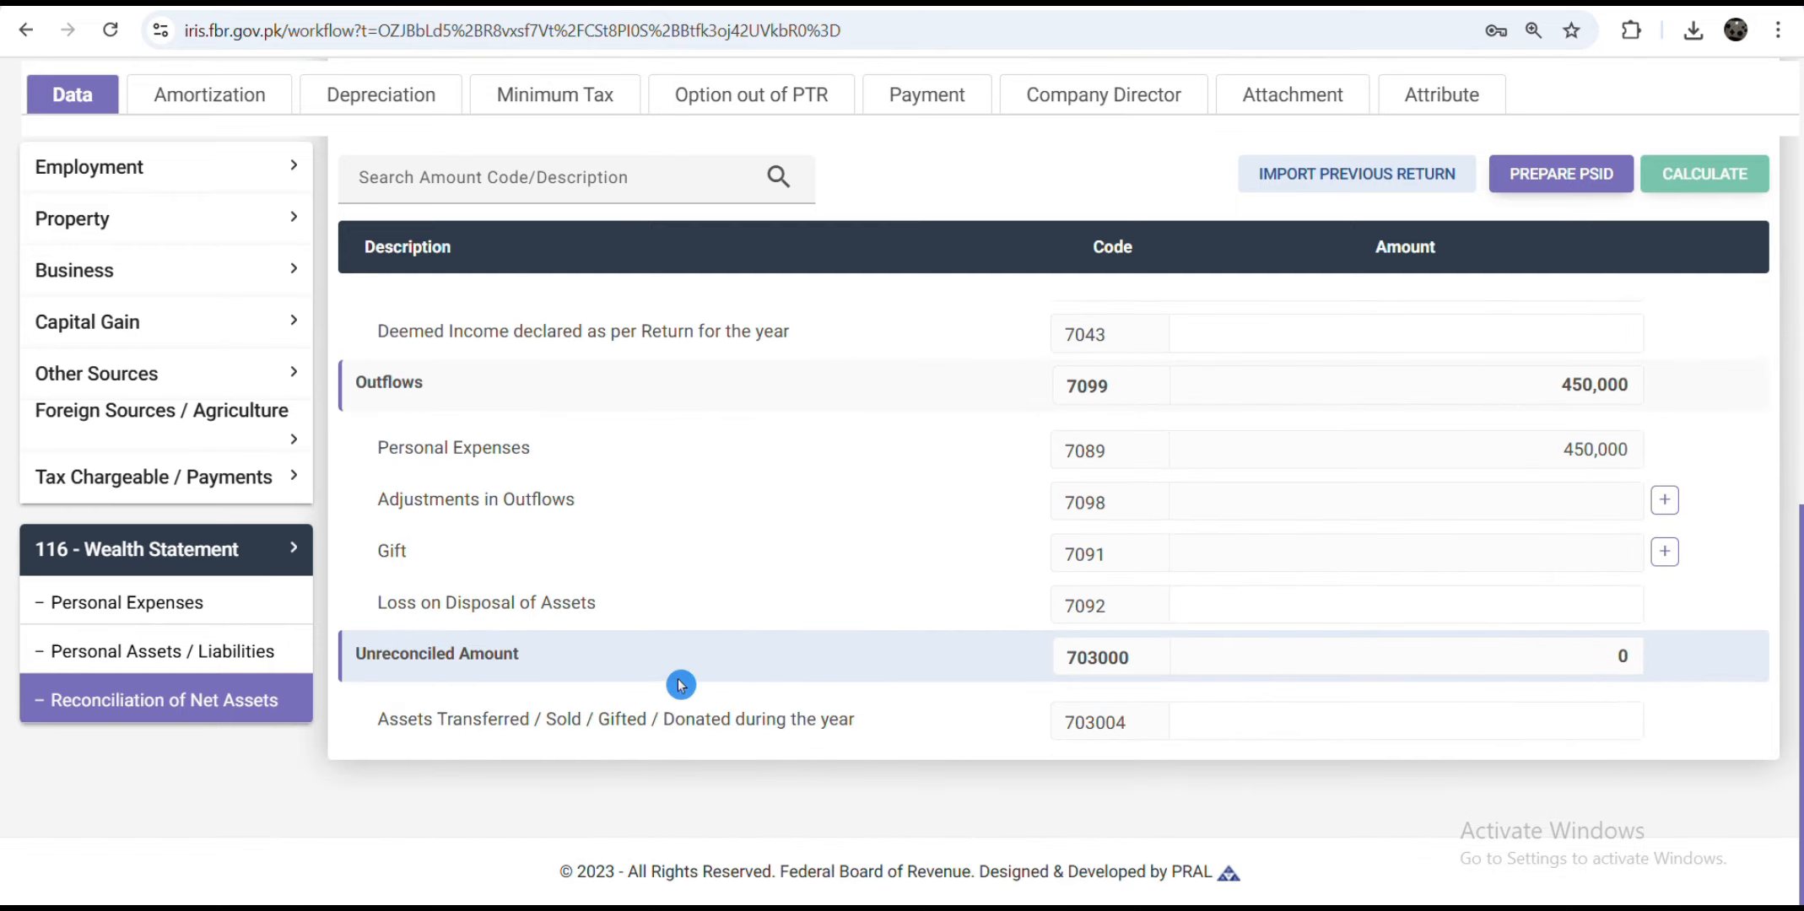
# Step: Review the tax computations showing withholding income tax 12,100 and admitted income tax 7,900
pyautogui.scroll(10, 1101, 637)
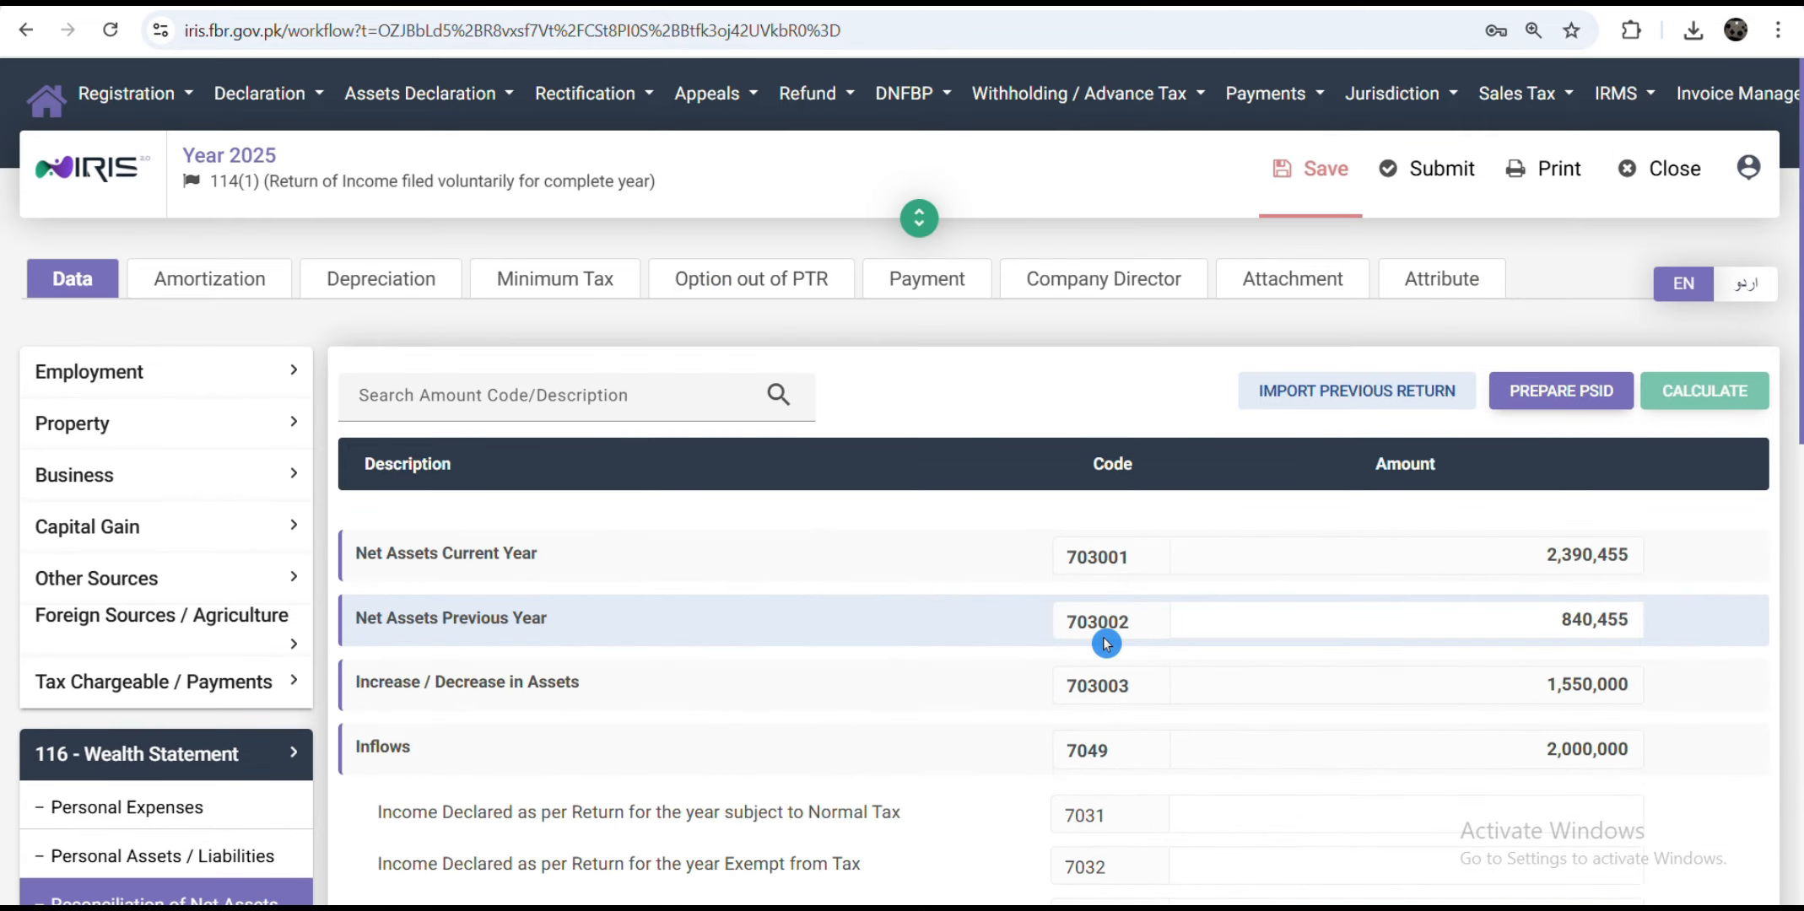
pyautogui.scroll(-5, 412, 503)
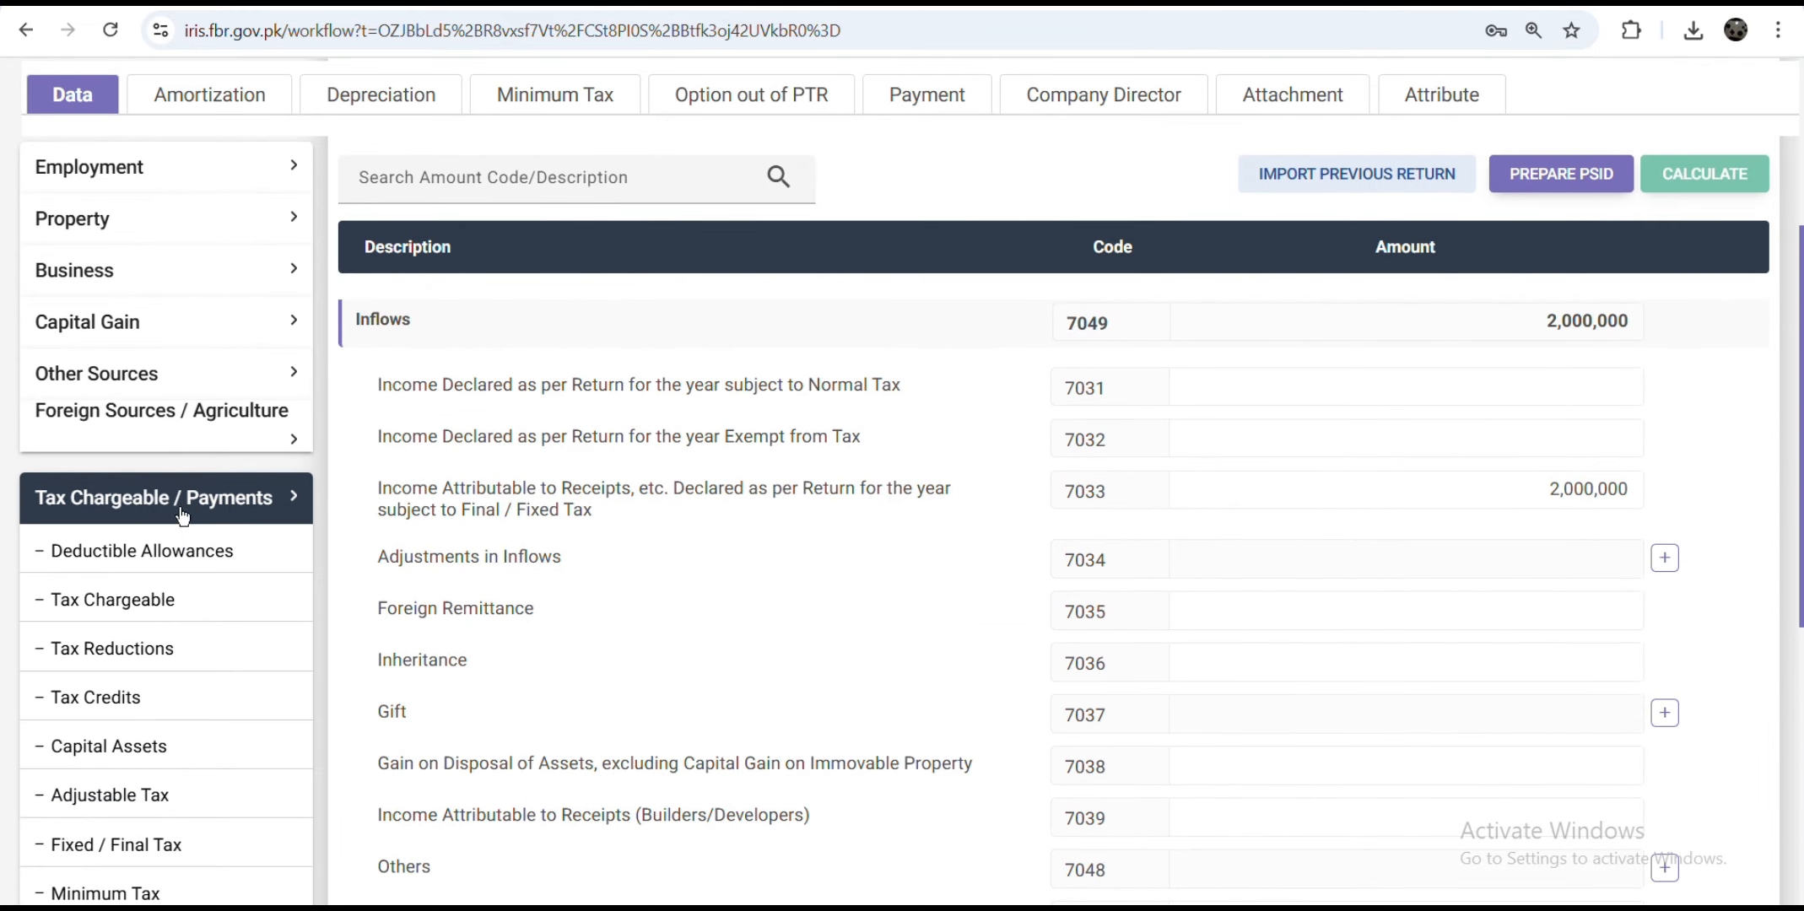
pyautogui.click(182, 516)
pyautogui.click(180, 481)
pyautogui.scroll(-5, 135, 760)
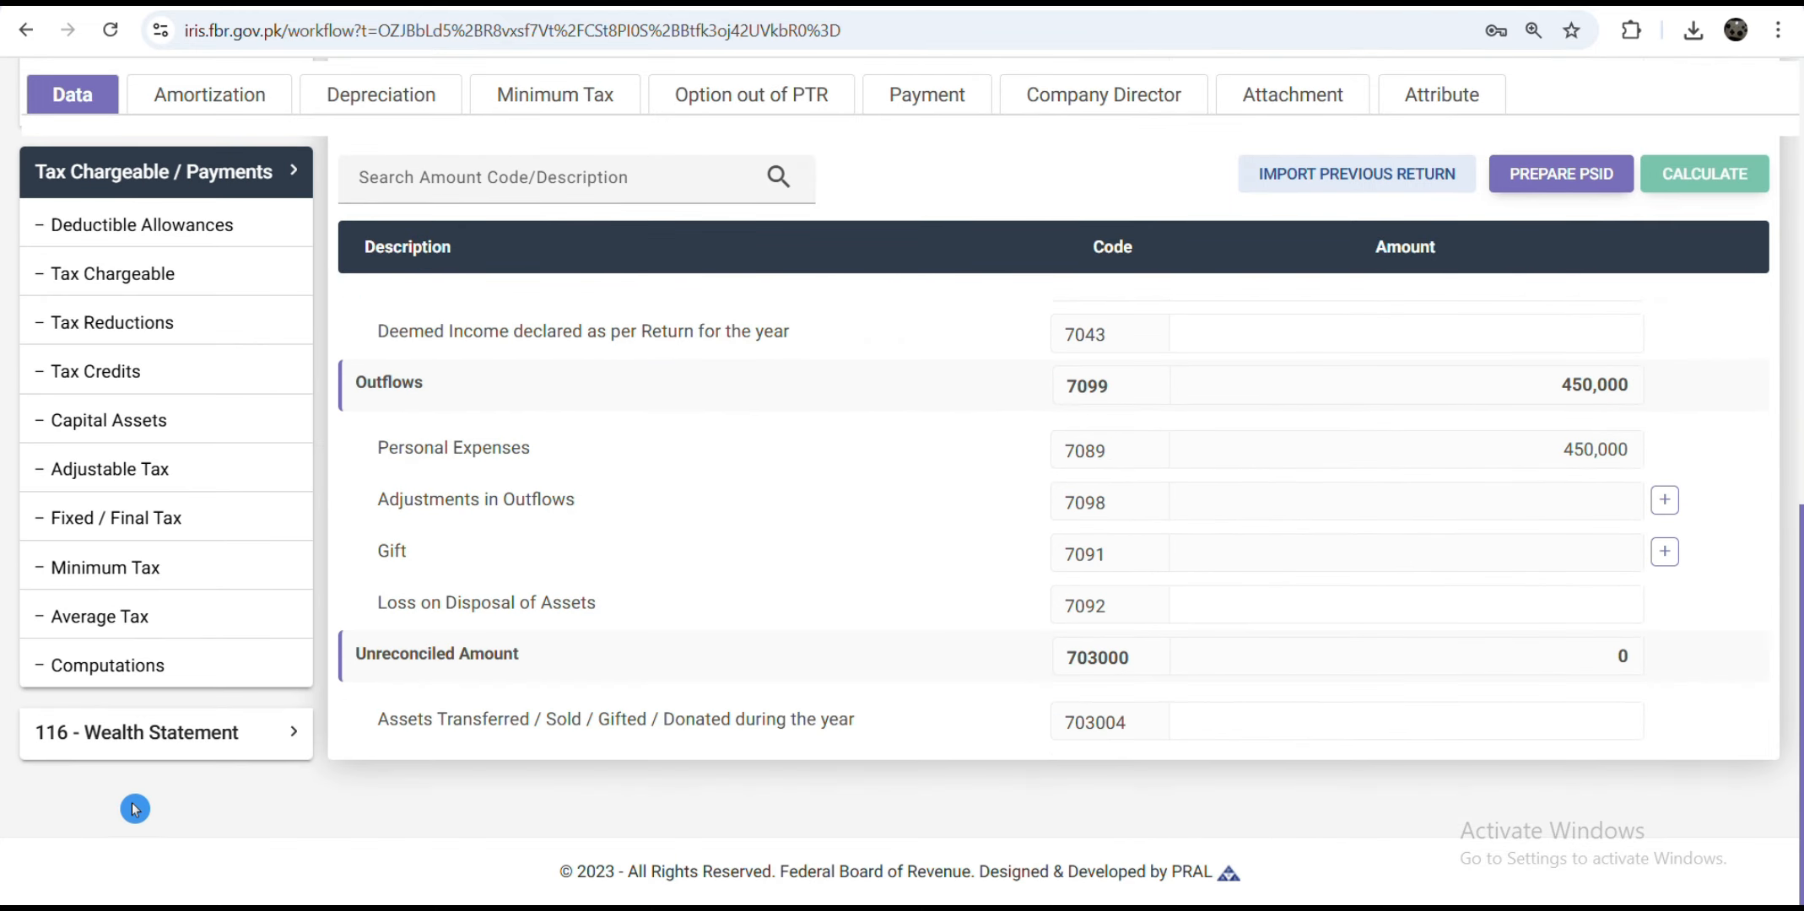
pyautogui.click(130, 666)
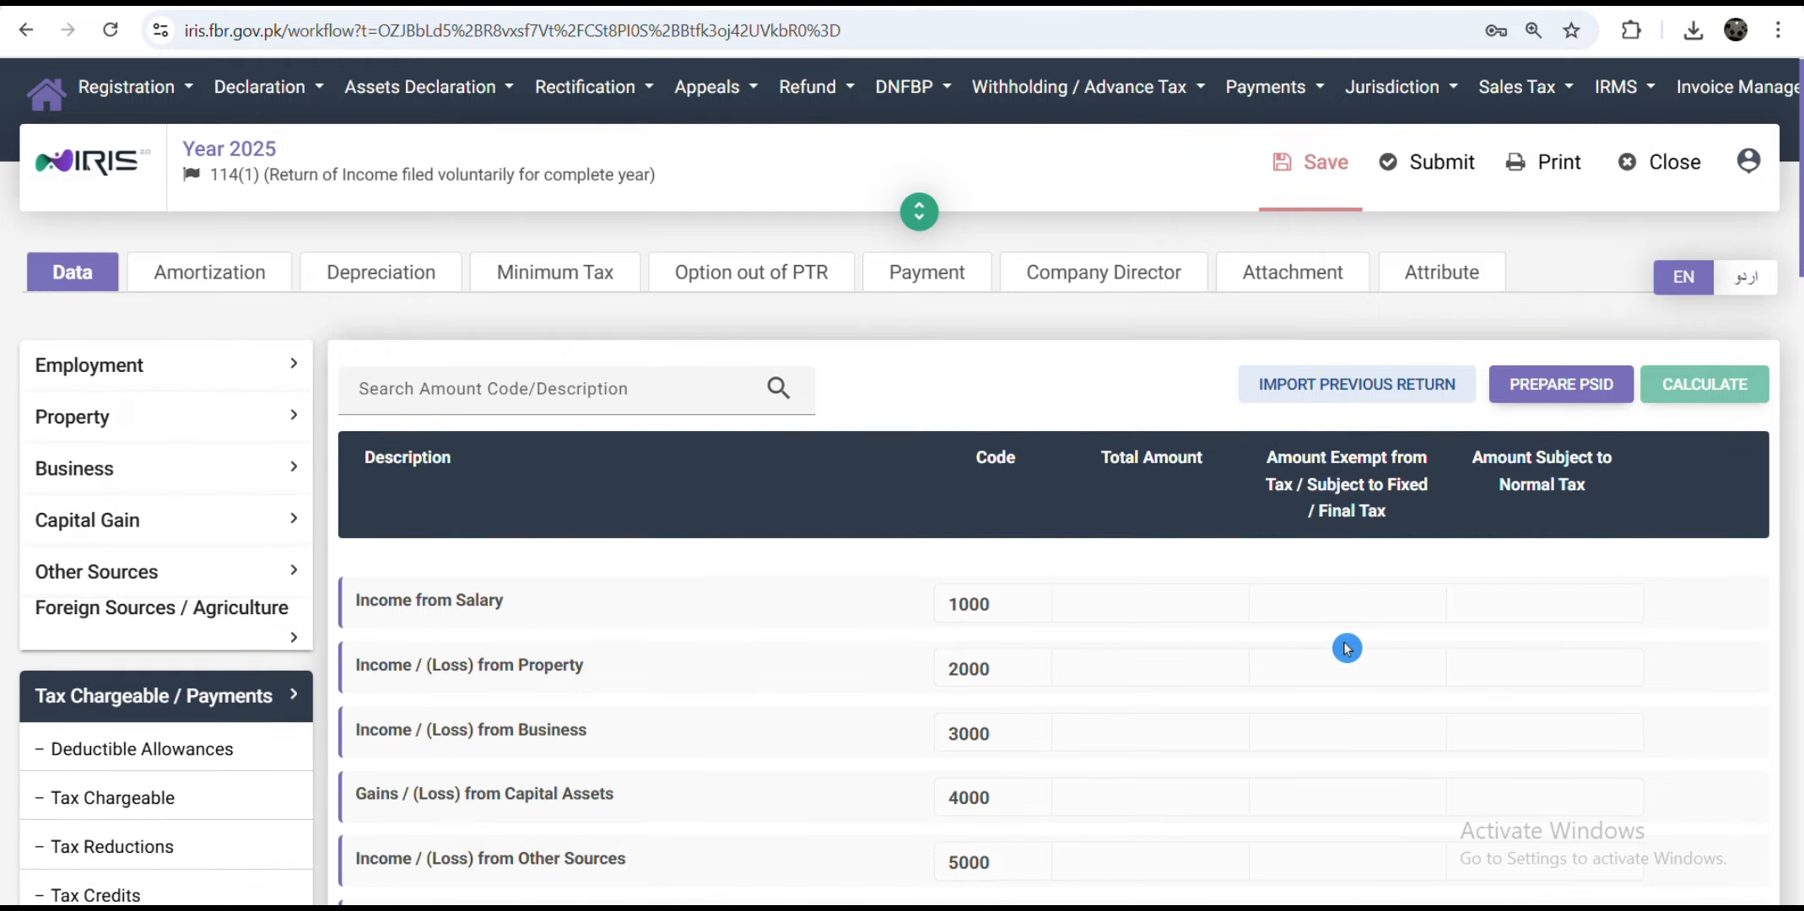
pyautogui.scroll(-5, 1346, 648)
pyautogui.scroll(-10, 1347, 648)
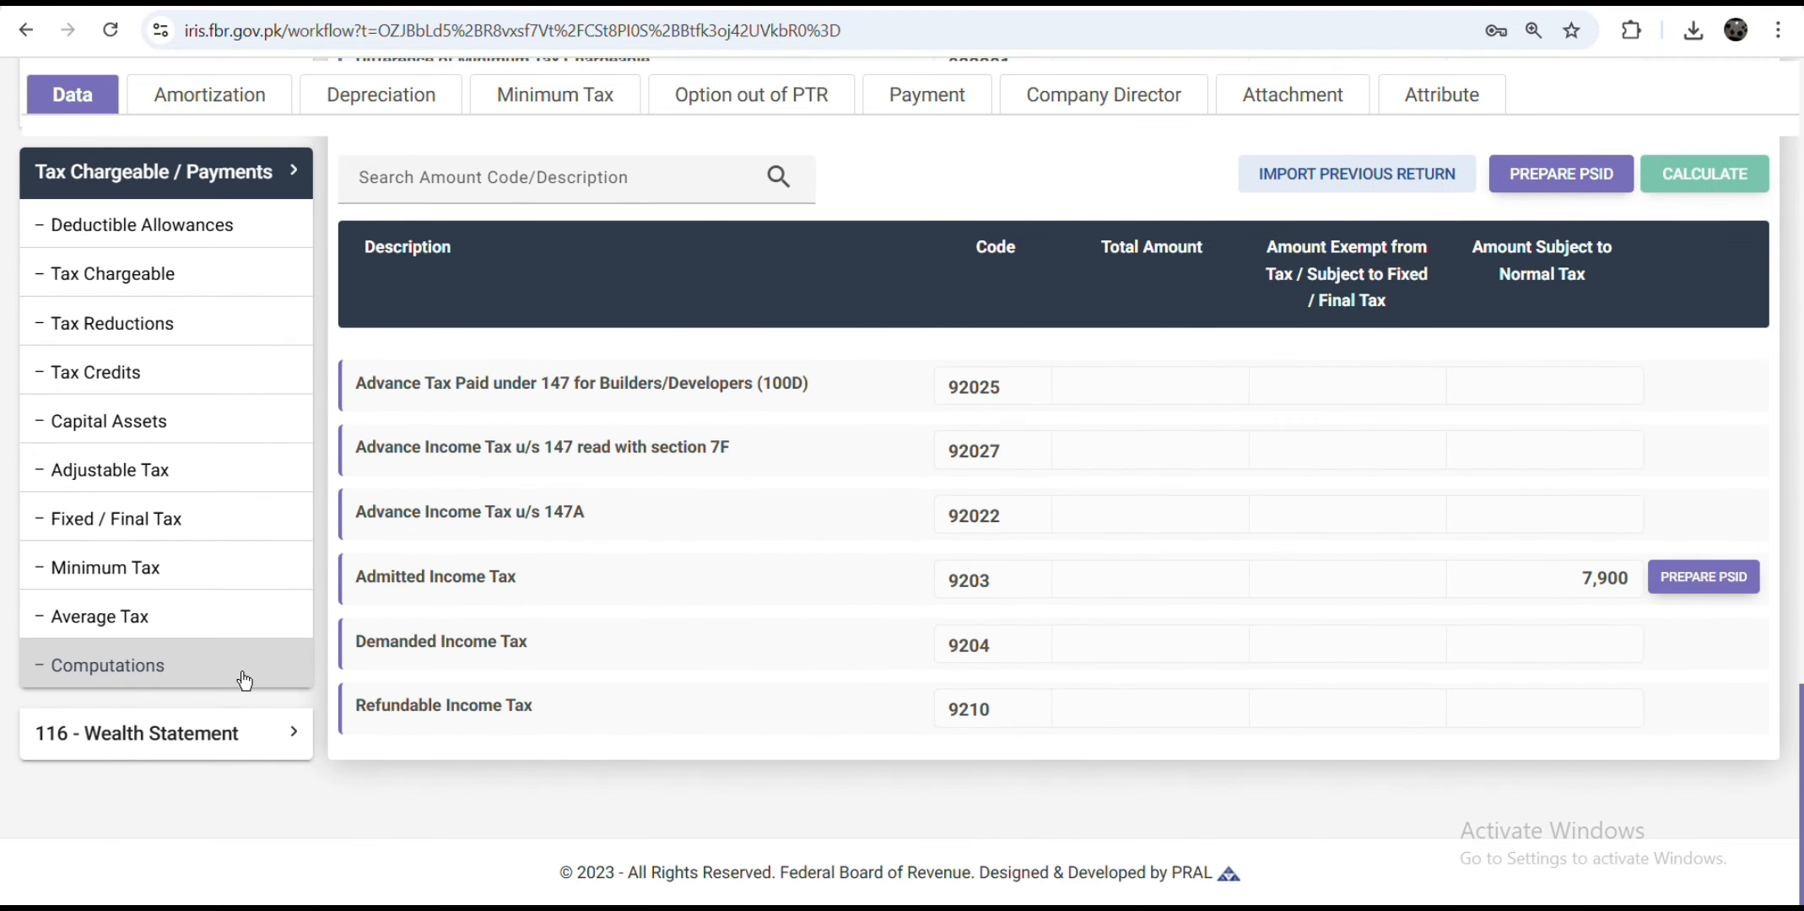
pyautogui.scroll(14, 1792, 672)
pyautogui.scroll(-12, 1699, 598)
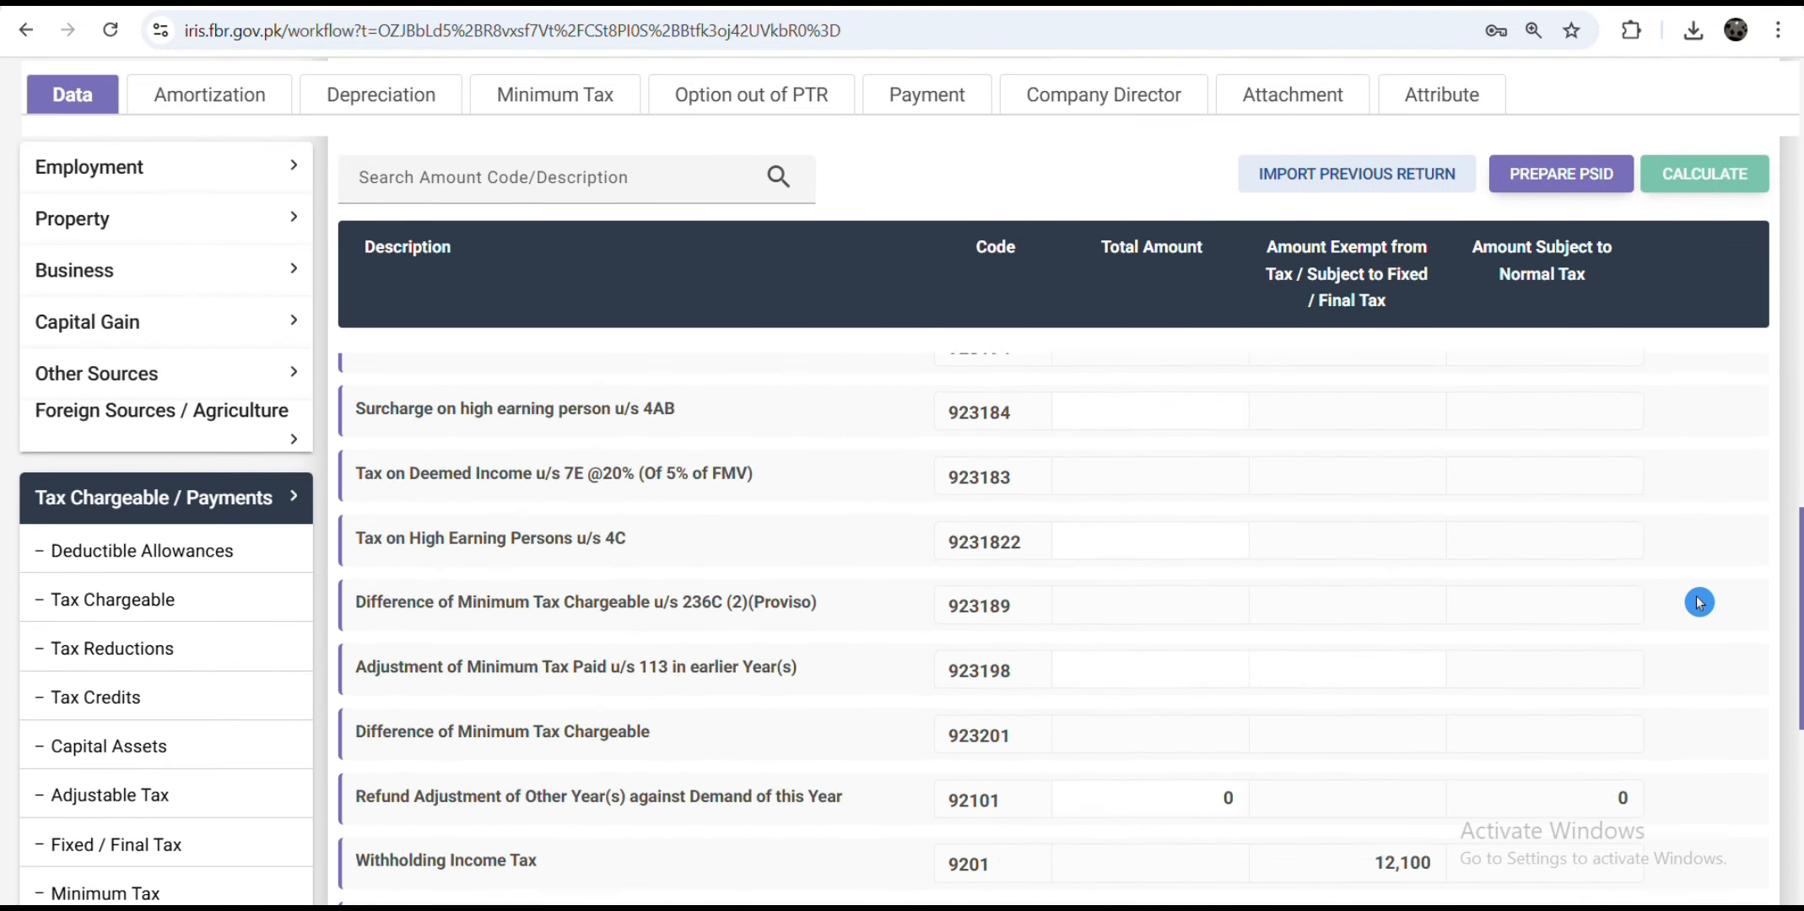